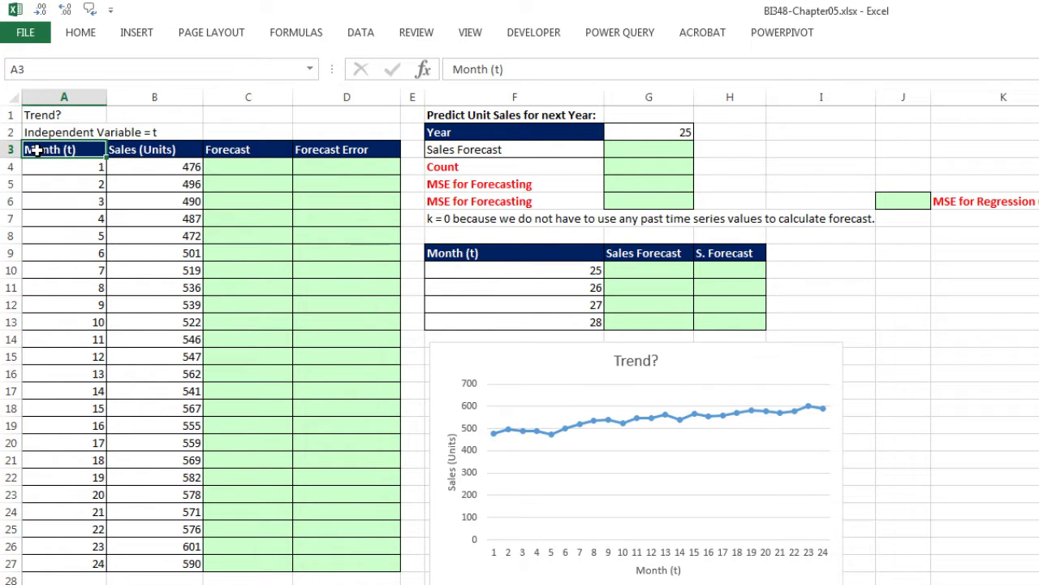
# Start a Regression analysis from the Data Analysis tools.
pyautogui.moveTo(36, 150); pyautogui.dragTo(170, 563)
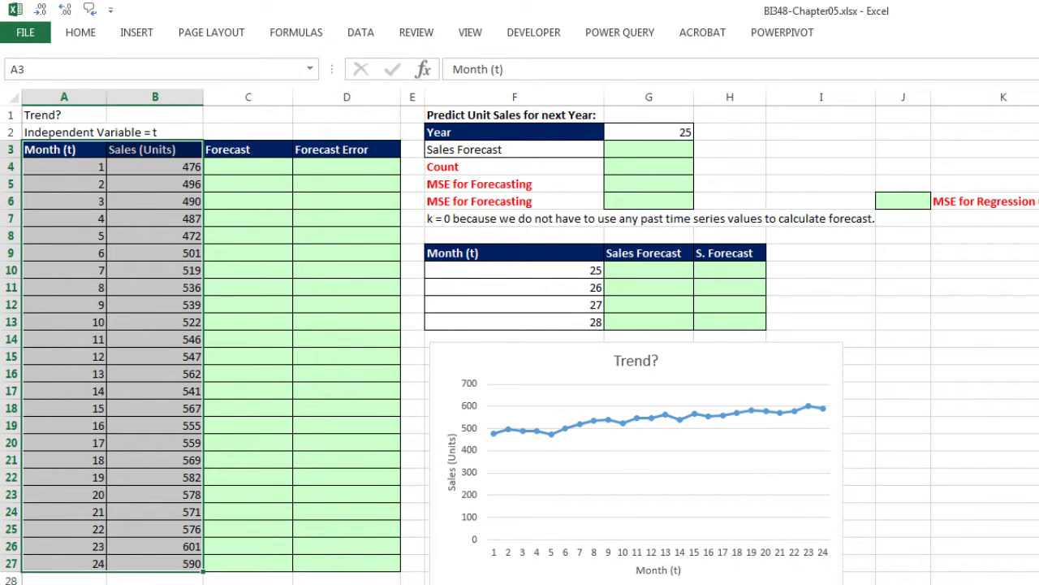
pyautogui.click(76, 170)
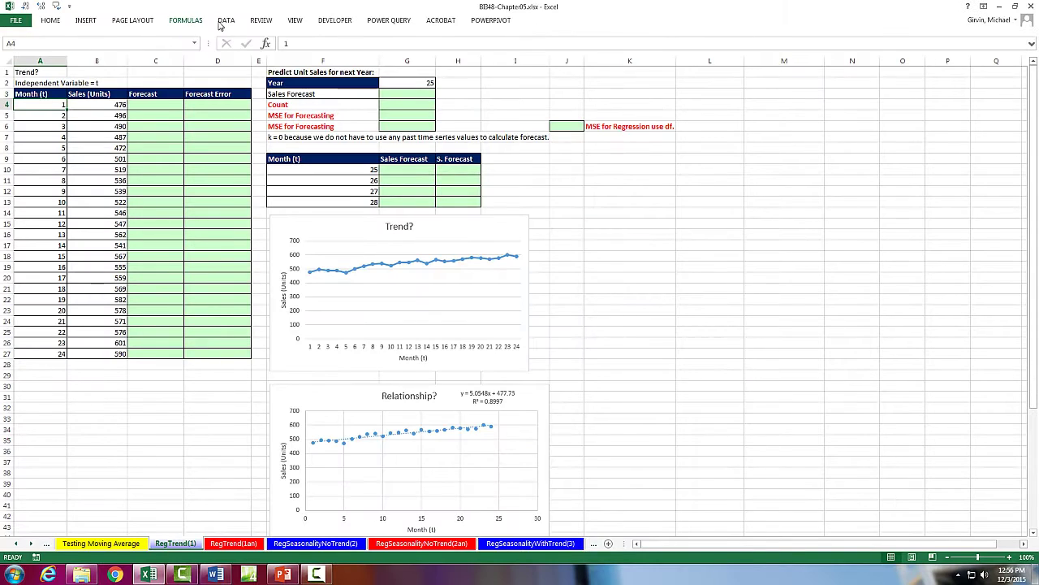
pyautogui.click(227, 21)
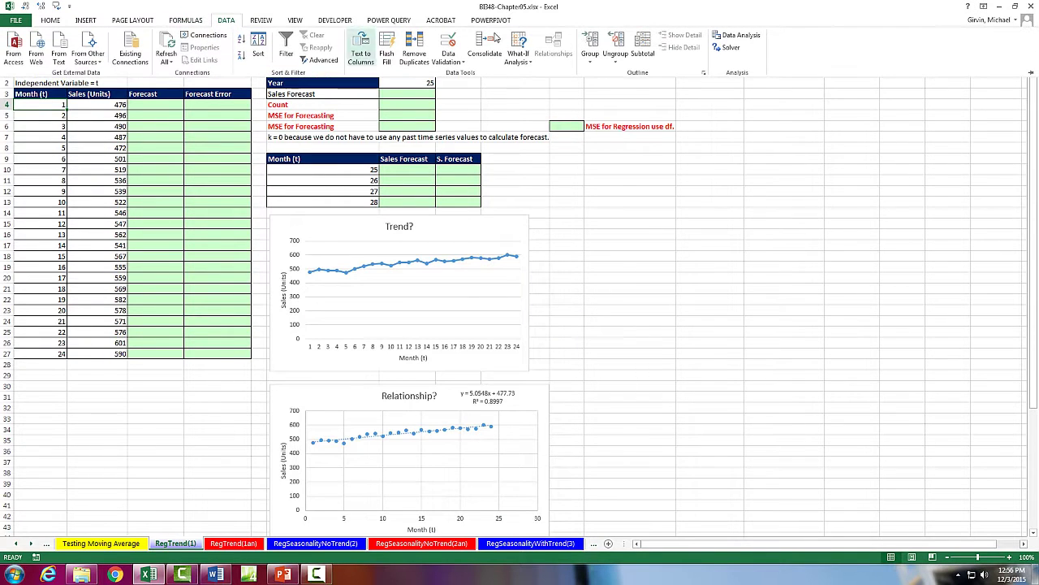
pyautogui.click(736, 37)
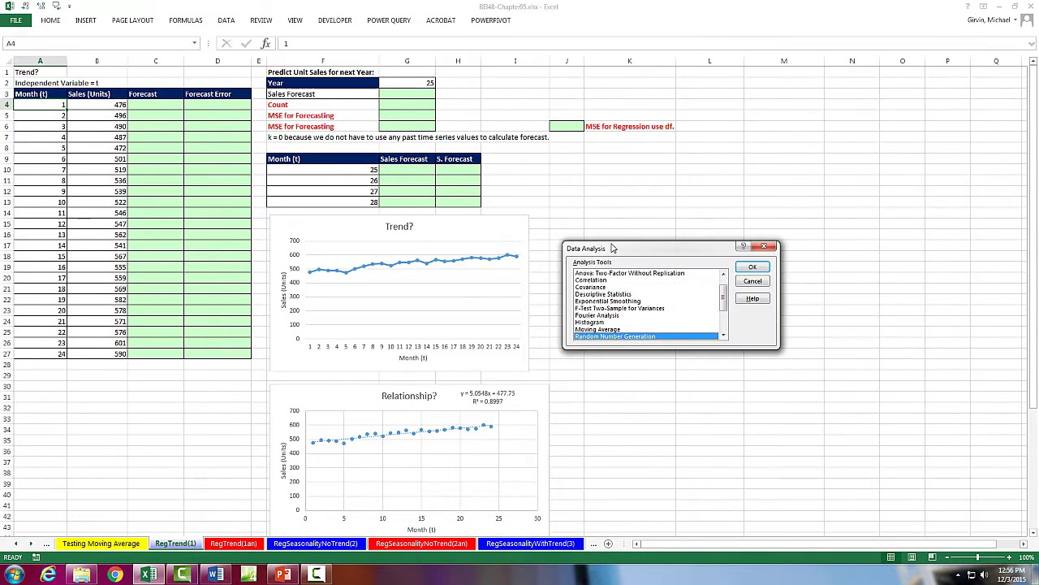
pyautogui.moveTo(613, 247); pyautogui.dragTo(336, 121)
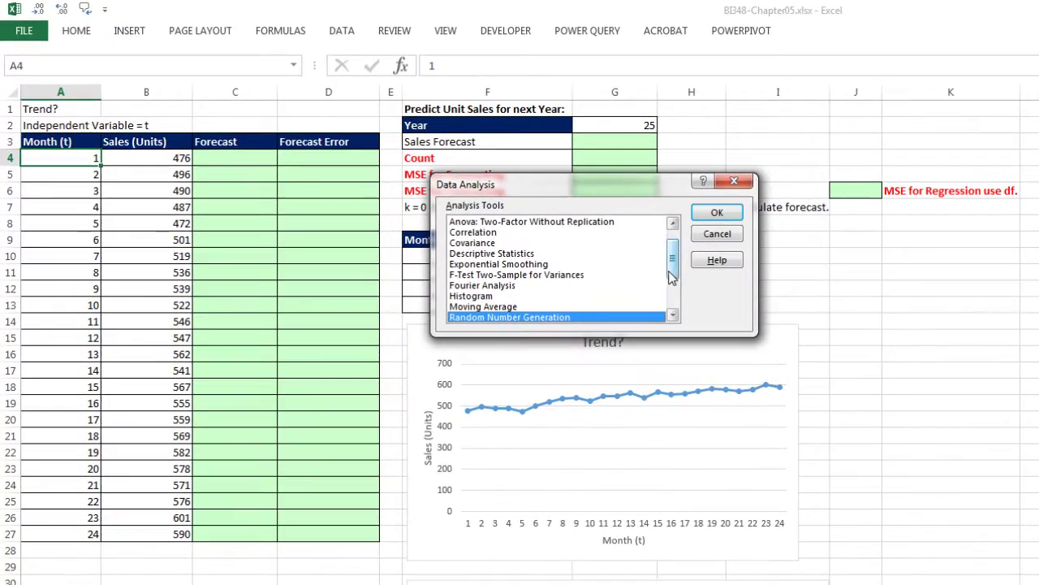
pyautogui.scroll(-3, 671, 277)
pyautogui.click(474, 265)
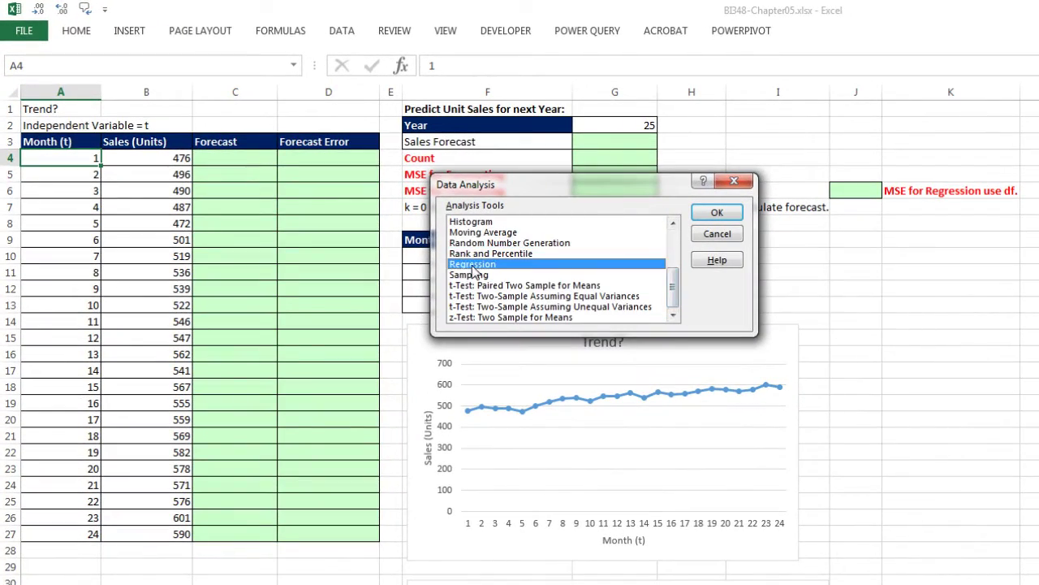
pyautogui.click(715, 213)
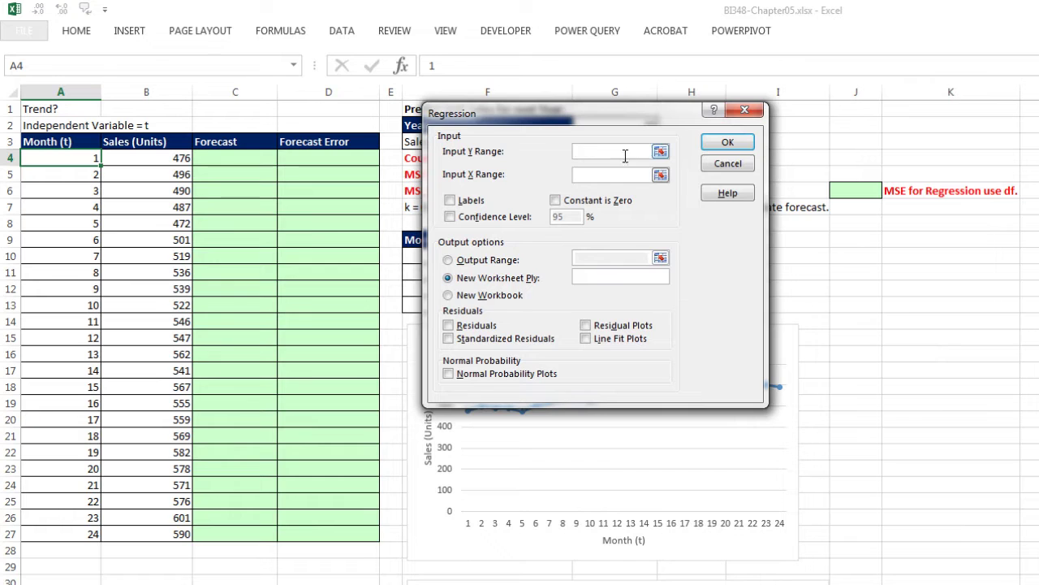
# Set the regression's Y range to the sales data B3:B27 and X range to the months A3:A27, with labels included.
pyautogui.click(626, 156)
pyautogui.moveTo(133, 143); pyautogui.dragTo(160, 536)
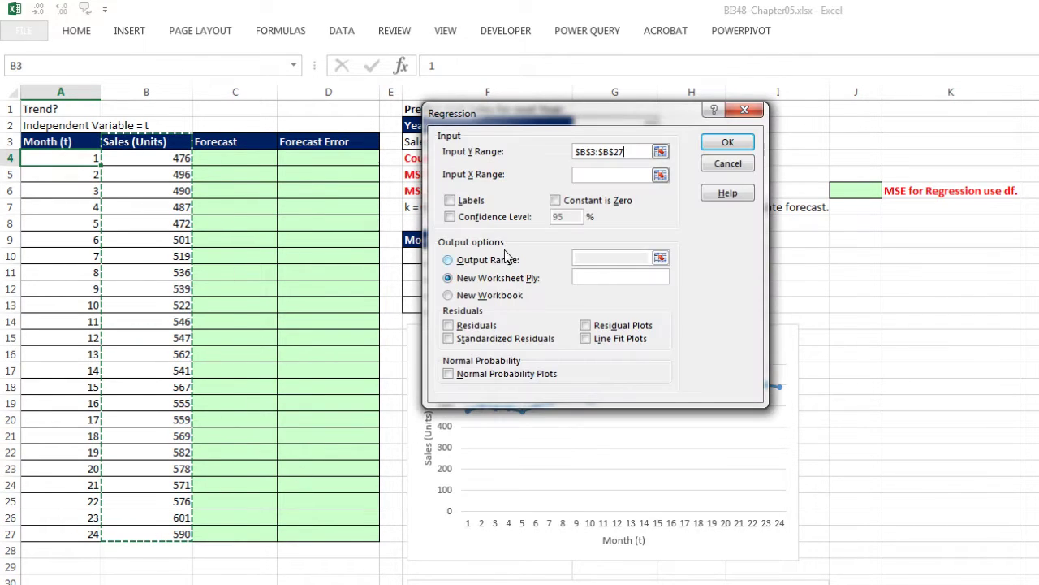
pyautogui.click(599, 176)
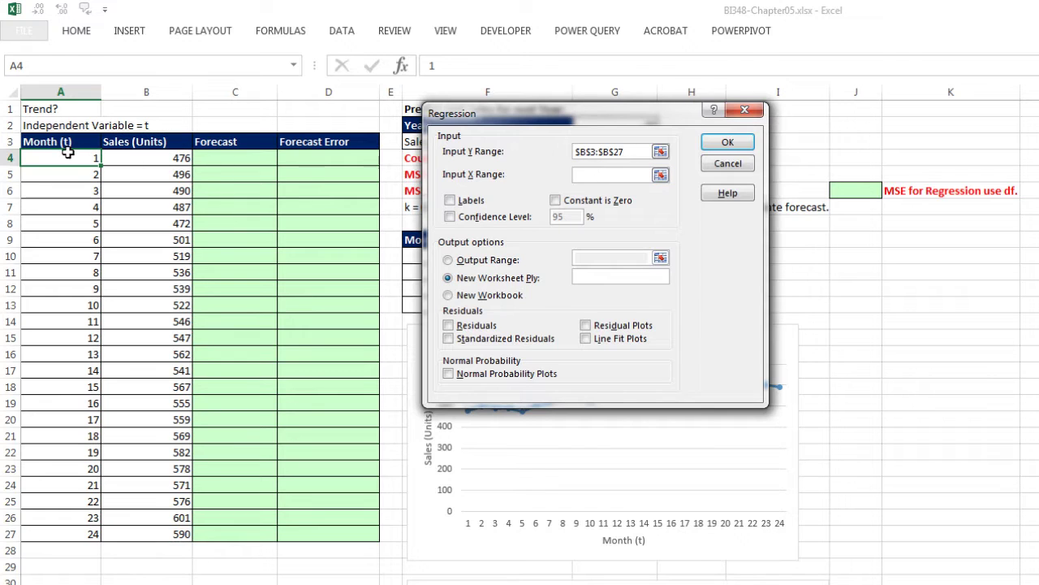
pyautogui.moveTo(51, 142); pyautogui.dragTo(54, 536)
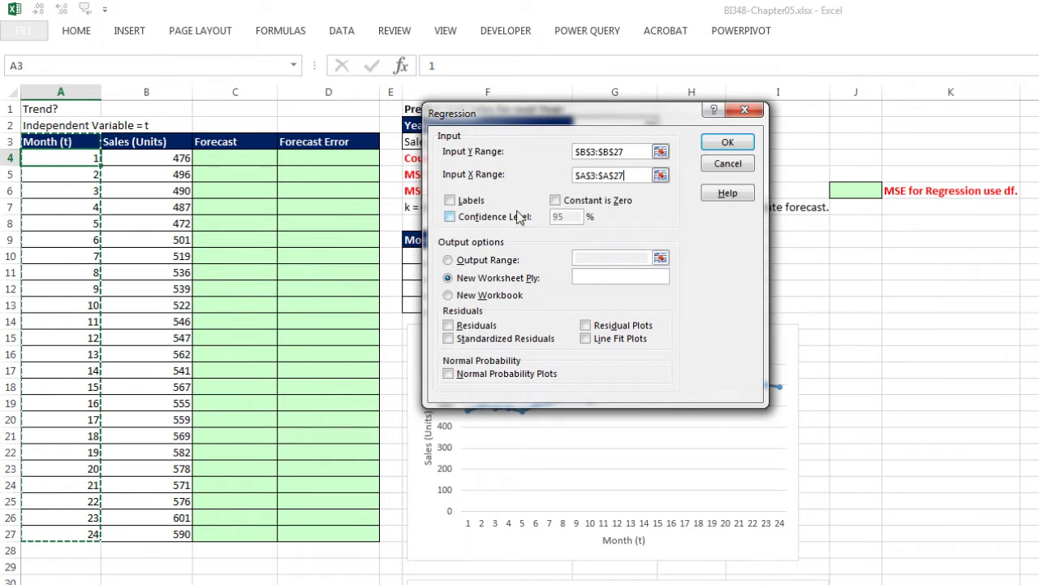
pyautogui.click(450, 201)
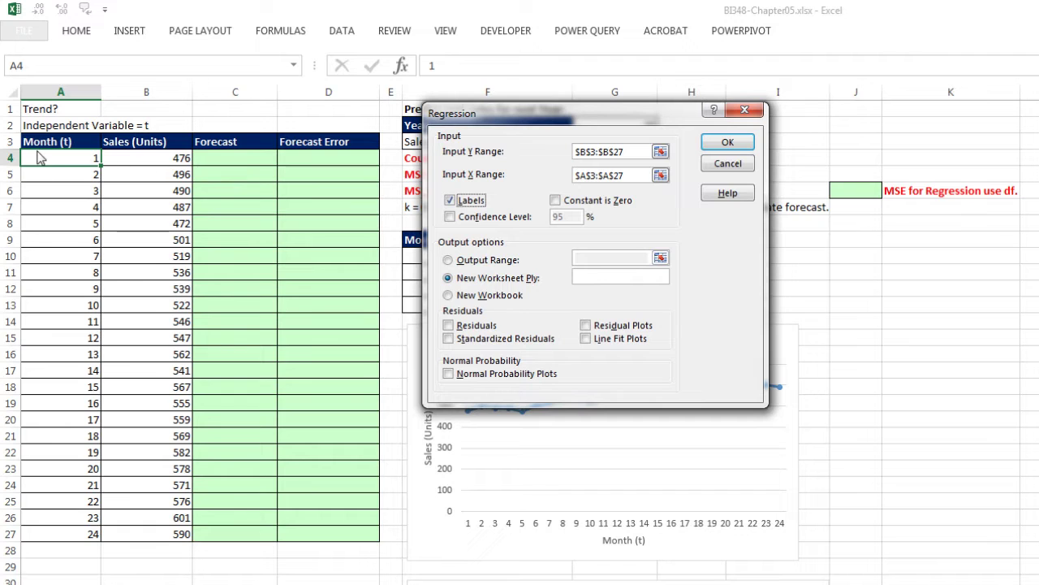
# Run the regression with a 99% confidence level, residuals and residual plots, placing the output at cell M1.
pyautogui.click(450, 218)
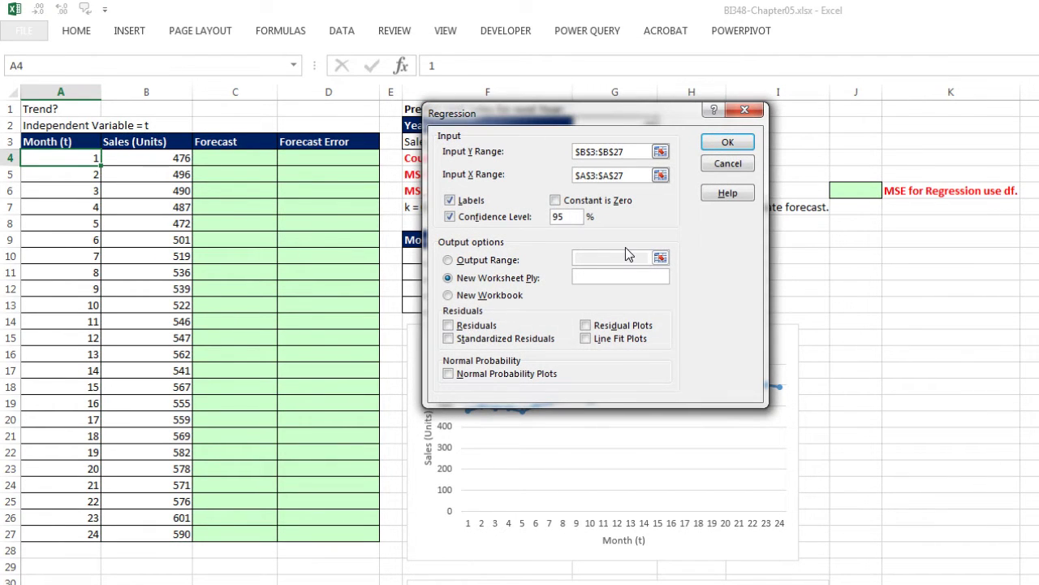
pyautogui.write('99')
pyautogui.click(447, 326)
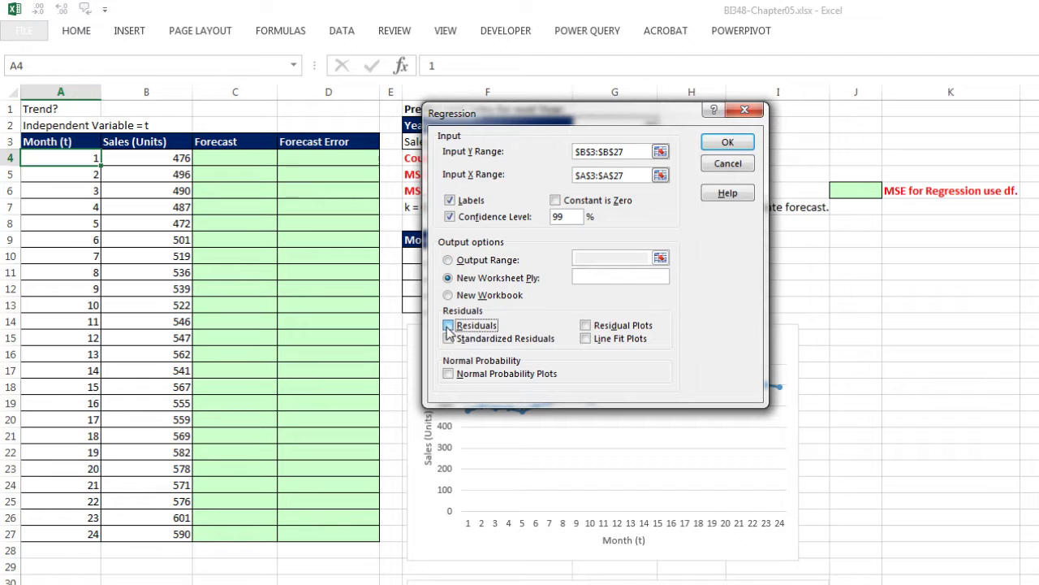
pyautogui.click(585, 324)
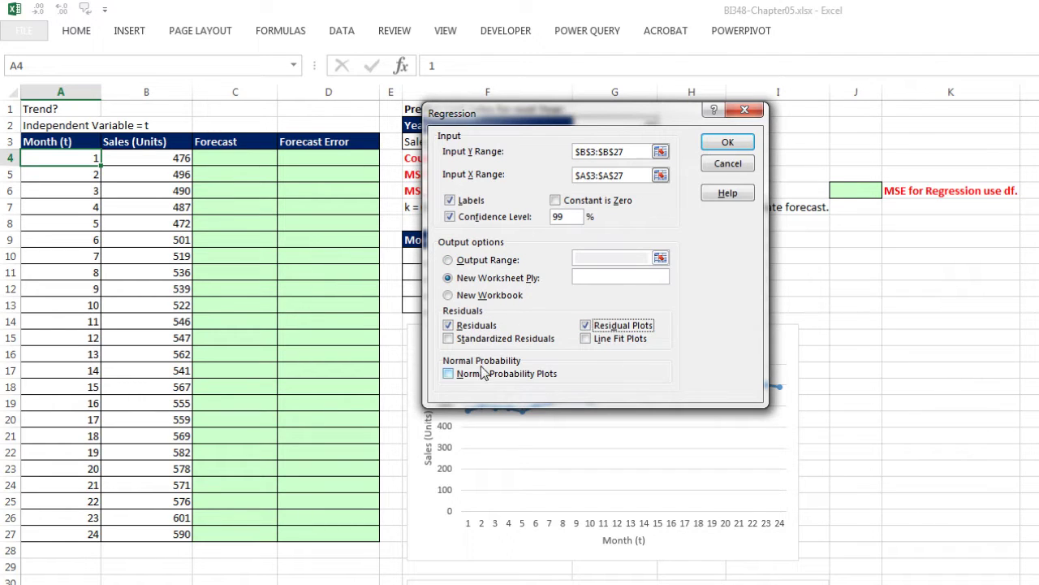
pyautogui.click(448, 261)
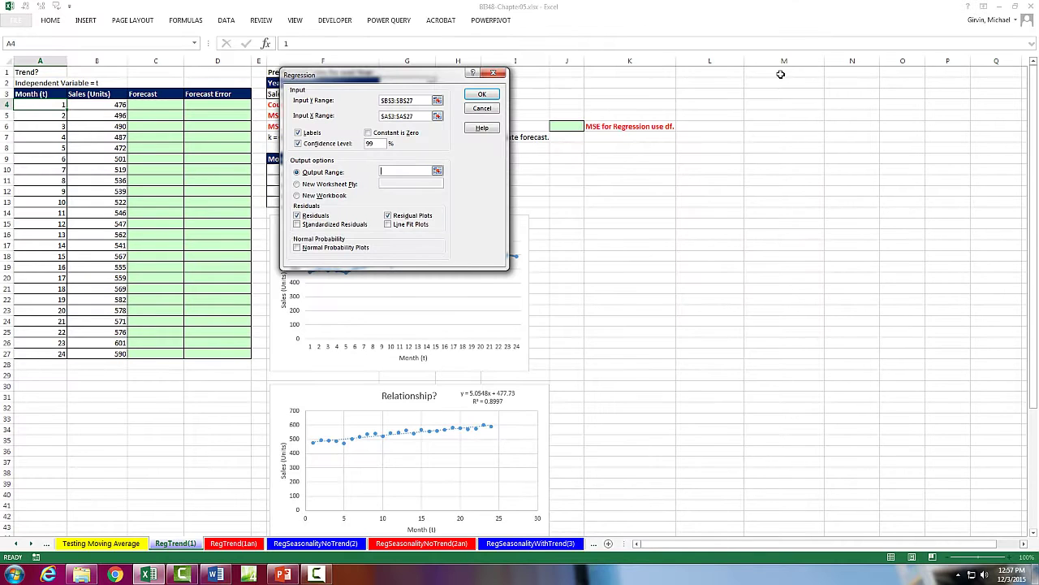
pyautogui.click(778, 73)
pyautogui.click(480, 94)
# Move the Month (t) Residual Plot below the coefficients table, beside the residual output.
pyautogui.moveTo(752, 544); pyautogui.dragTo(851, 551)
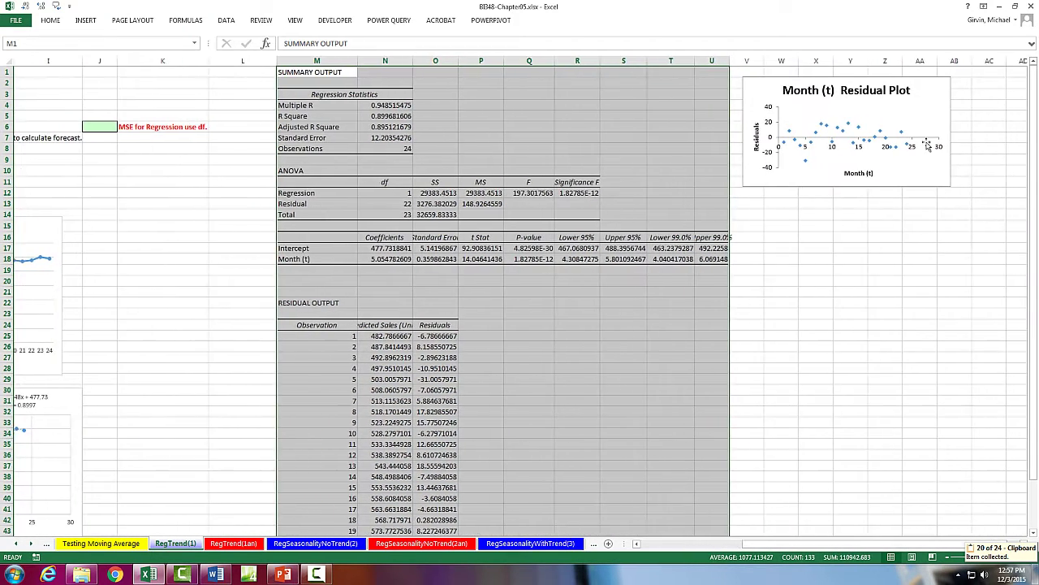
pyautogui.moveTo(857, 81); pyautogui.dragTo(576, 288)
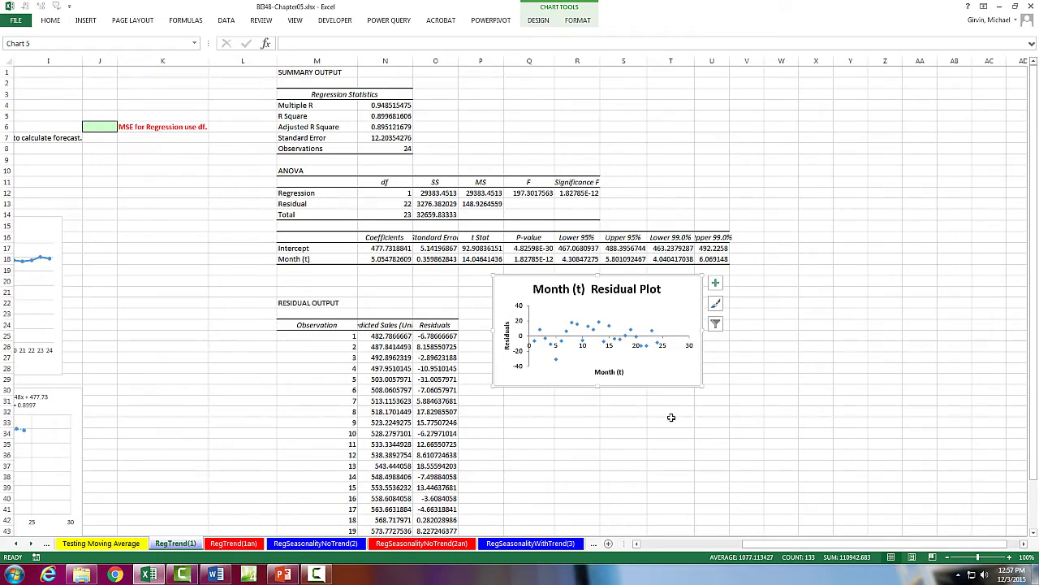
# Enter the month 25 sales forecast in G10 as =$N$18*F10+$N$17, using the regression's slope and intercept coefficients.
pyautogui.moveTo(748, 543); pyautogui.dragTo(705, 566)
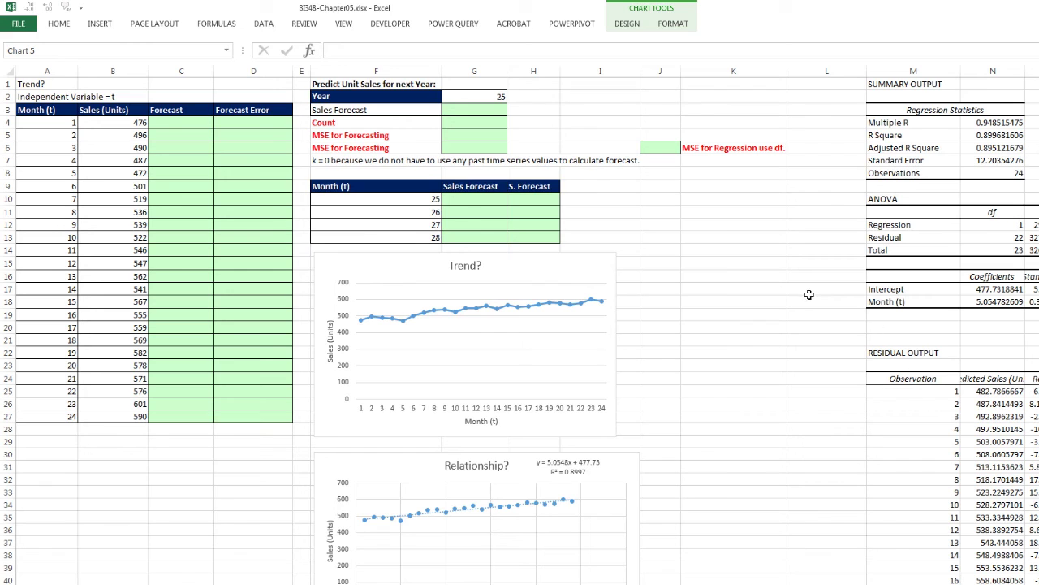
pyautogui.click(976, 302)
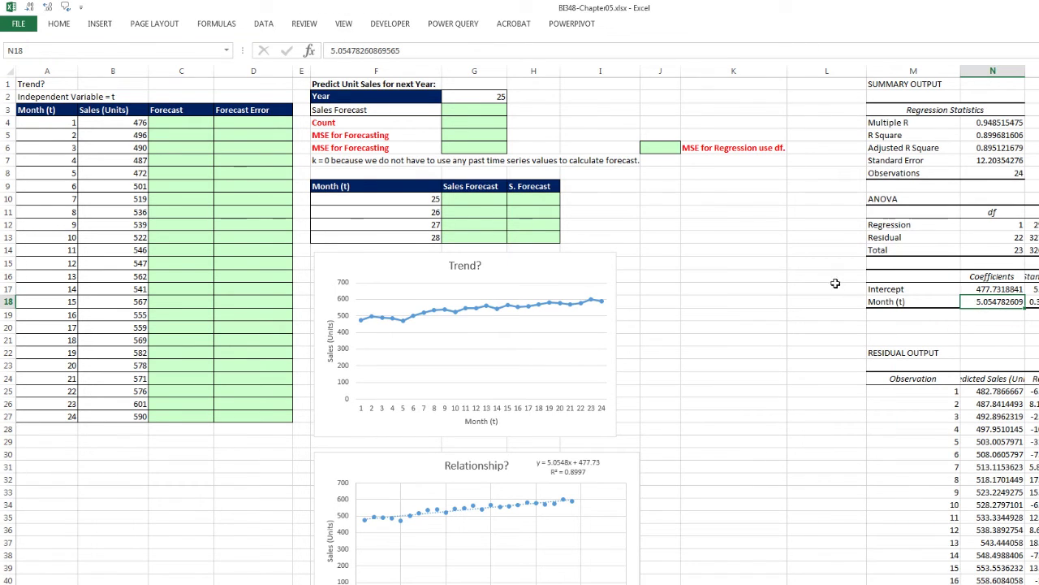
pyautogui.click(980, 290)
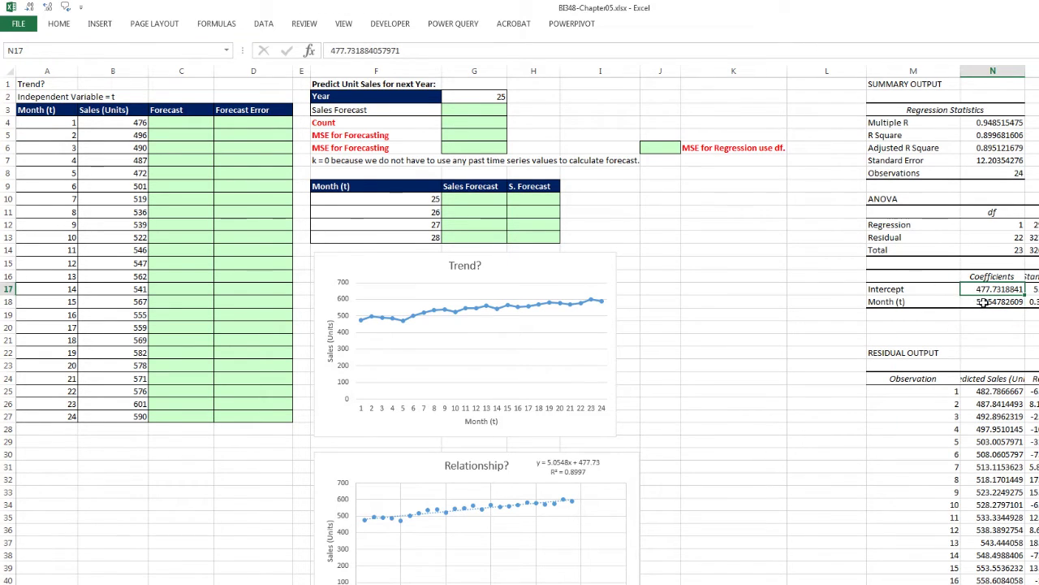
pyautogui.click(983, 302)
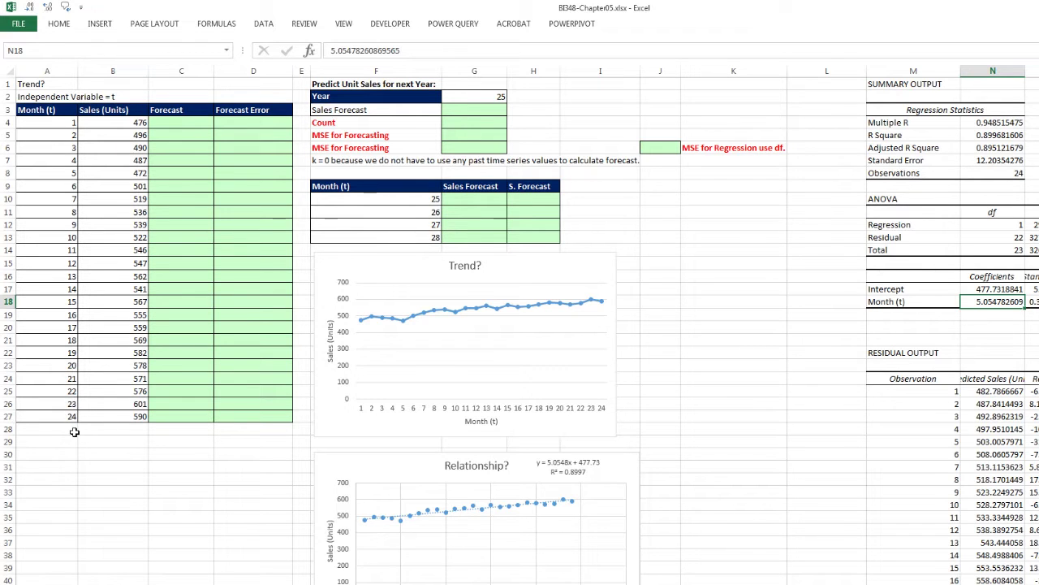
pyautogui.click(467, 199)
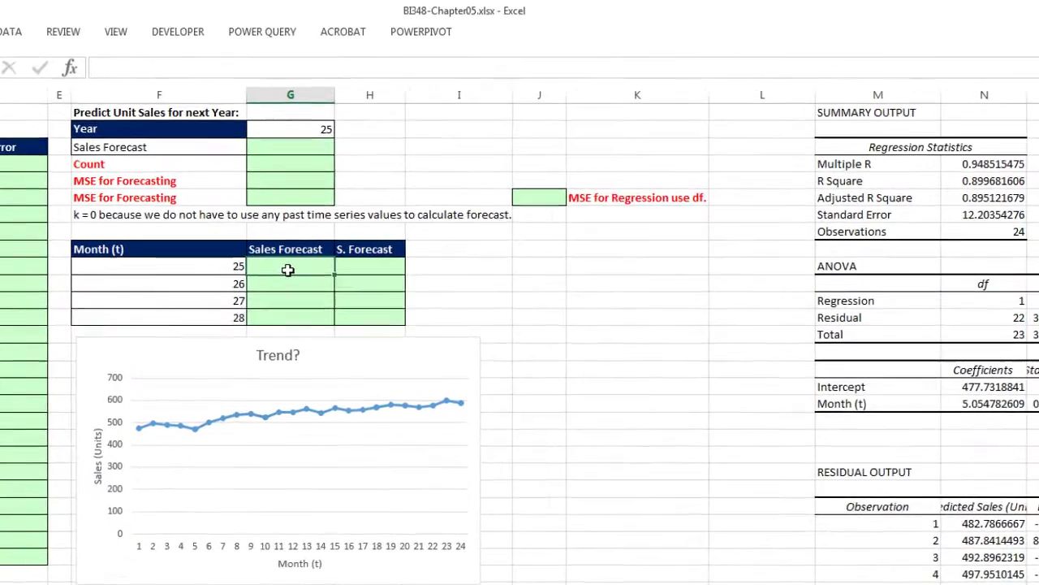
pyautogui.write('=')
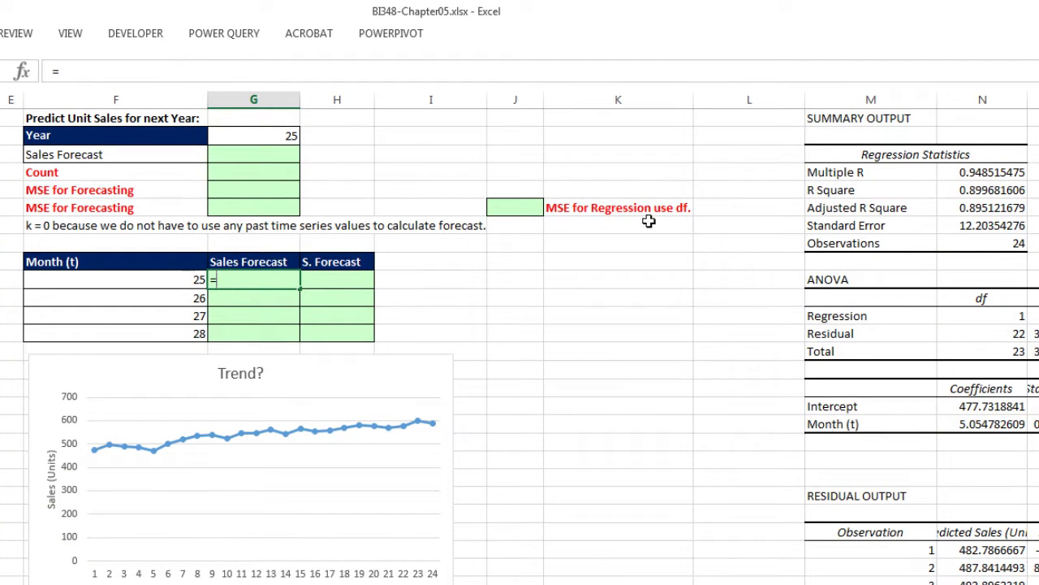
pyautogui.click(958, 420)
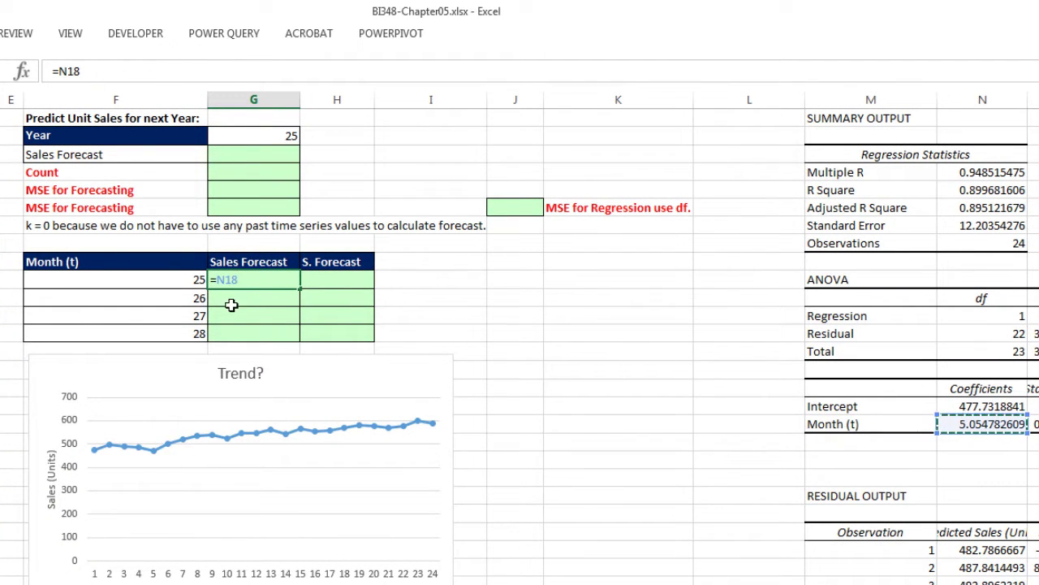
pyautogui.press('F4')
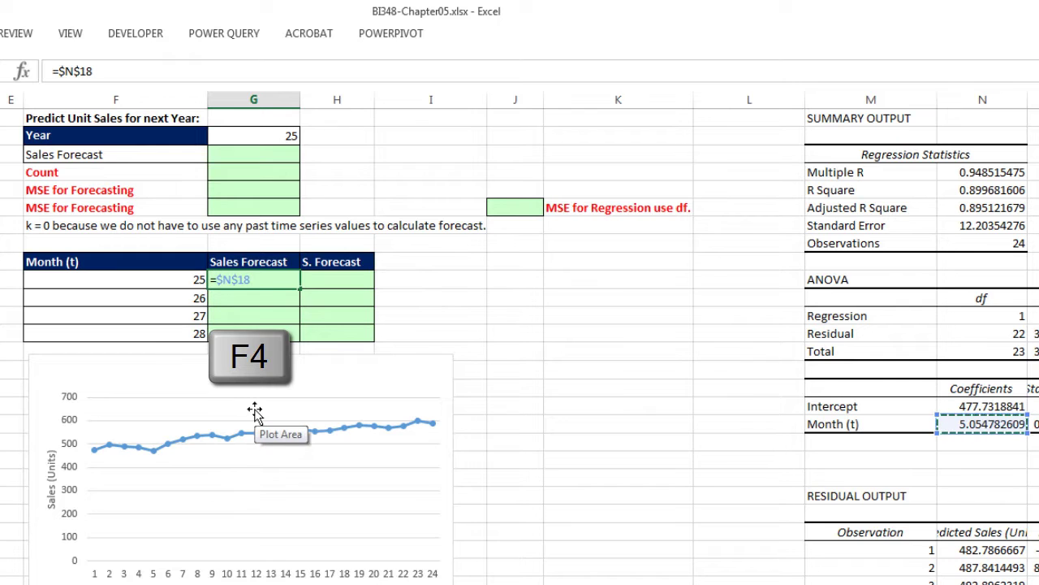
pyautogui.write('*')
pyautogui.click(164, 275)
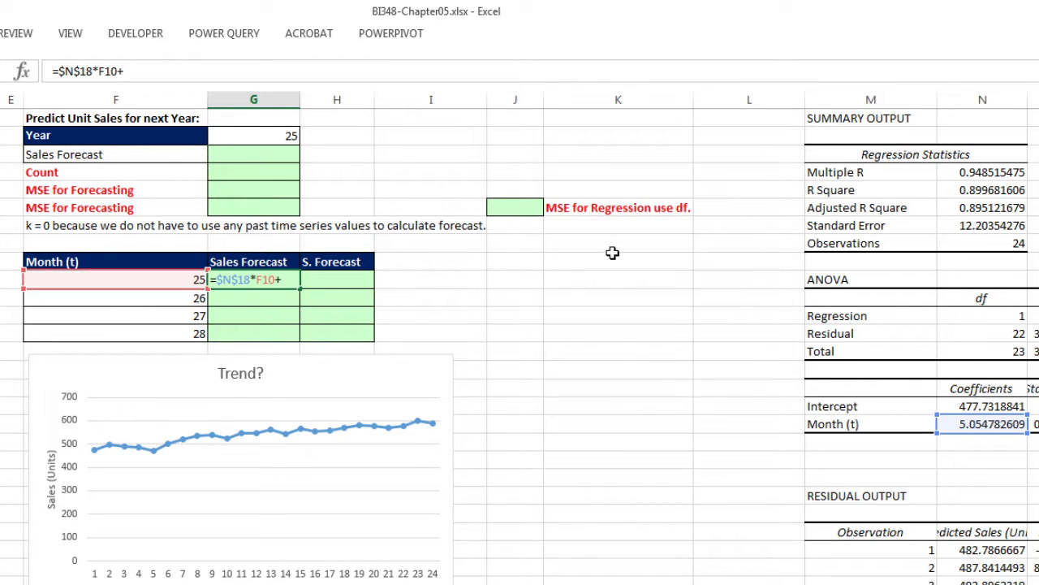
pyautogui.click(977, 400)
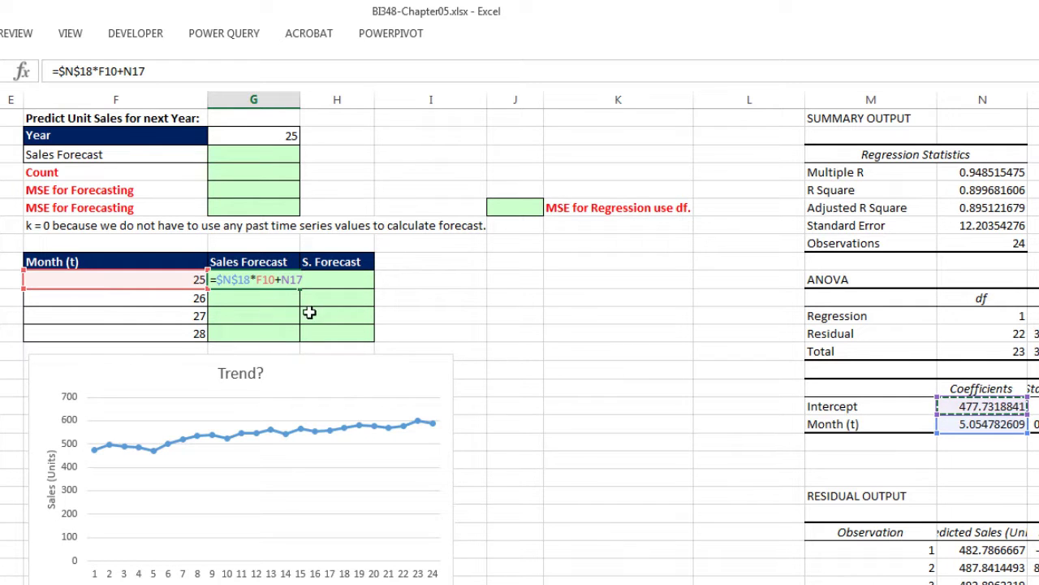
pyautogui.press('F4')
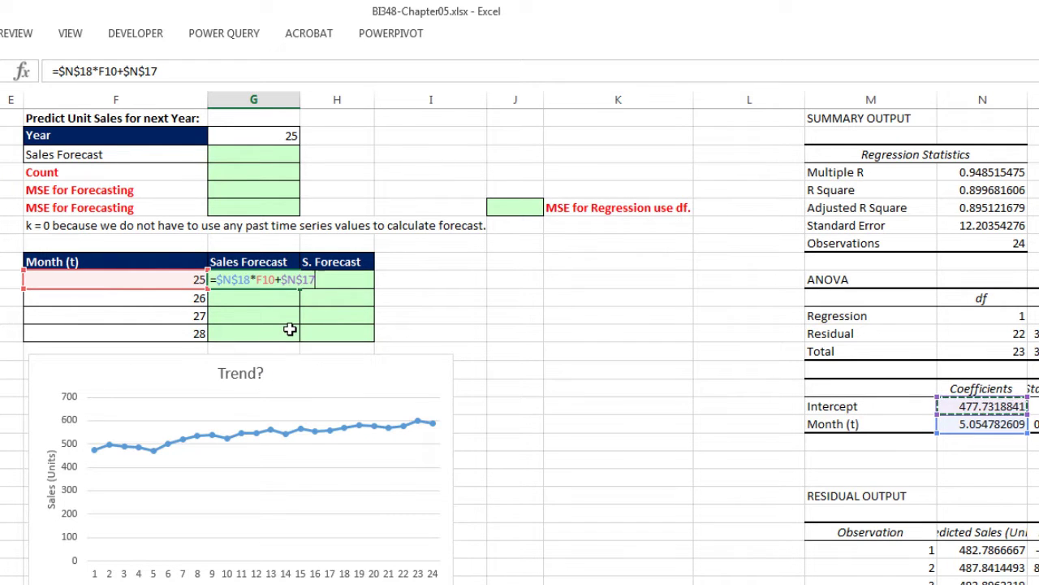
pyautogui.hotkey('ctrl', 'Return')
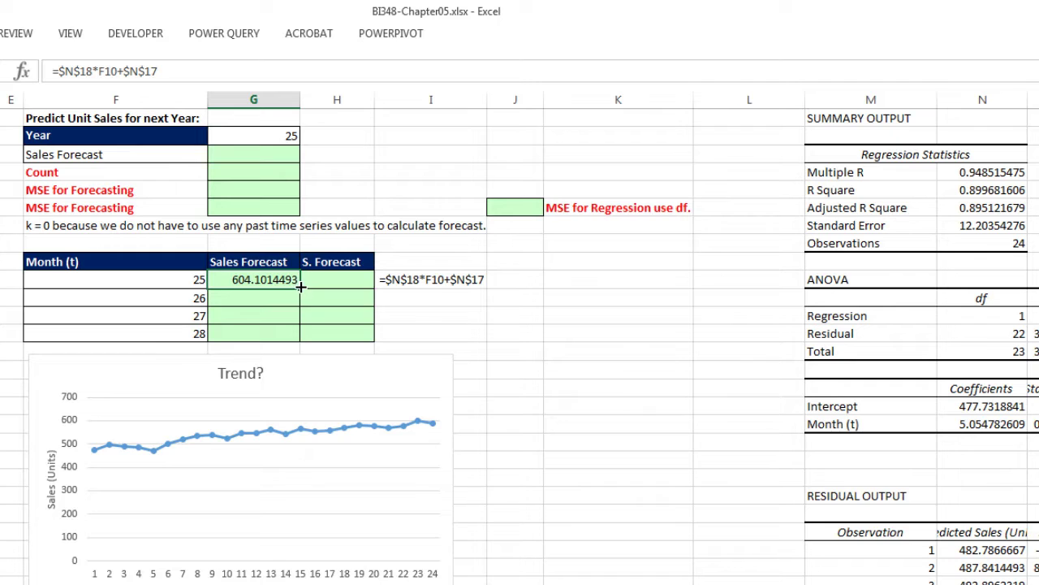
# Copy the sales forecast formula down through G13 for months 26 to 28 and check the last cell's references.
pyautogui.moveTo(300, 286); pyautogui.dragTo(300, 337)
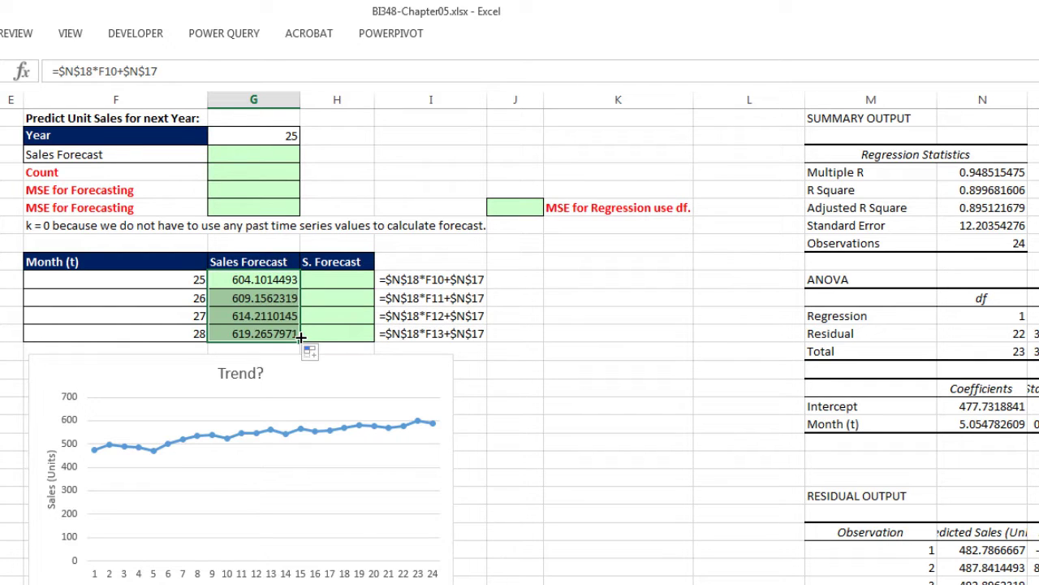
pyautogui.click(219, 334)
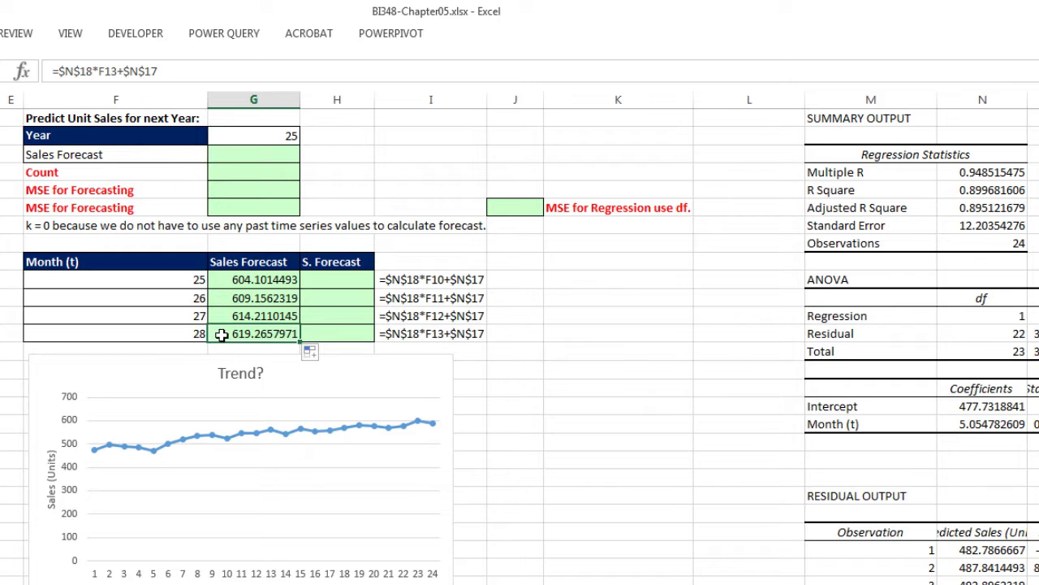
pyautogui.doubleClick(221, 334)
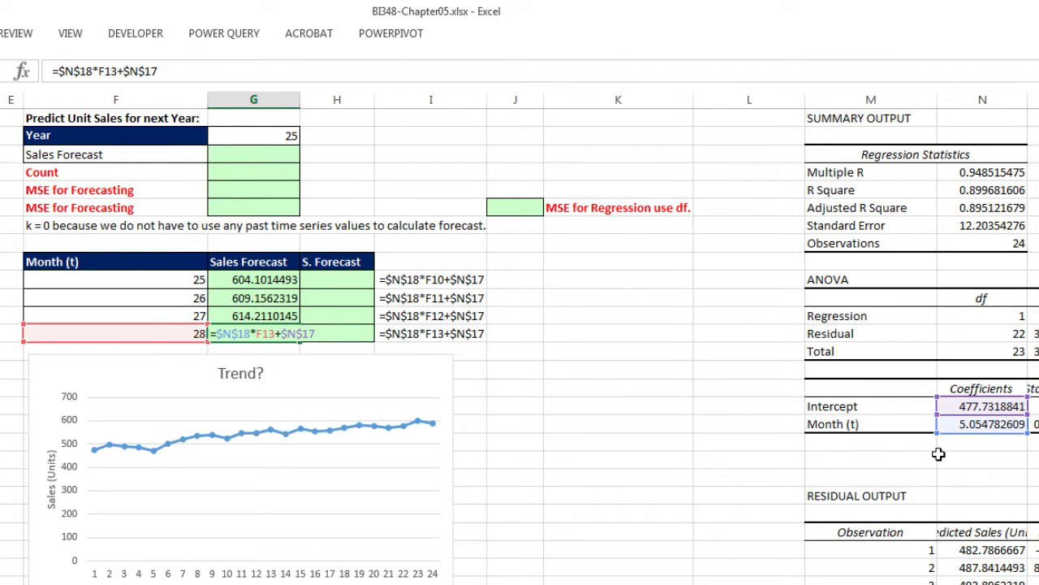
pyautogui.press('Escape')
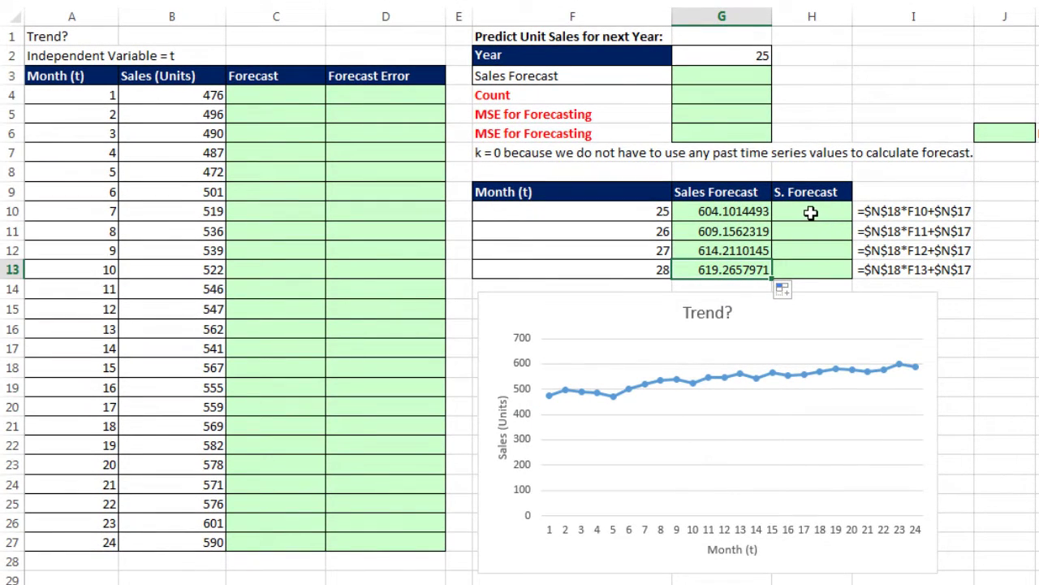
# Enter the month 25 forecast in H10 as =FORECAST(F10,$B$4:$B$27,$A$4:$A$27).
pyautogui.click(810, 213)
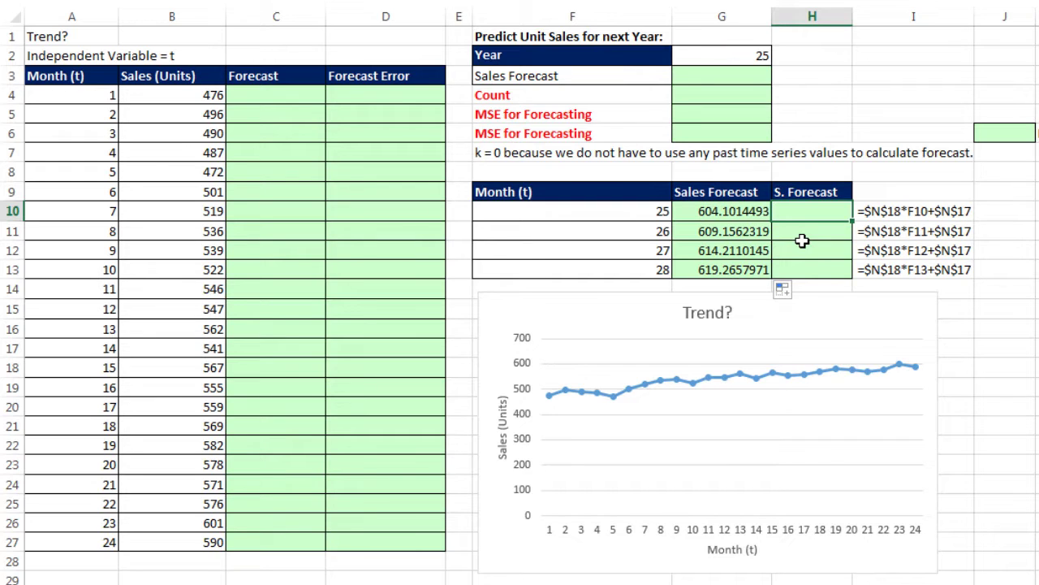
pyautogui.write('=fo')
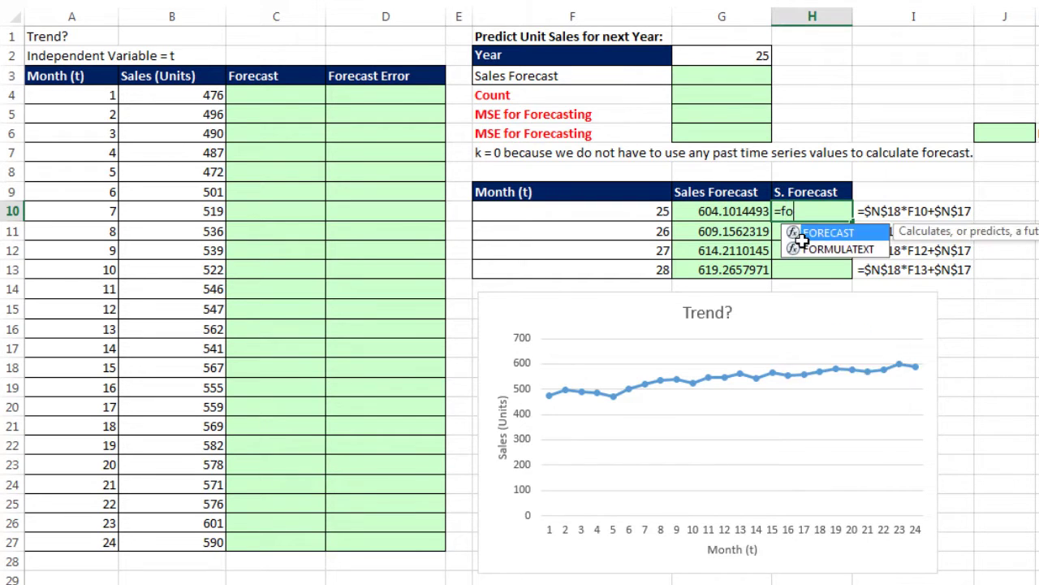
pyautogui.press('Tab')
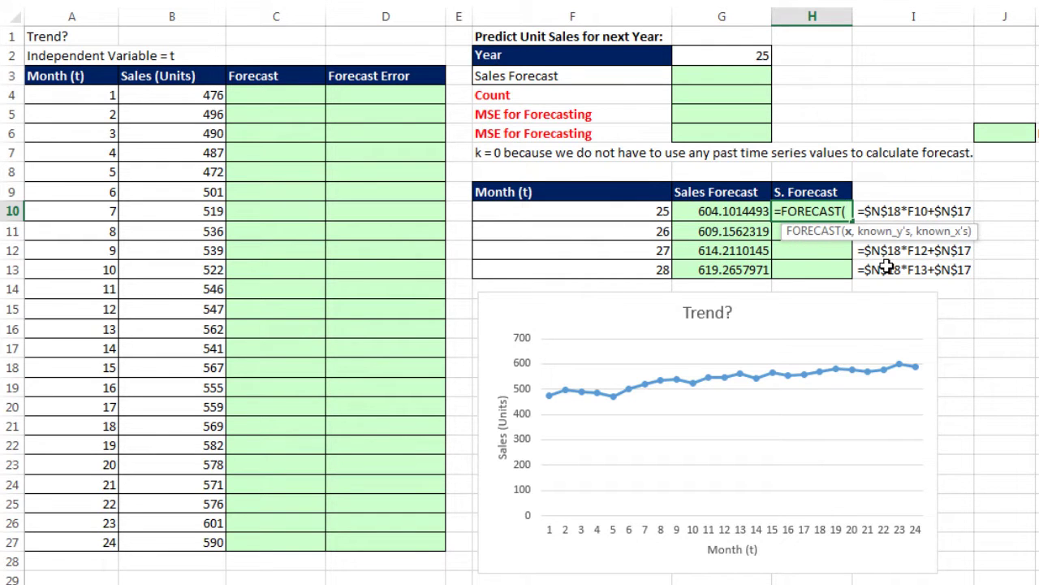
pyautogui.click(617, 215)
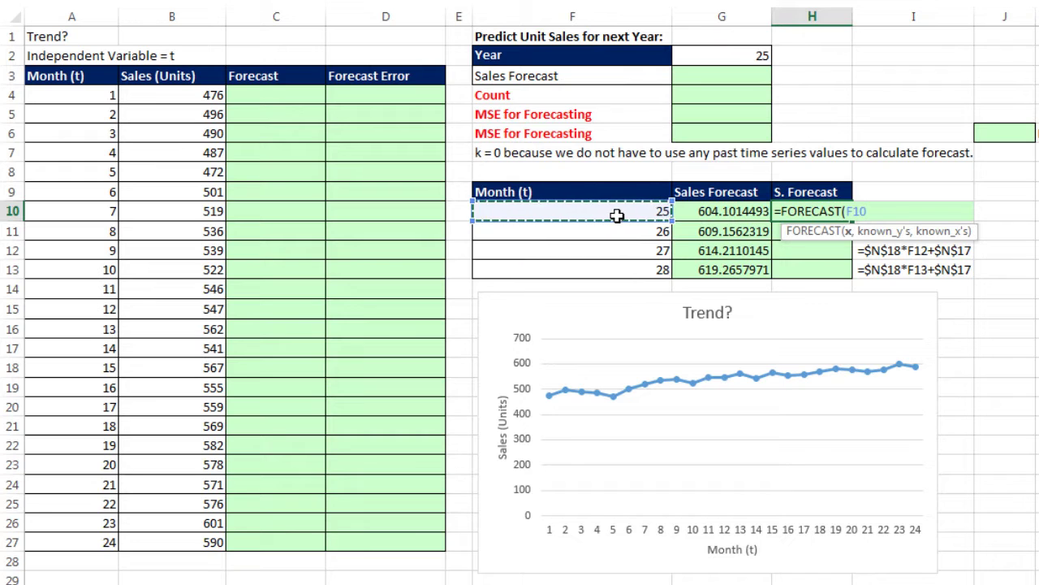
pyautogui.write(',')
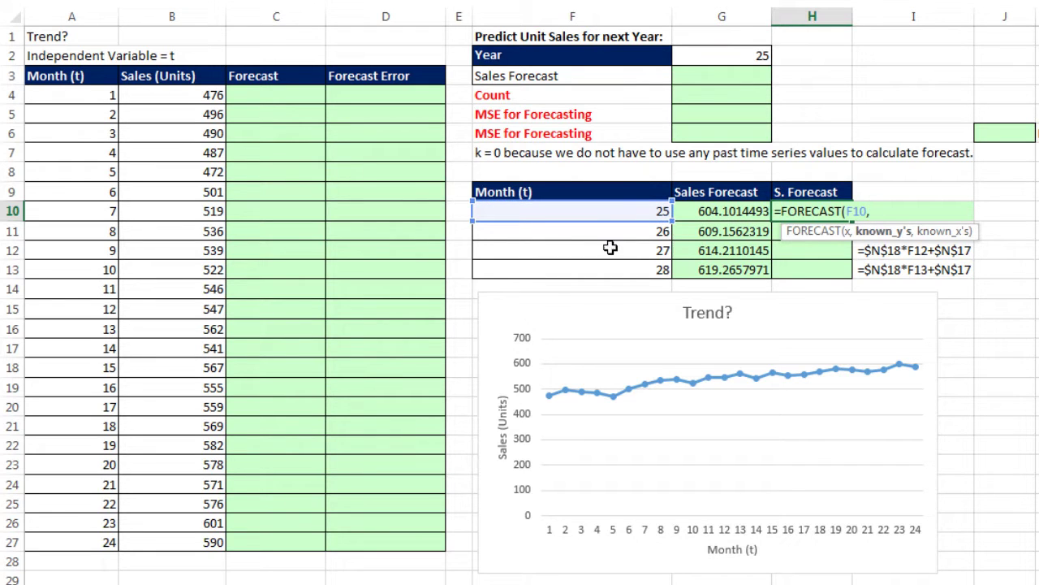
pyautogui.moveTo(179, 96); pyautogui.dragTo(167, 548)
pyautogui.press('F4')
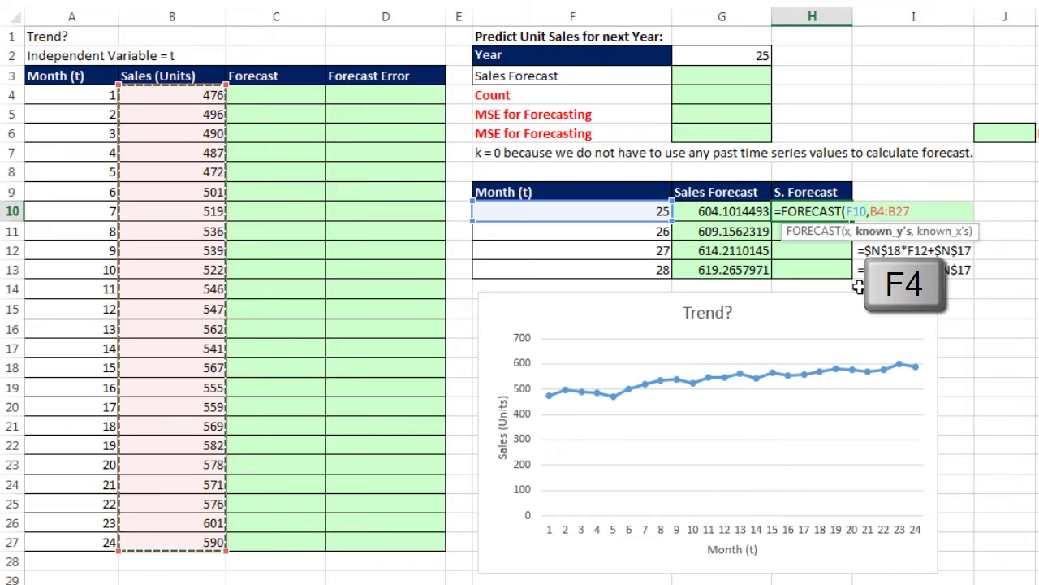
pyautogui.write(',')
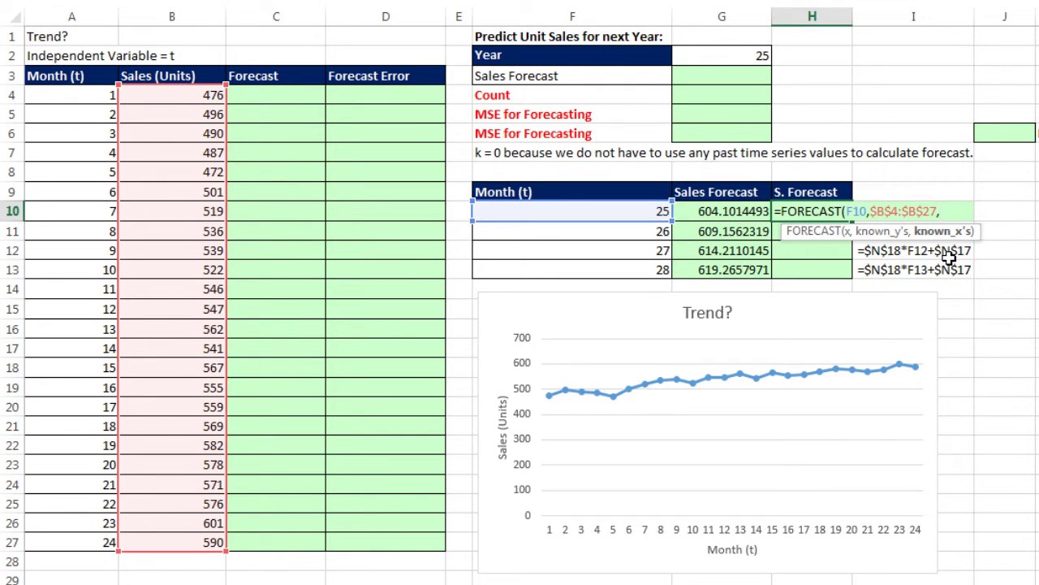
pyautogui.moveTo(104, 98); pyautogui.dragTo(63, 542)
pyautogui.press('F4')
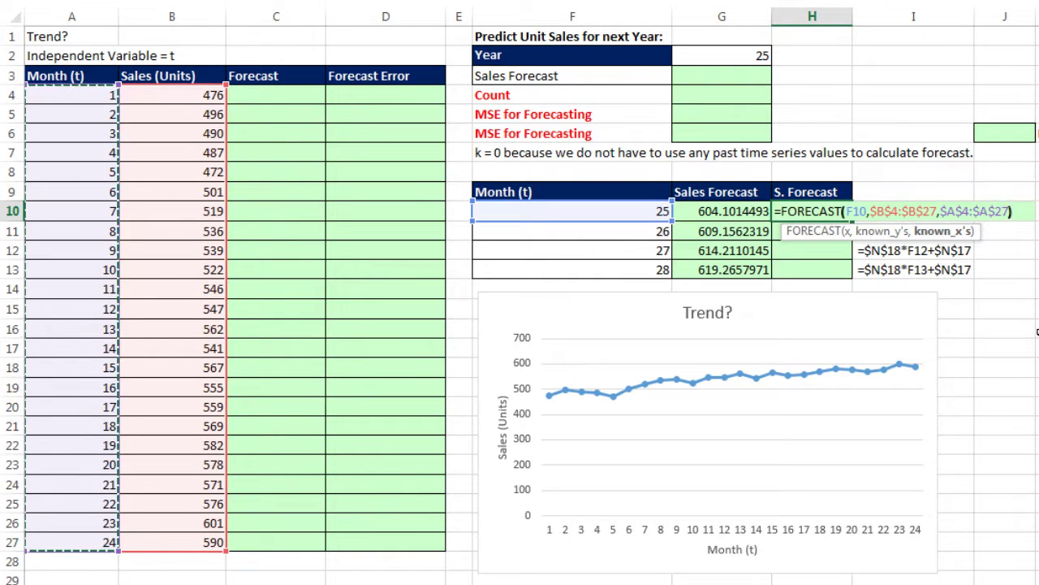
pyautogui.hotkey('ctrl', 'Return')
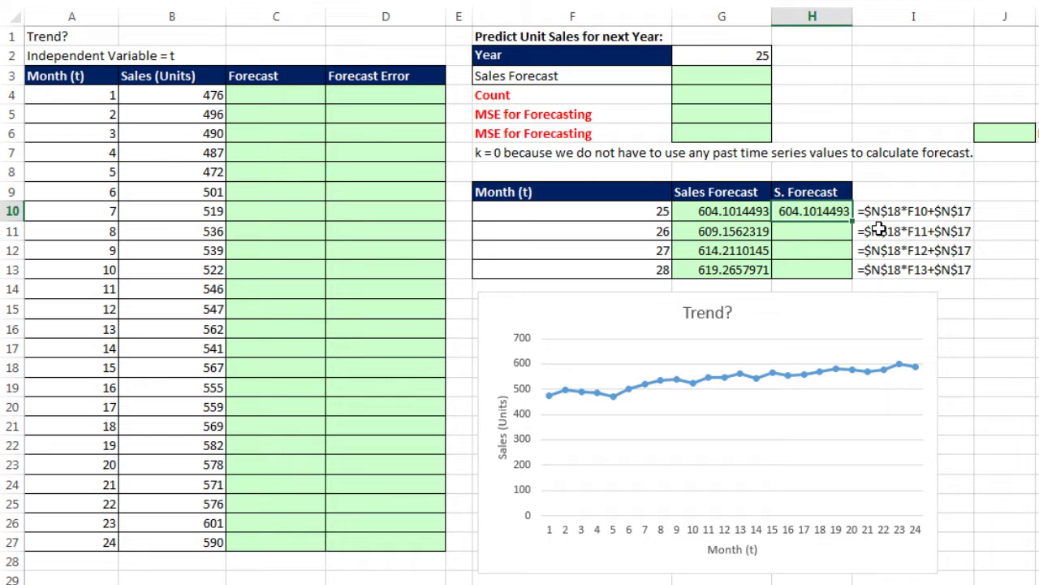
# Copy the FORECAST formula down through H13 for months 26 to 28 and check the formula in H10.
pyautogui.moveTo(853, 221); pyautogui.dragTo(857, 285)
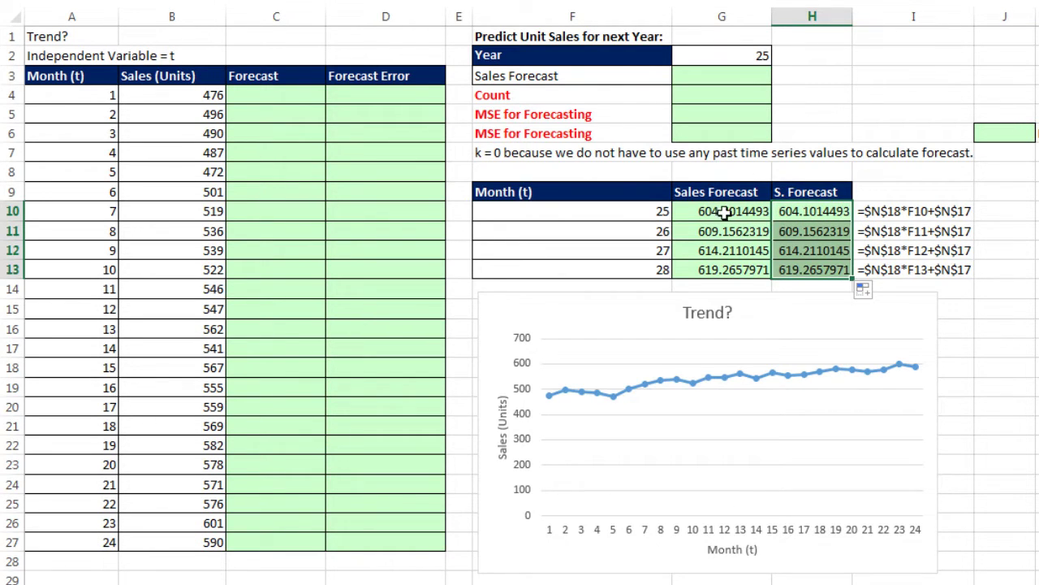
pyautogui.click(791, 211)
pyautogui.doubleClick(789, 209)
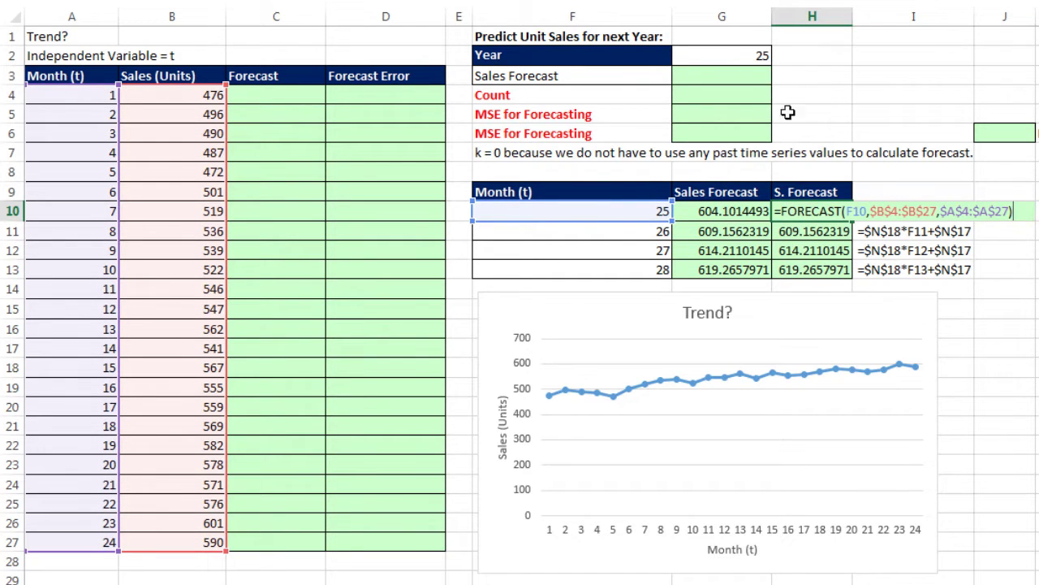
pyautogui.press('Escape')
pyautogui.click(725, 111)
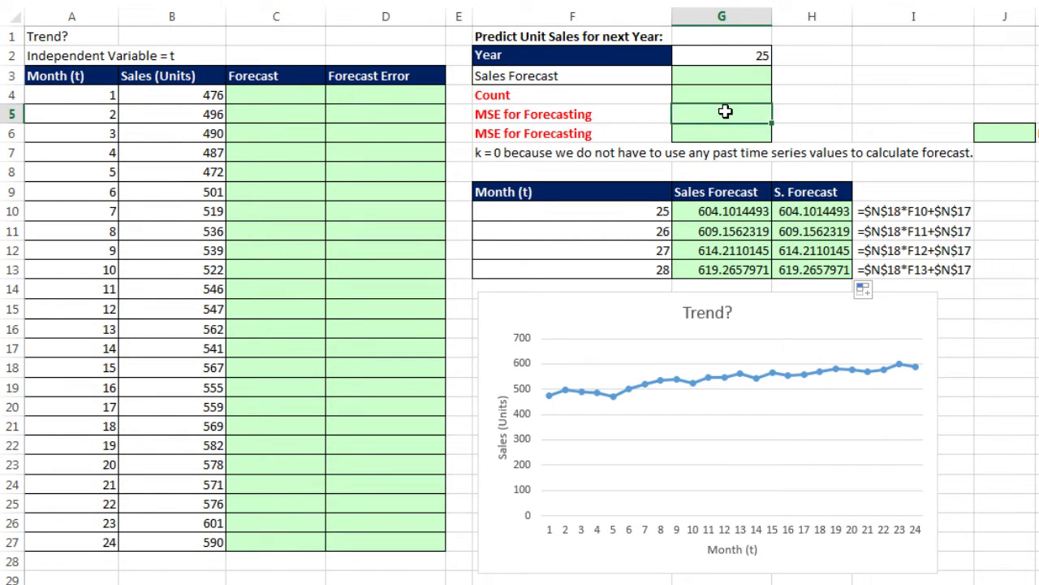
# Enter the month 1 forecast in C4 as =FORECAST(A4,$B$4:$B$27,$A$4:$A$27).
pyautogui.click(273, 98)
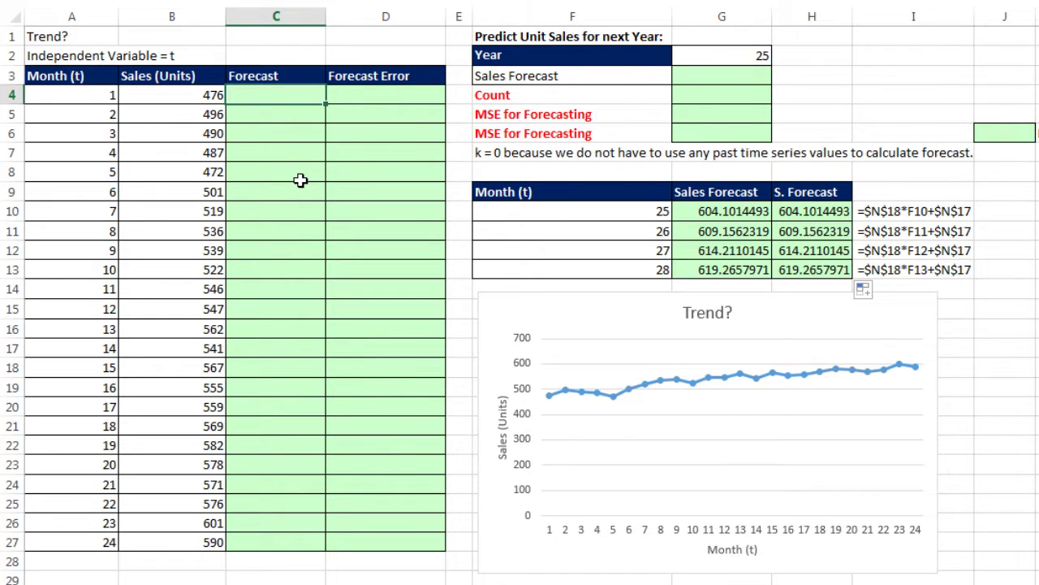
pyautogui.write('=fo')
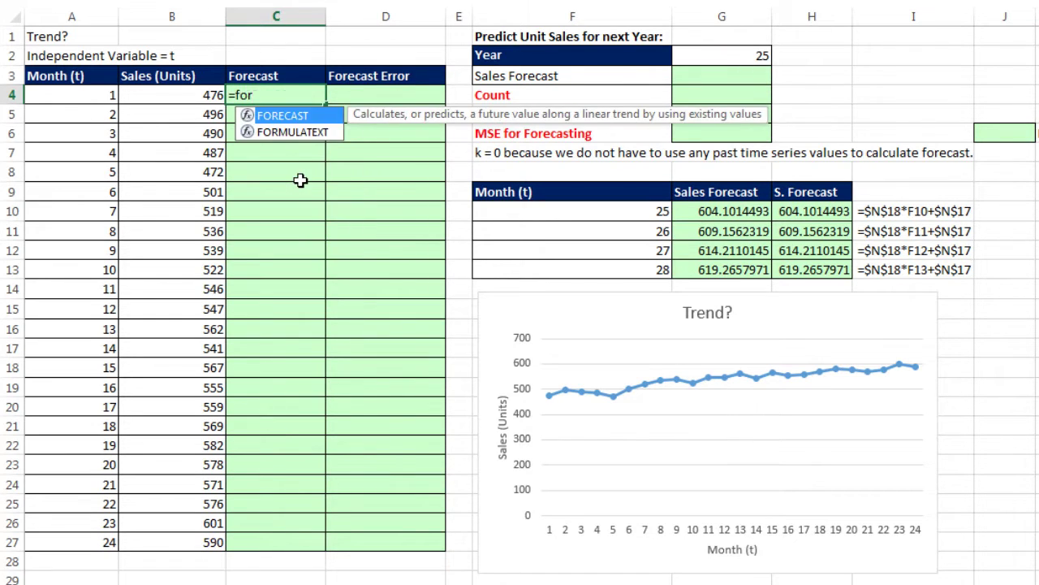
pyautogui.write('r')
pyautogui.press('Tab')
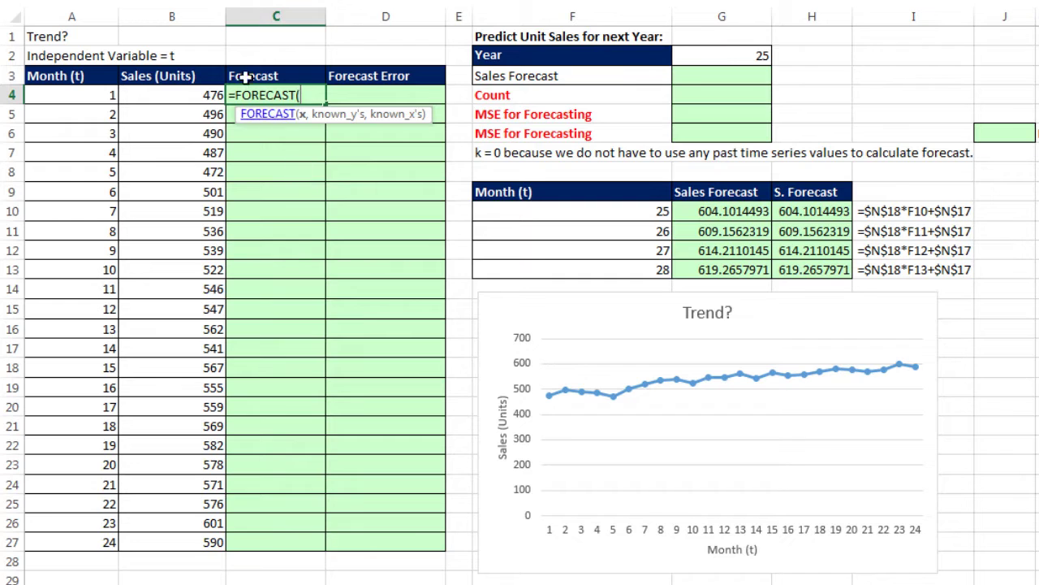
pyautogui.click(95, 95)
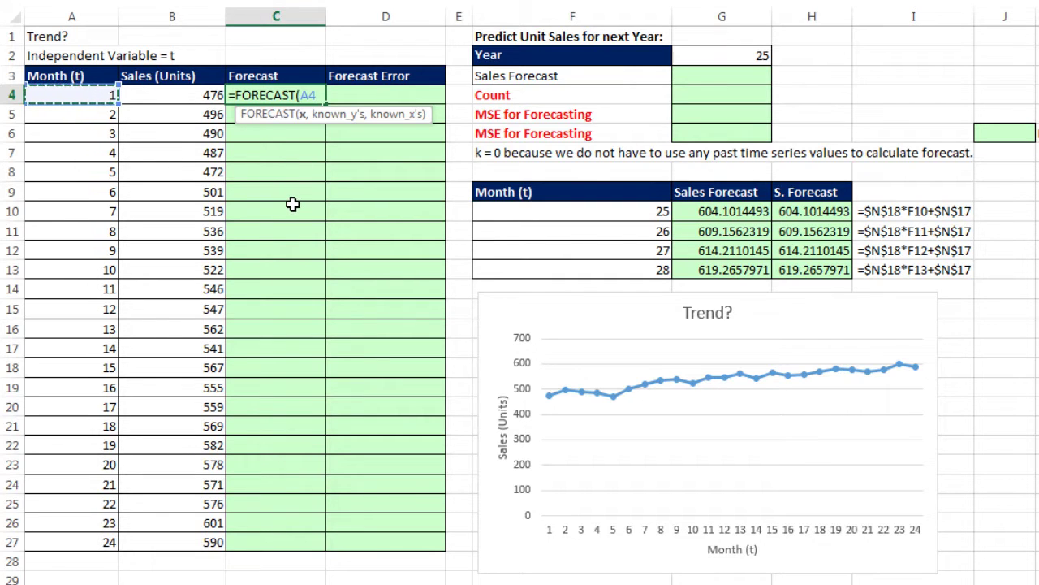
pyautogui.write(',')
pyautogui.moveTo(203, 95); pyautogui.dragTo(203, 542)
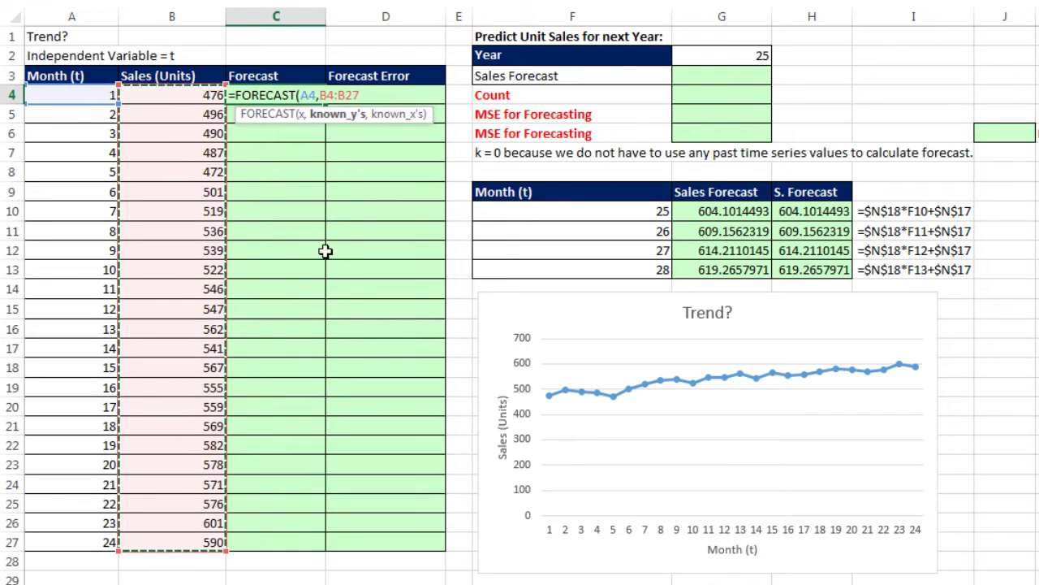
pyautogui.press('F4')
pyautogui.write(',')
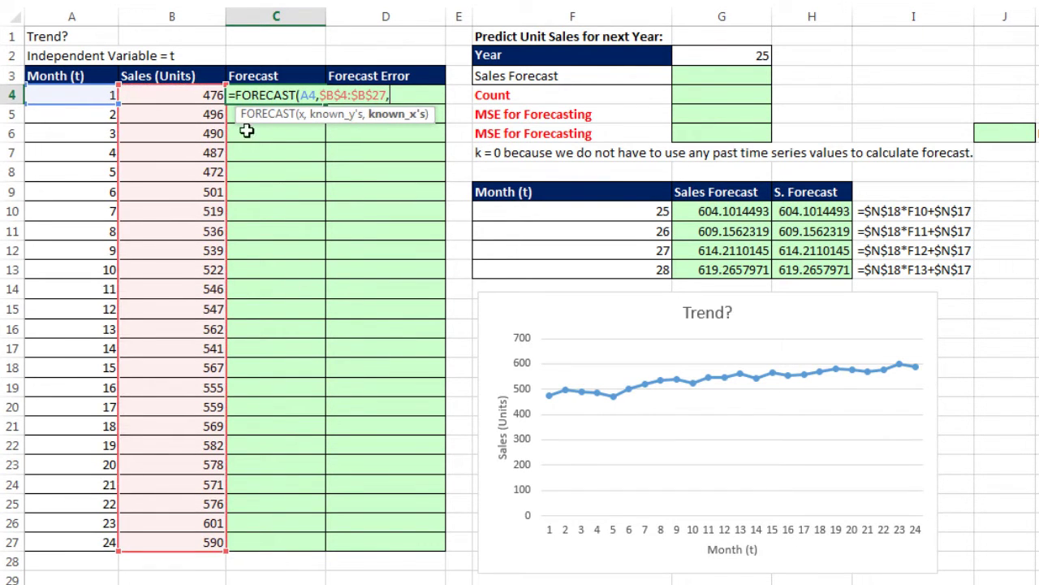
pyautogui.moveTo(72, 88); pyautogui.dragTo(95, 543)
pyautogui.press('F4')
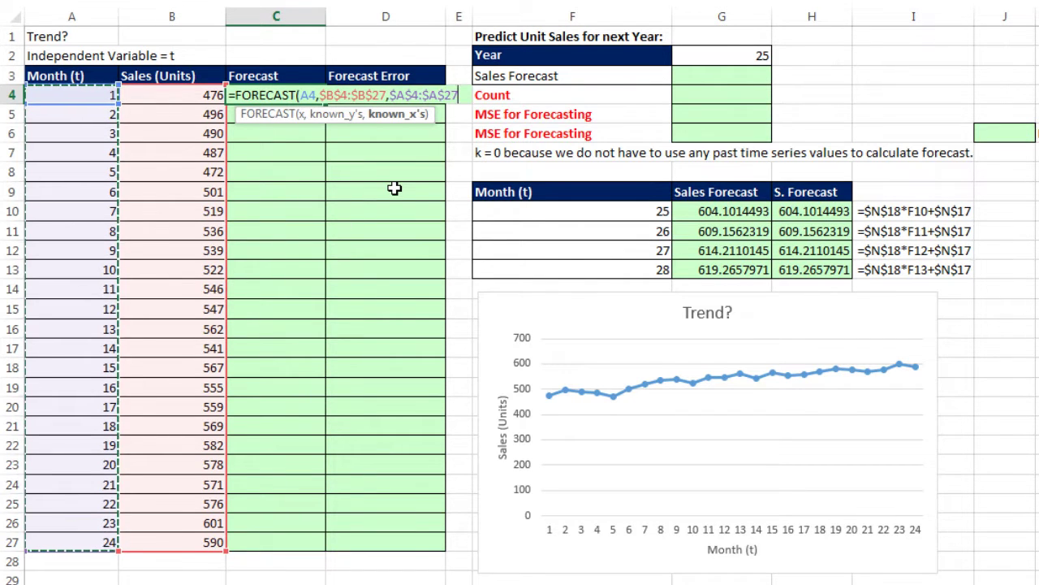
pyautogui.write(')')
pyautogui.hotkey('ctrl', 'Return')
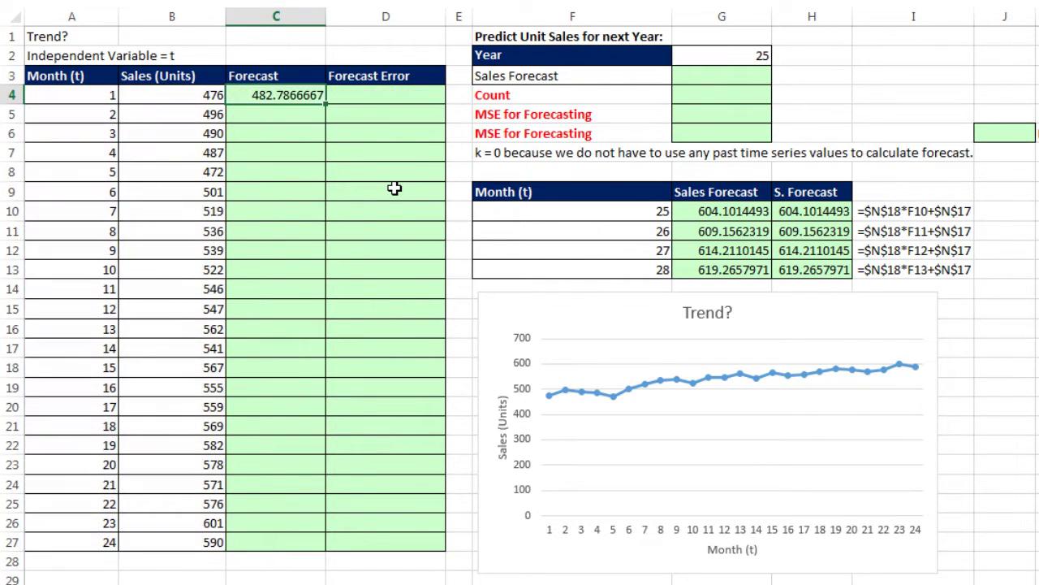
# Calculate the month 1 forecast error in D4 as =B4-C4, actual sales minus forecast.
pyautogui.click(376, 100)
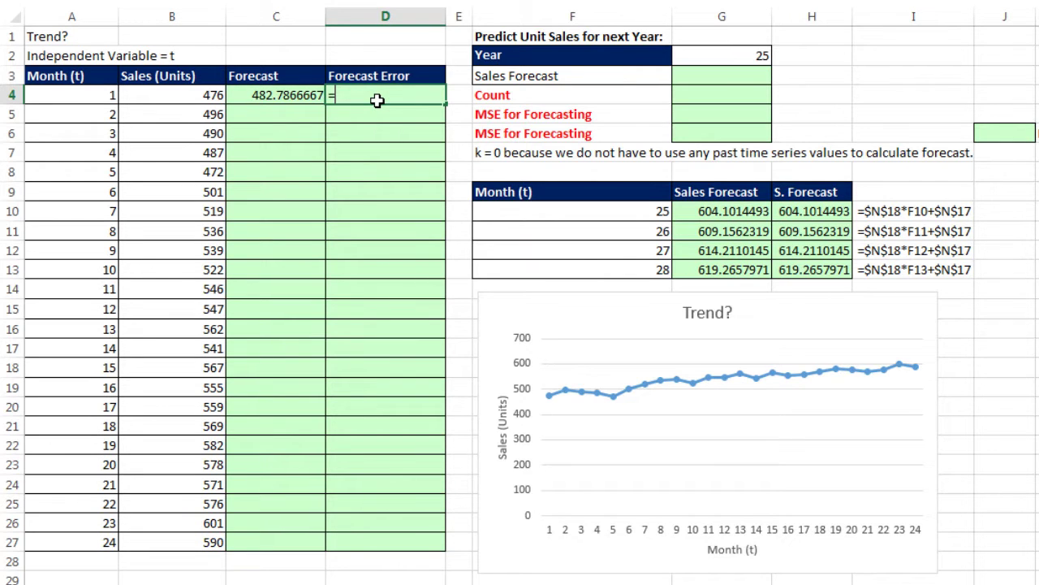
pyautogui.write('=')
pyautogui.press('Left')
pyautogui.press('Left')
pyautogui.write('-')
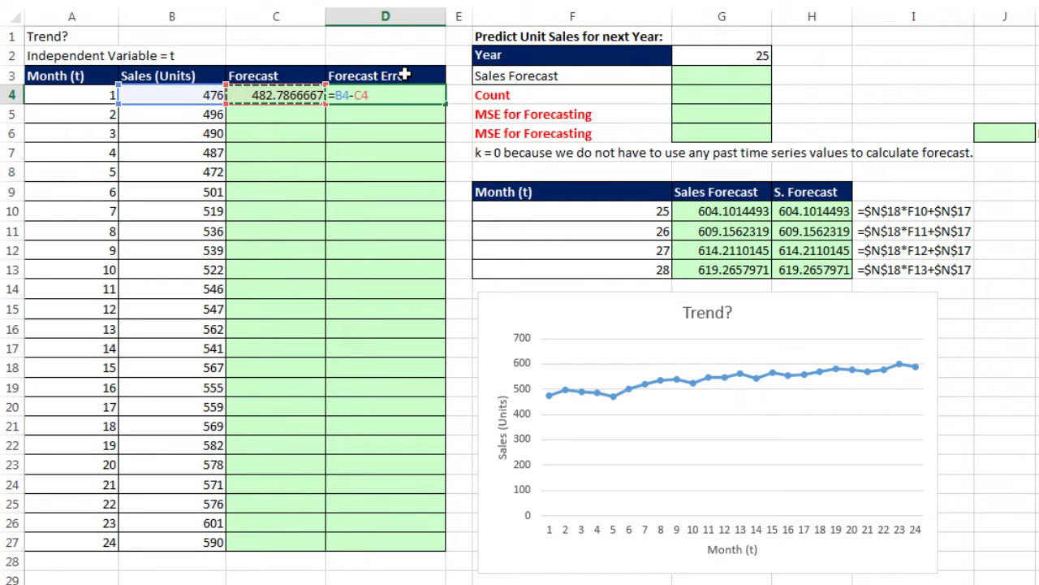
pyautogui.hotkey('ctrl', 'Return')
# Fill the forecast and forecast error formulas down to row 27 and check the references in C27 and D27.
pyautogui.moveTo(290, 96); pyautogui.dragTo(424, 95)
pyautogui.doubleClick(445, 100)
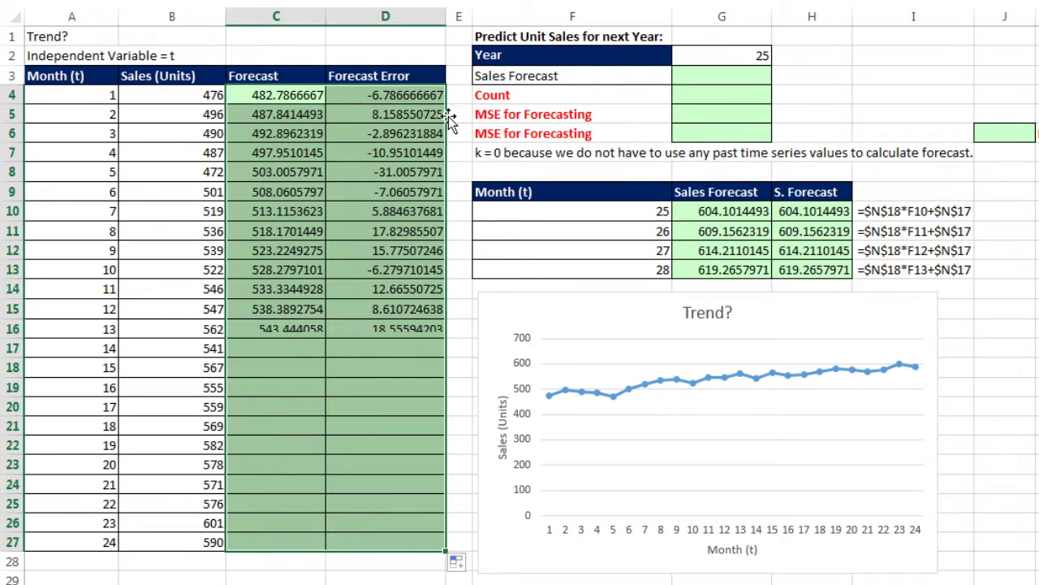
pyautogui.doubleClick(278, 543)
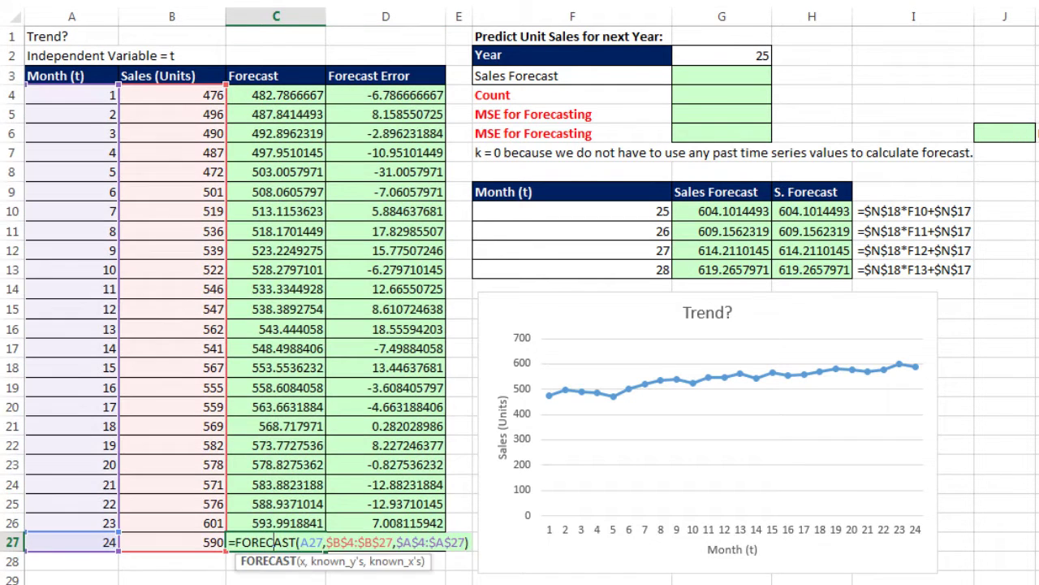
pyautogui.press('Escape')
pyautogui.doubleClick(364, 540)
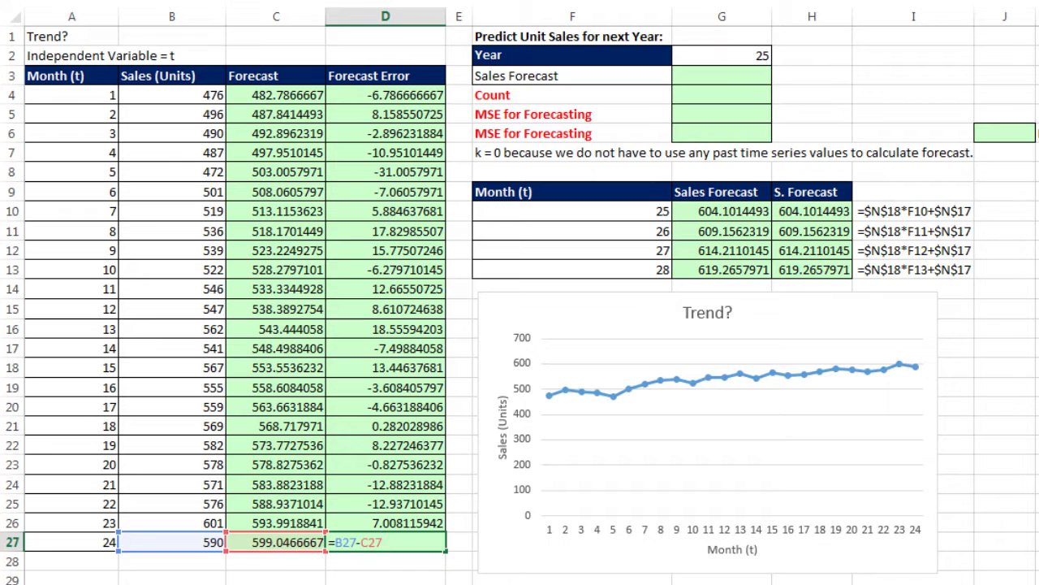
pyautogui.press('Escape')
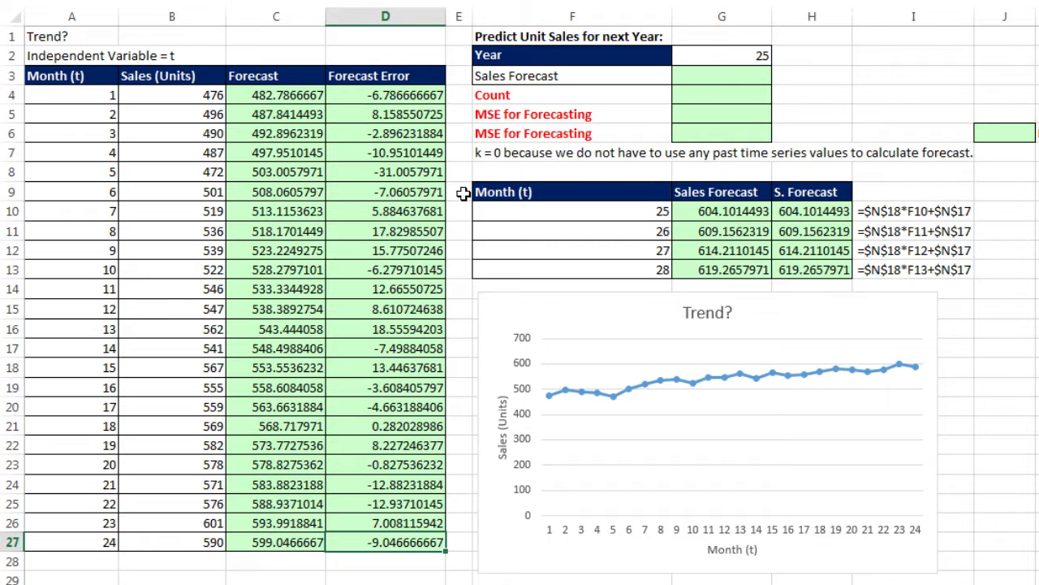
# Sum the squared forecast errors in the first MSE for Forecasting cell, G5, with =SUMSQ(D4:D27).
pyautogui.click(705, 118)
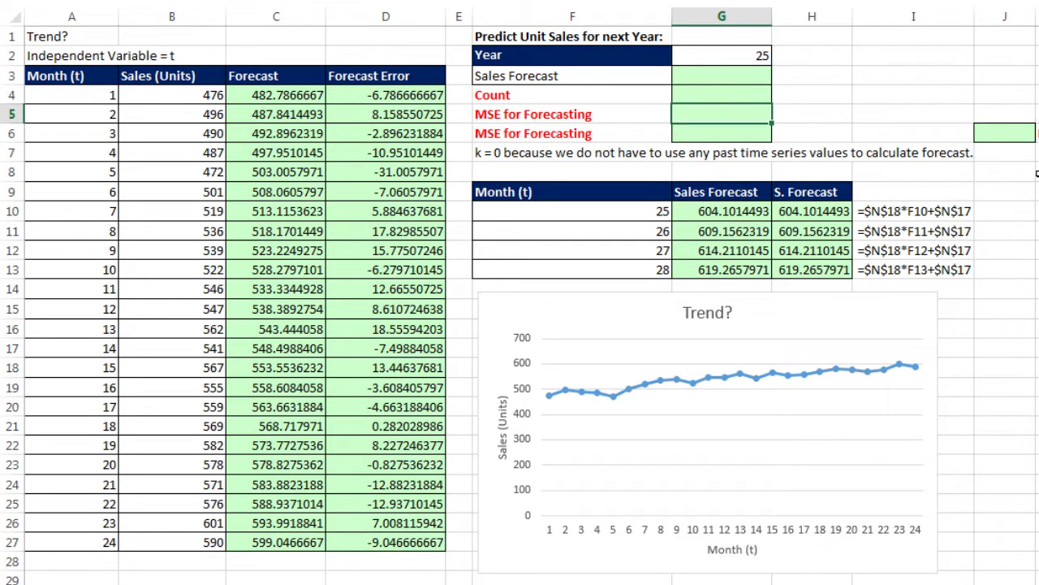
pyautogui.write('=sums')
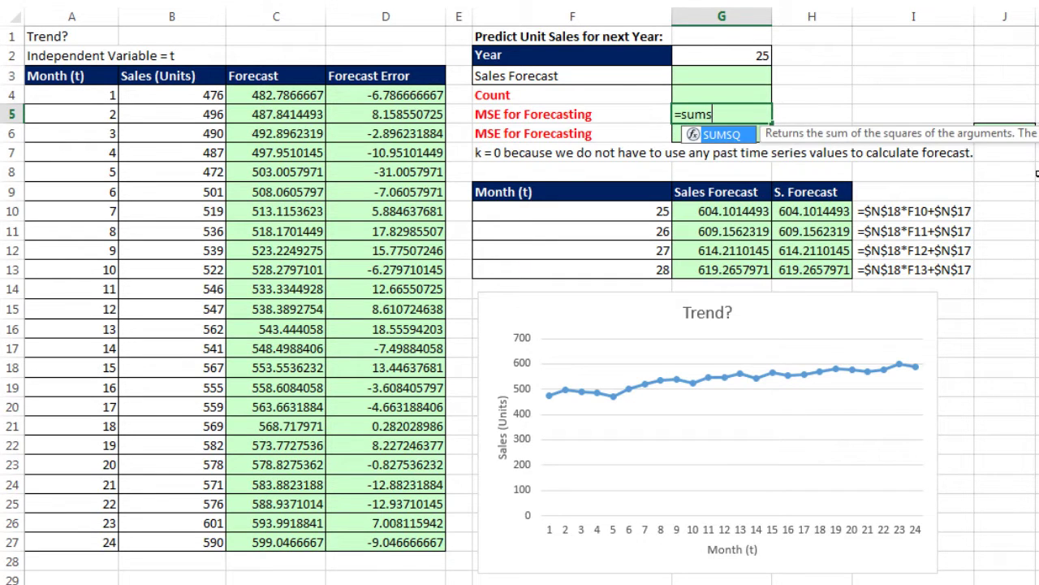
pyautogui.press('Tab')
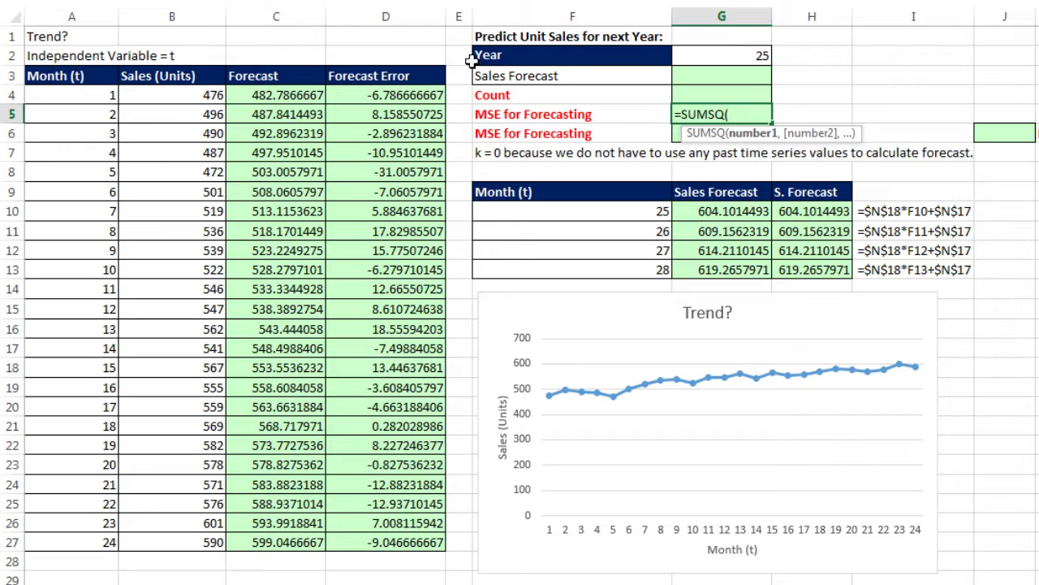
pyautogui.moveTo(381, 92); pyautogui.dragTo(384, 539)
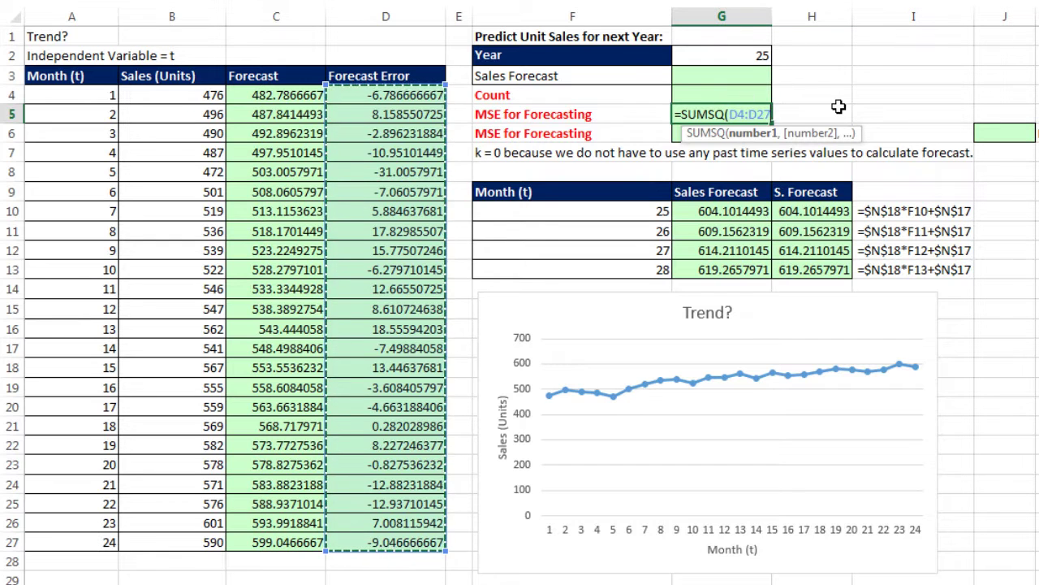
pyautogui.write(')')
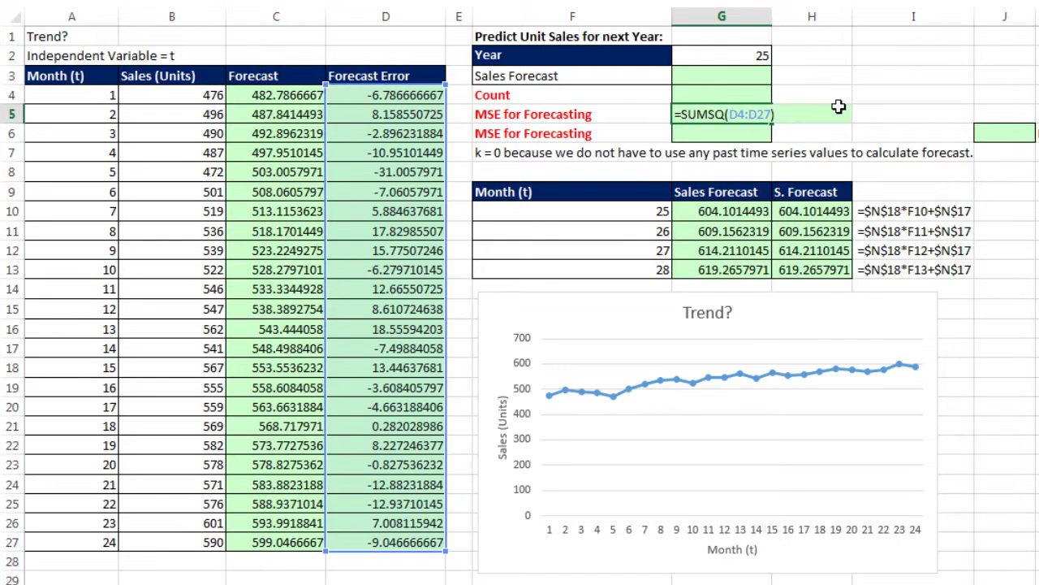
pyautogui.hotkey('ctrl', 'Return')
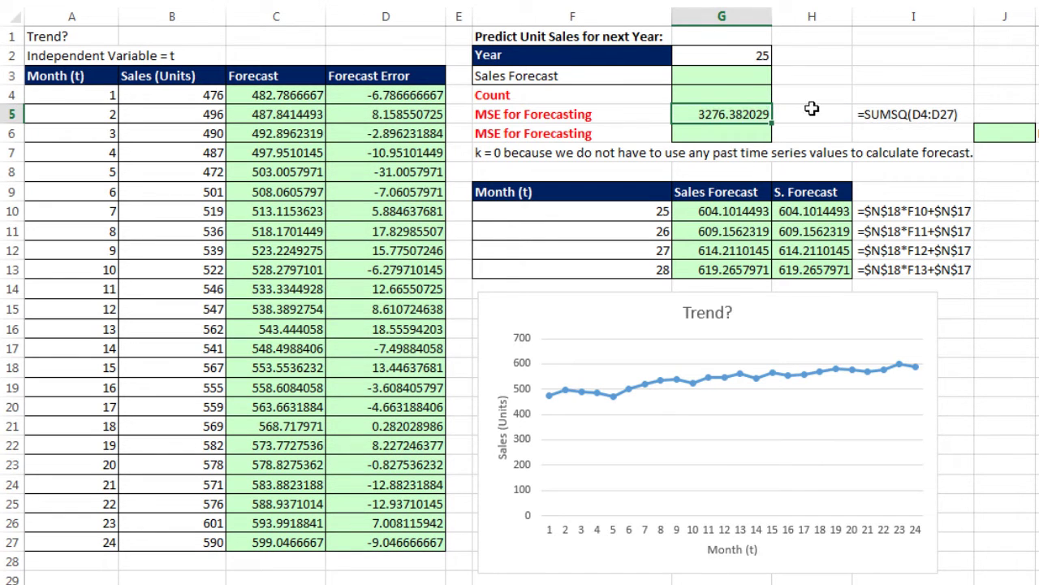
# Count the monthly forecasts in the Count cell, G4, with =COUNT(C4:C27).
pyautogui.click(731, 89)
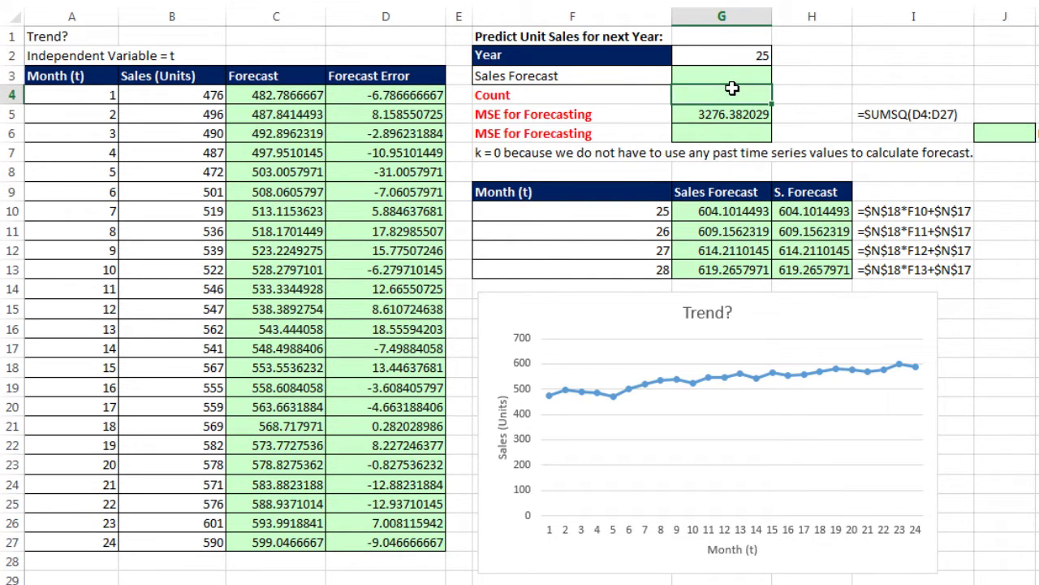
pyautogui.click(732, 111)
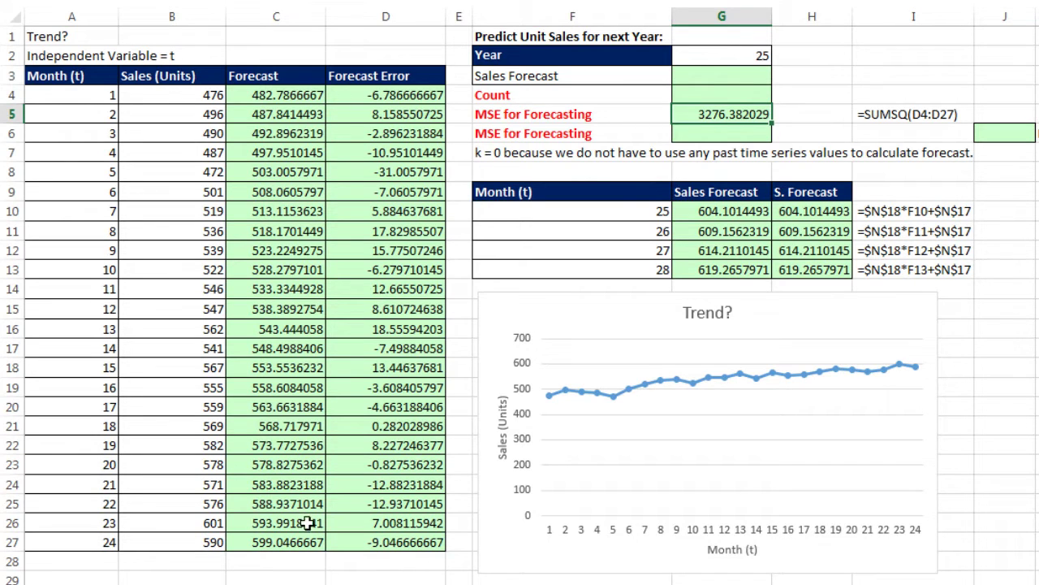
pyautogui.click(698, 89)
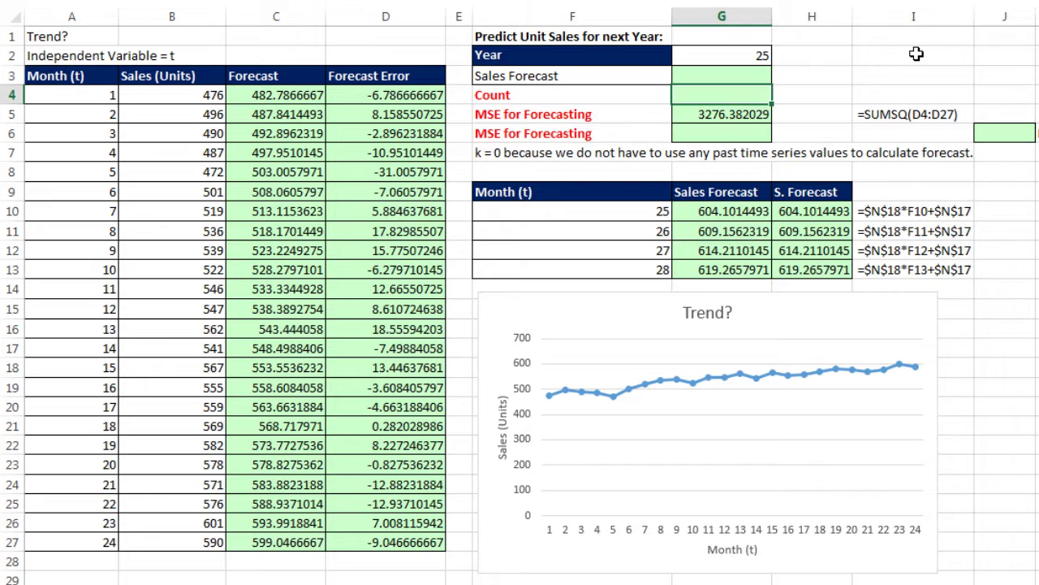
pyautogui.write('=count')
pyautogui.press('Tab')
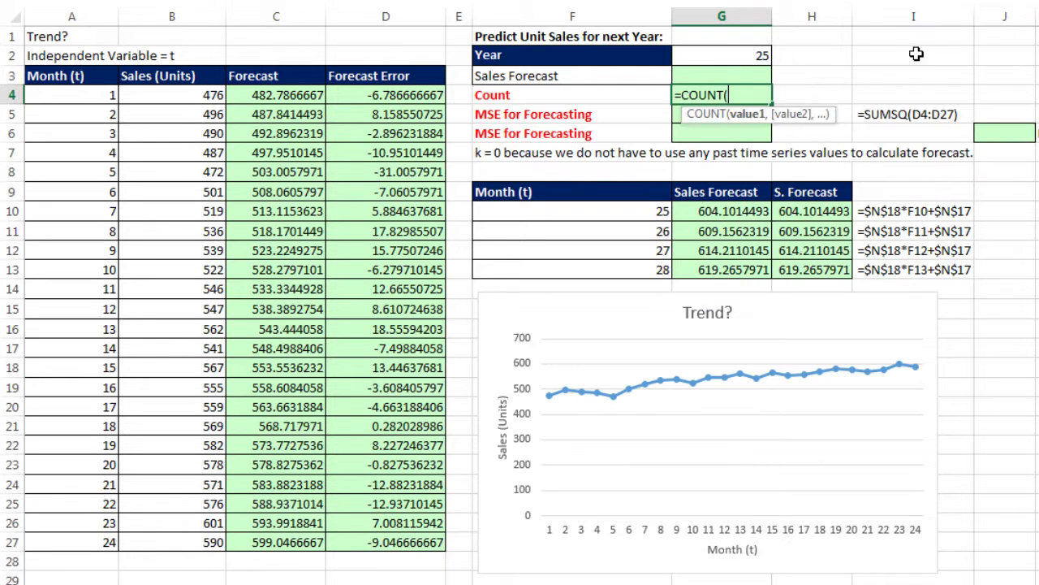
pyautogui.moveTo(272, 95); pyautogui.dragTo(311, 495)
pyautogui.hotkey('ctrl', 'Return')
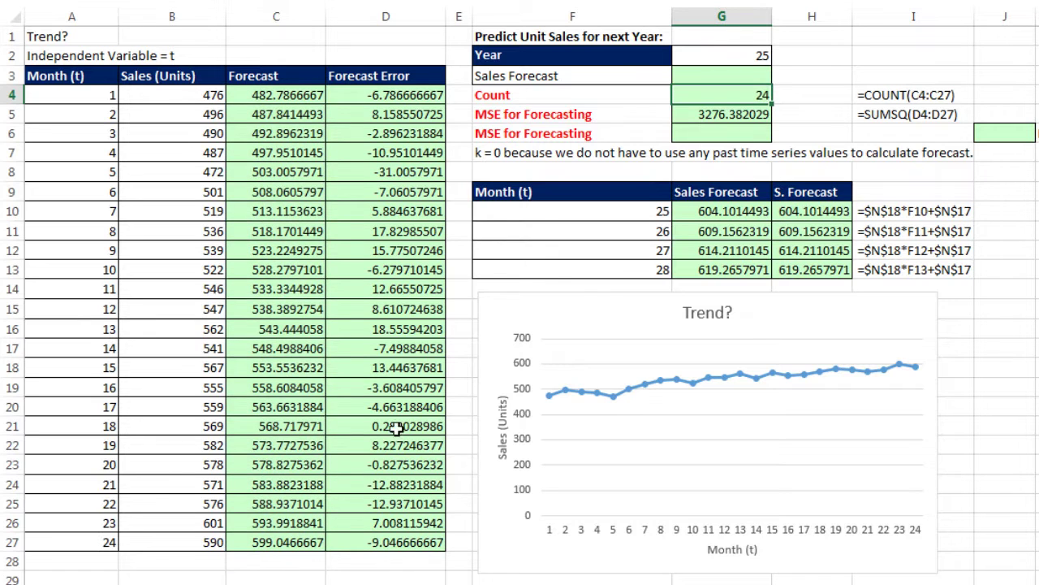
# Divide the sum of squared errors in G5 by the count, making the formula =SUMSQ(D4:D27)/G4, and review its references.
pyautogui.click(713, 114)
pyautogui.press('F2')
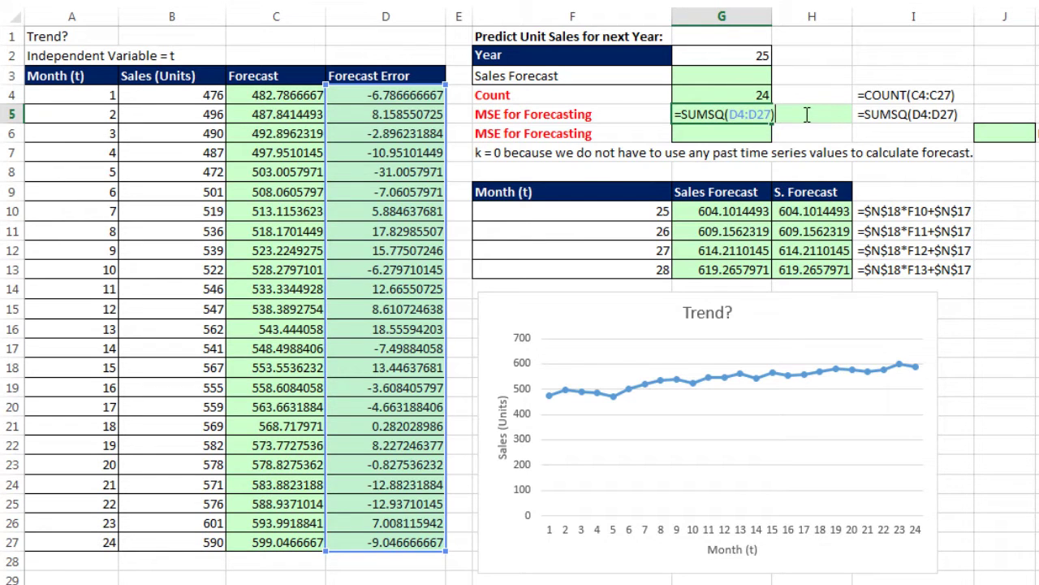
pyautogui.write('/')
pyautogui.click(755, 94)
pyautogui.hotkey('ctrl', 'Return')
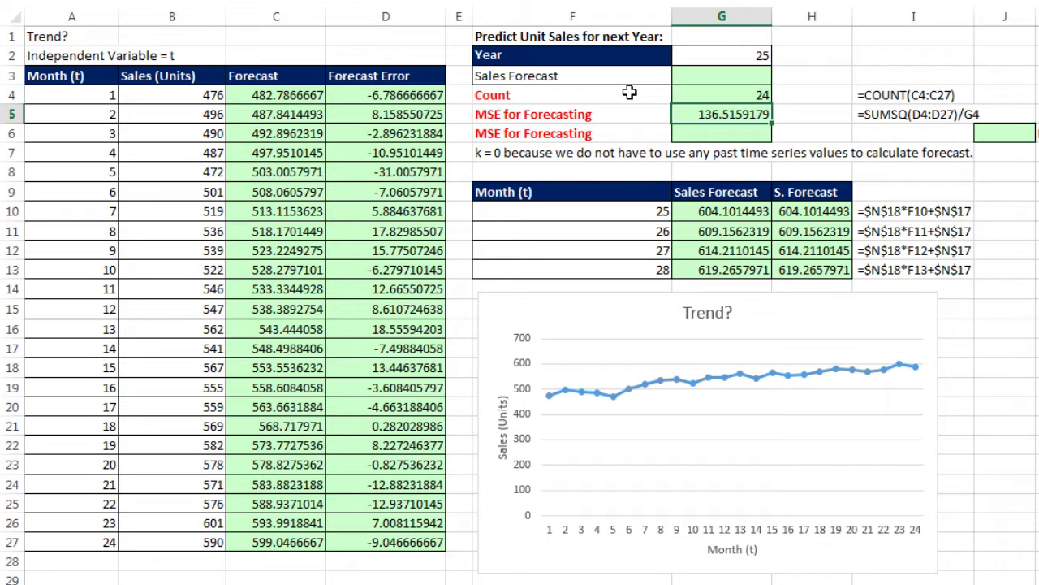
pyautogui.press('F2')
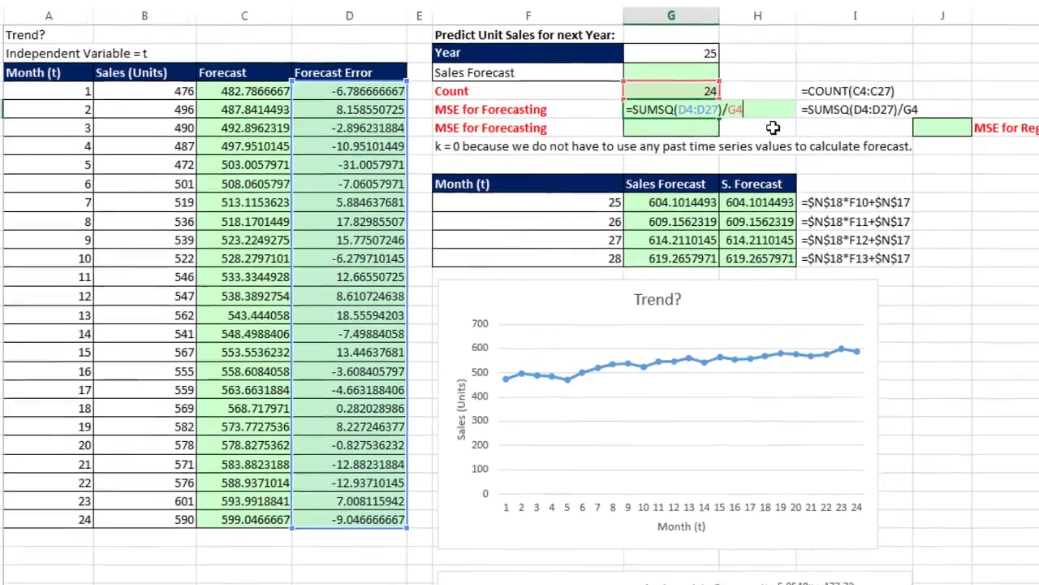
pyautogui.hotkey('ctrl', 'Return')
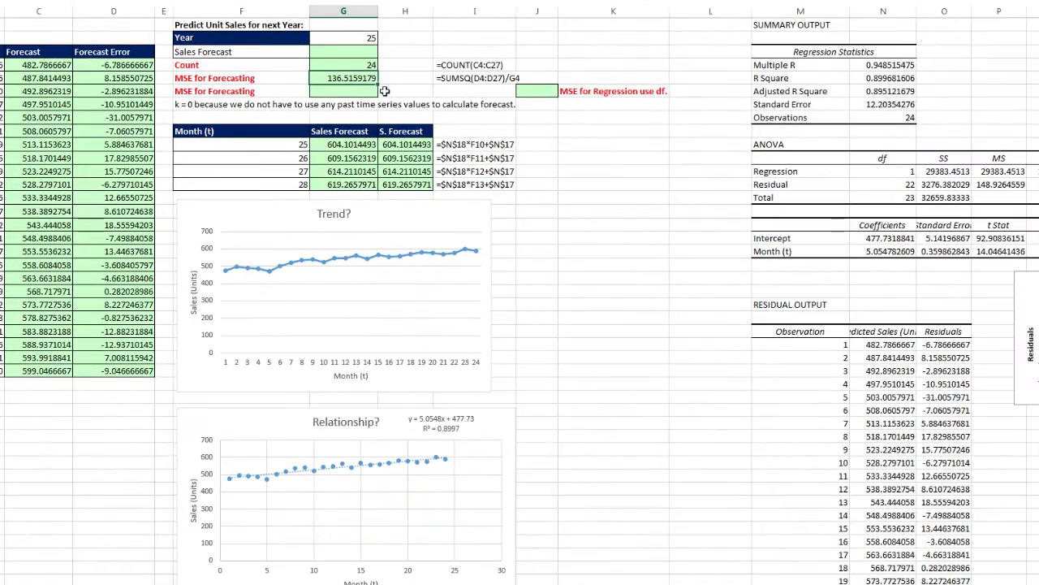
# Examine the observations count and the residual sum of squares in the regression summary output as inputs for the second MSE.
pyautogui.click(364, 94)
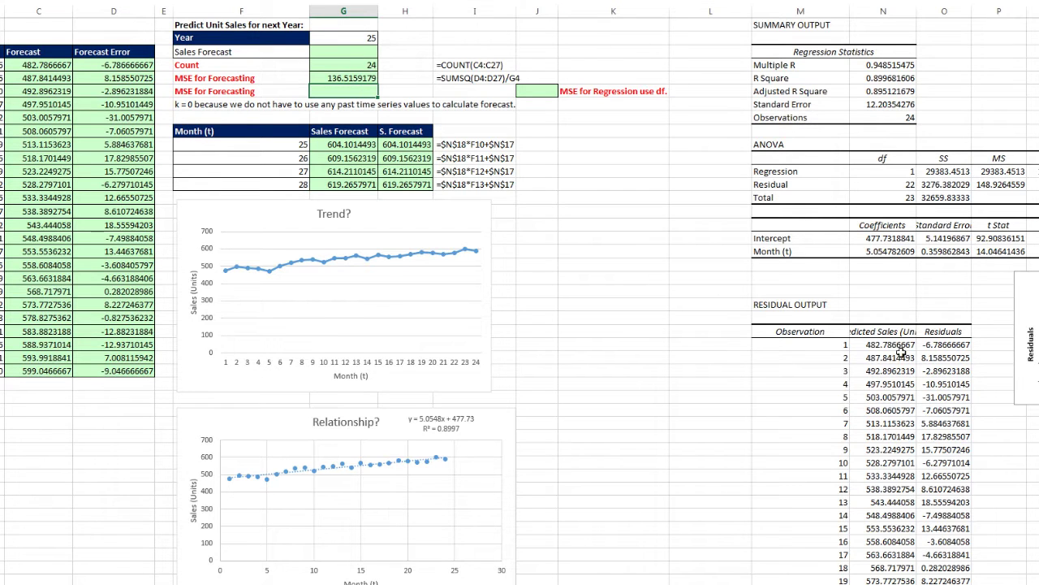
pyautogui.hscroll(1, 1002, 442)
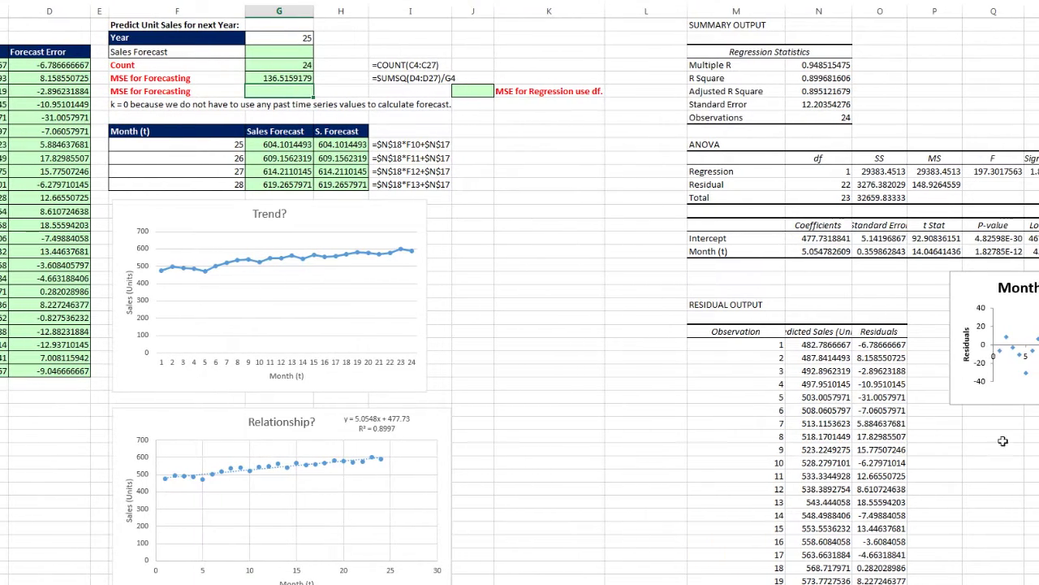
pyautogui.click(836, 114)
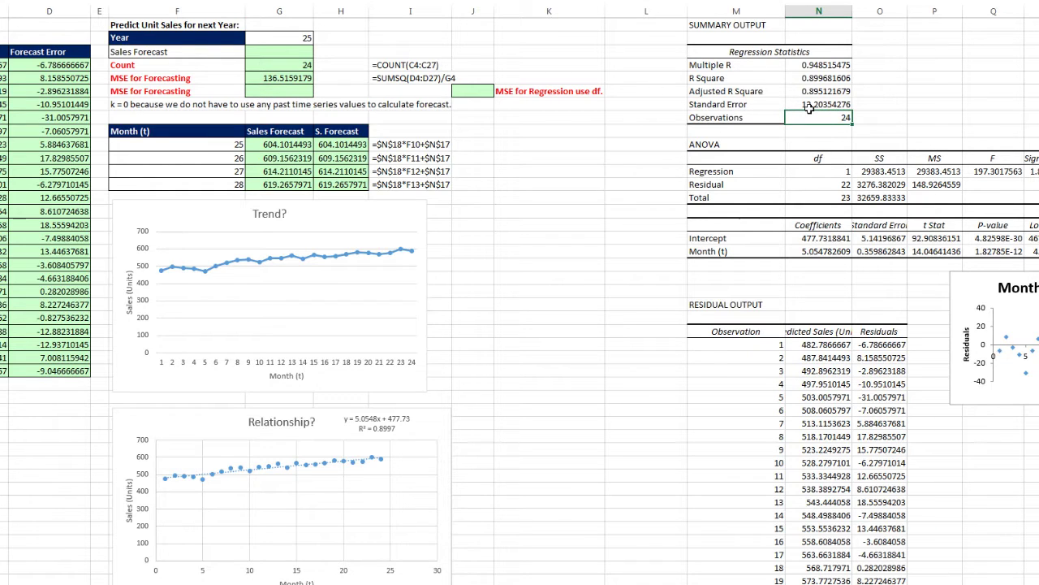
pyautogui.click(891, 157)
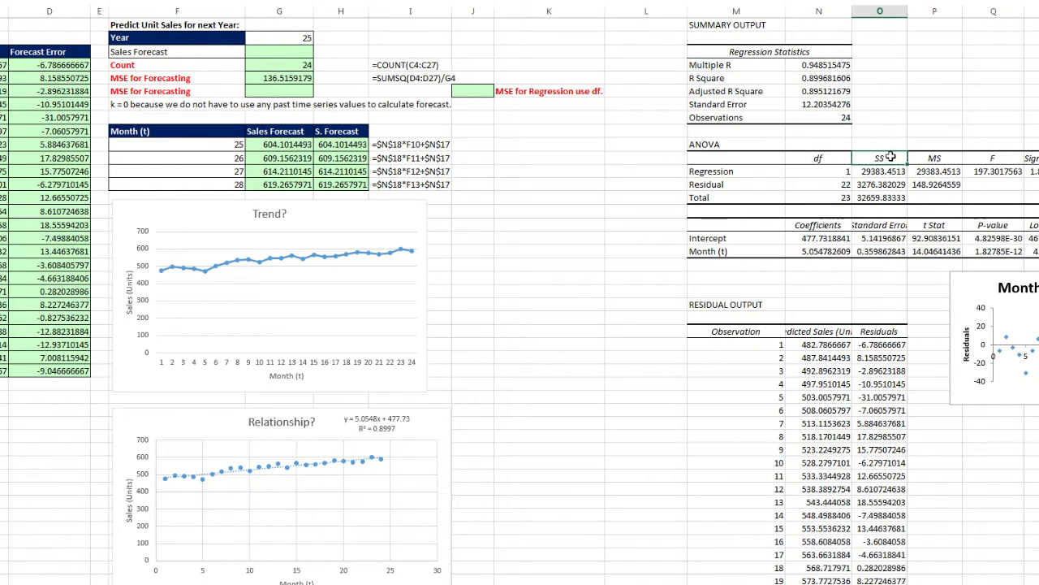
pyautogui.click(726, 186)
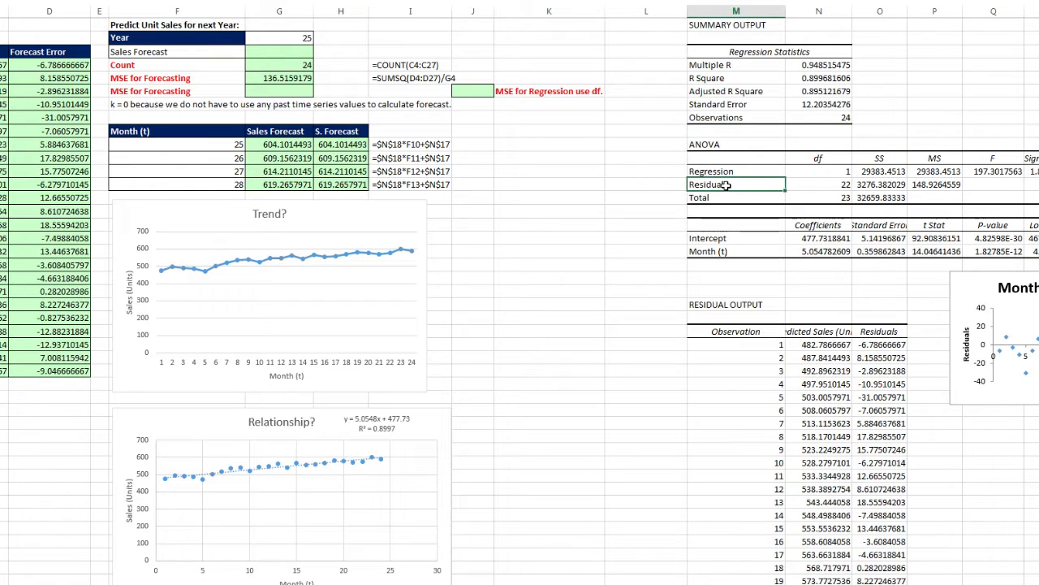
pyautogui.click(882, 159)
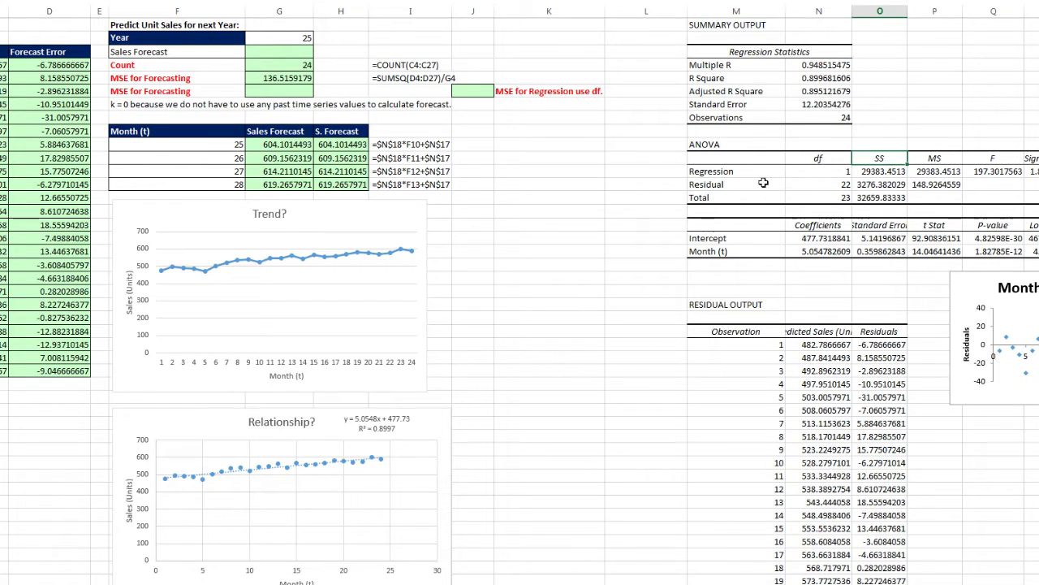
pyautogui.click(768, 182)
pyautogui.click(882, 156)
pyautogui.click(762, 183)
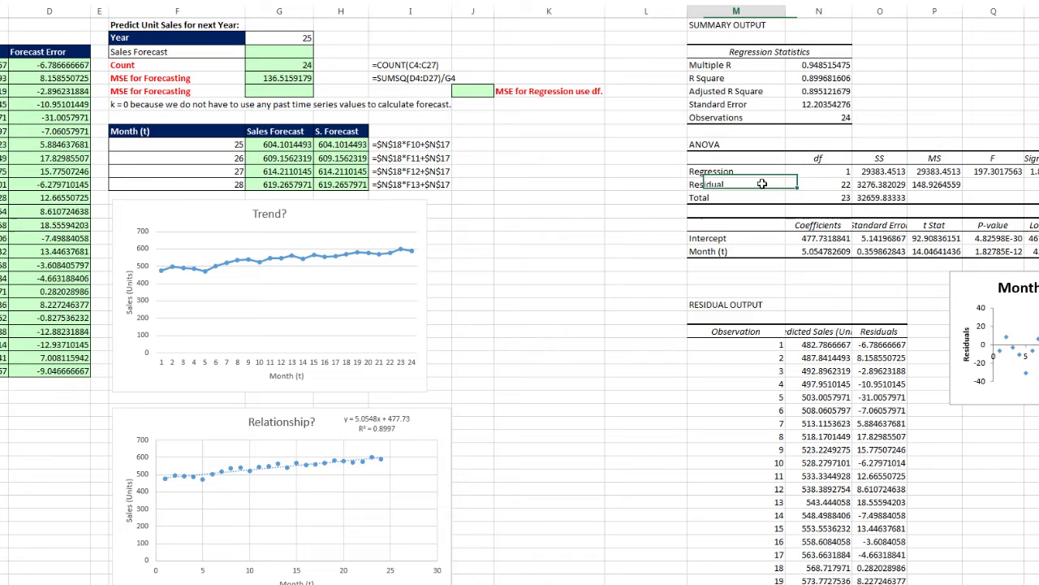
pyautogui.click(881, 185)
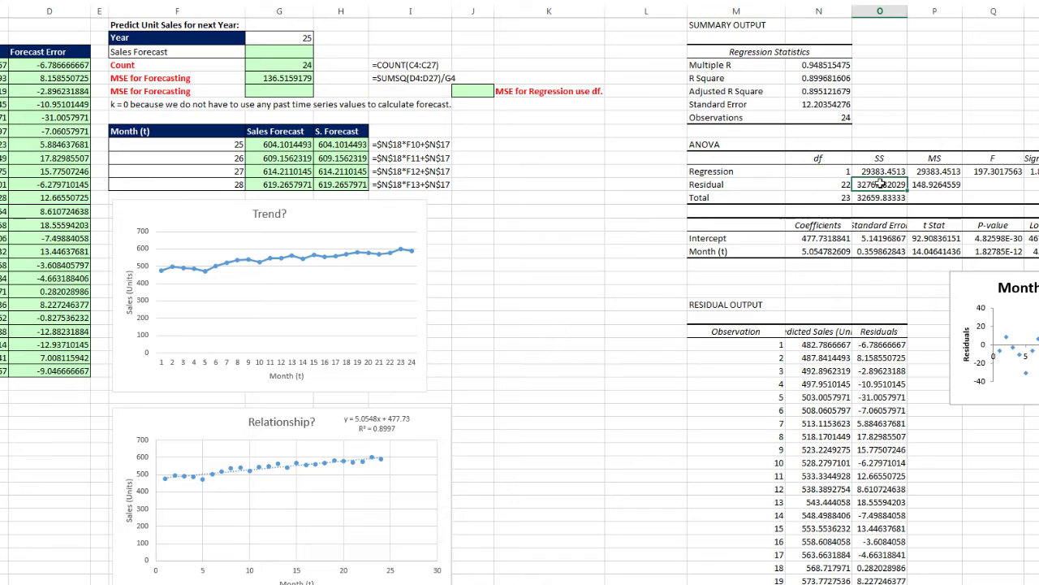
# Calculate the second MSE for Forecasting in G6 as =O13/N8, residual sum of squares divided by observations.
pyautogui.click(291, 91)
pyautogui.write('=')
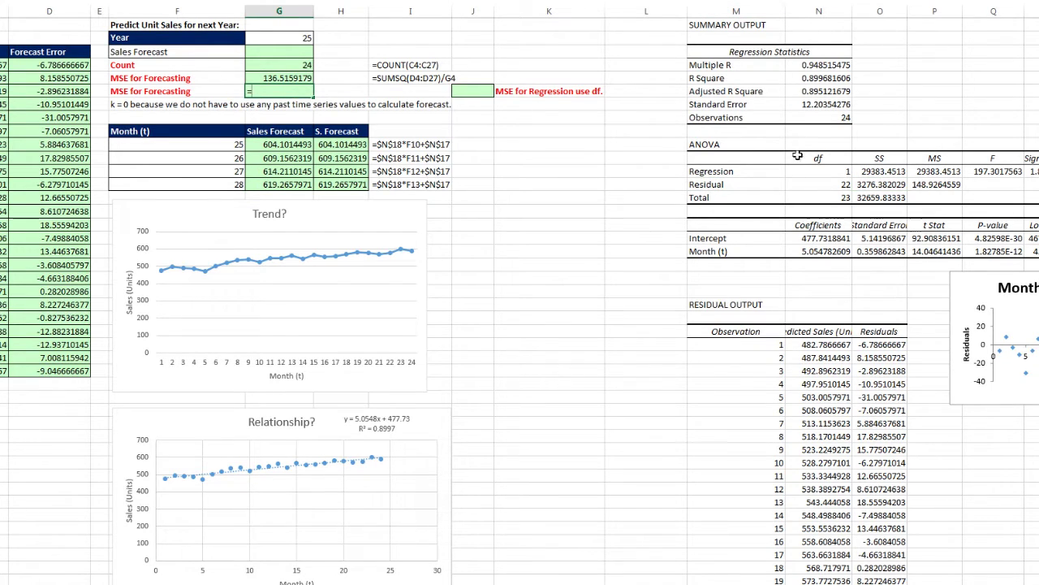
pyautogui.click(870, 185)
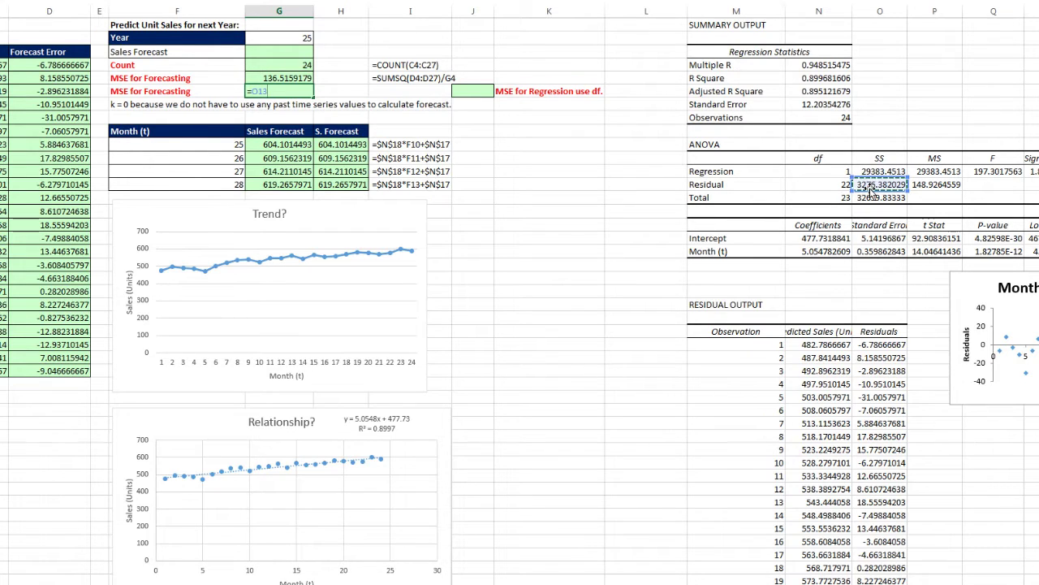
pyautogui.write('/')
pyautogui.click(814, 117)
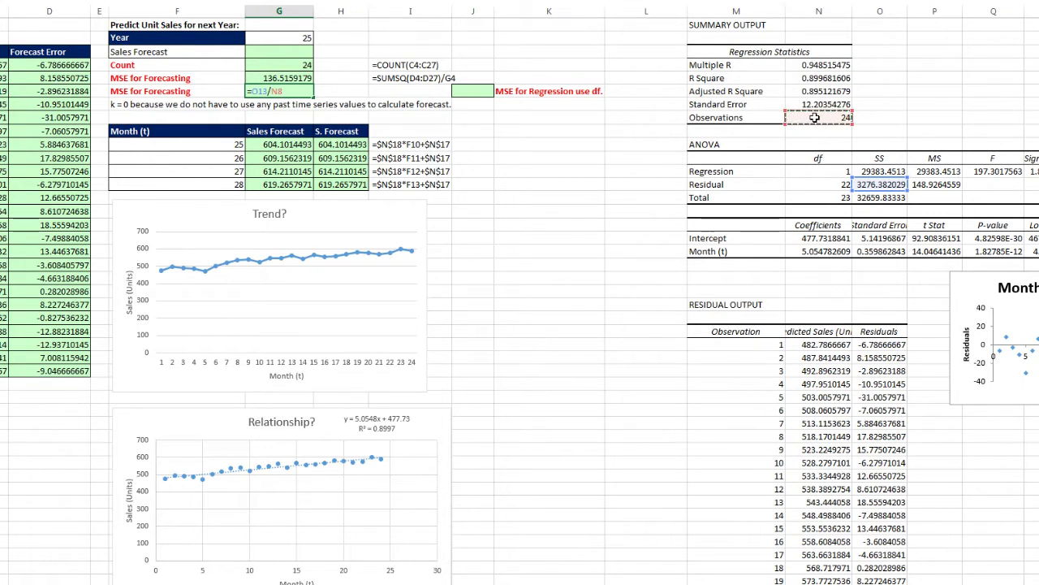
pyautogui.press('Return')
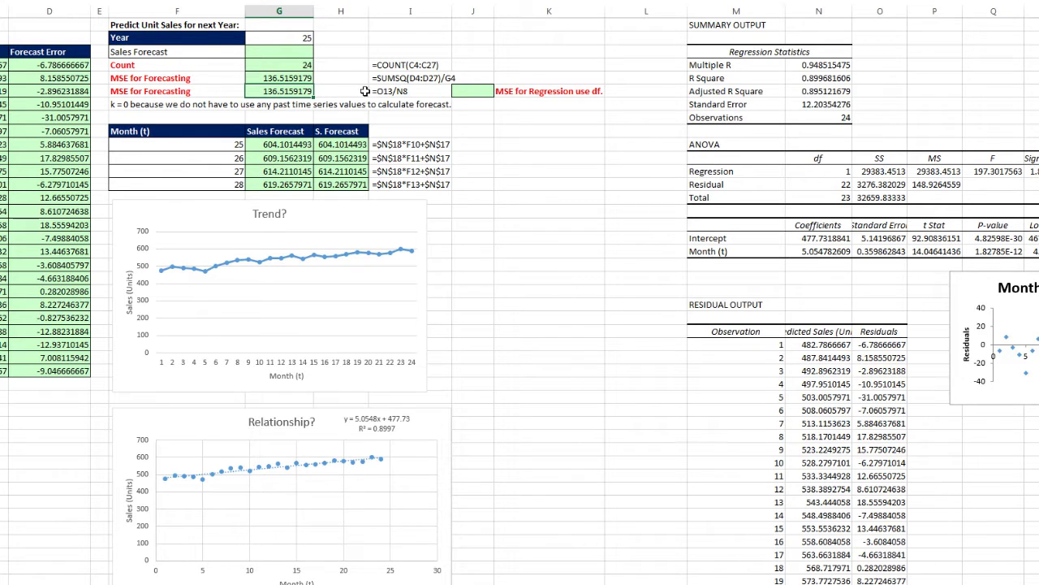
# Calculate the MSE for Regression in J6 as =O13/N13 and compare it with the ANOVA residual MS and the forecasting MSE.
pyautogui.click(481, 91)
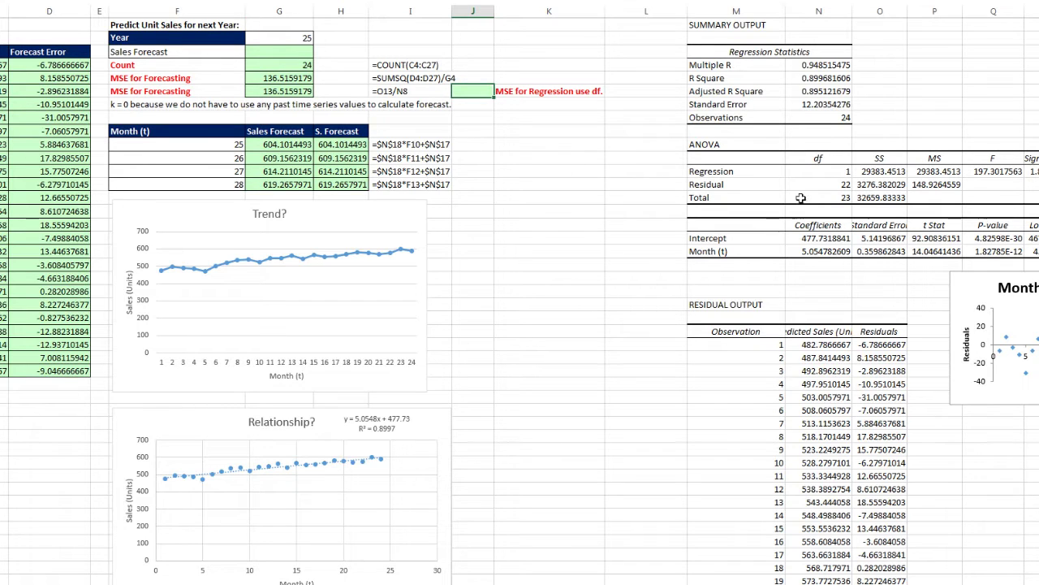
pyautogui.write('=')
pyautogui.click(885, 183)
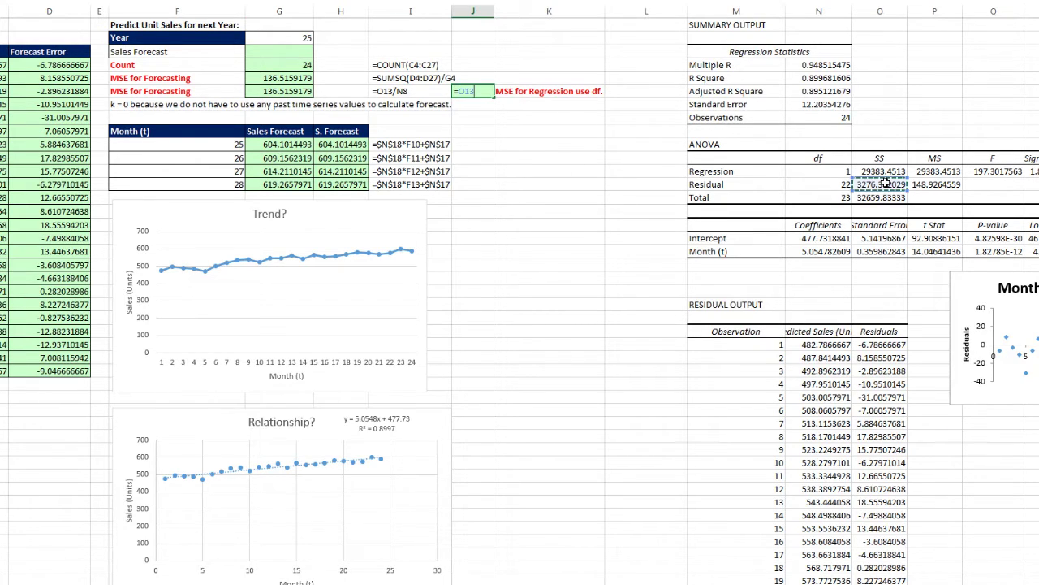
pyautogui.write('/')
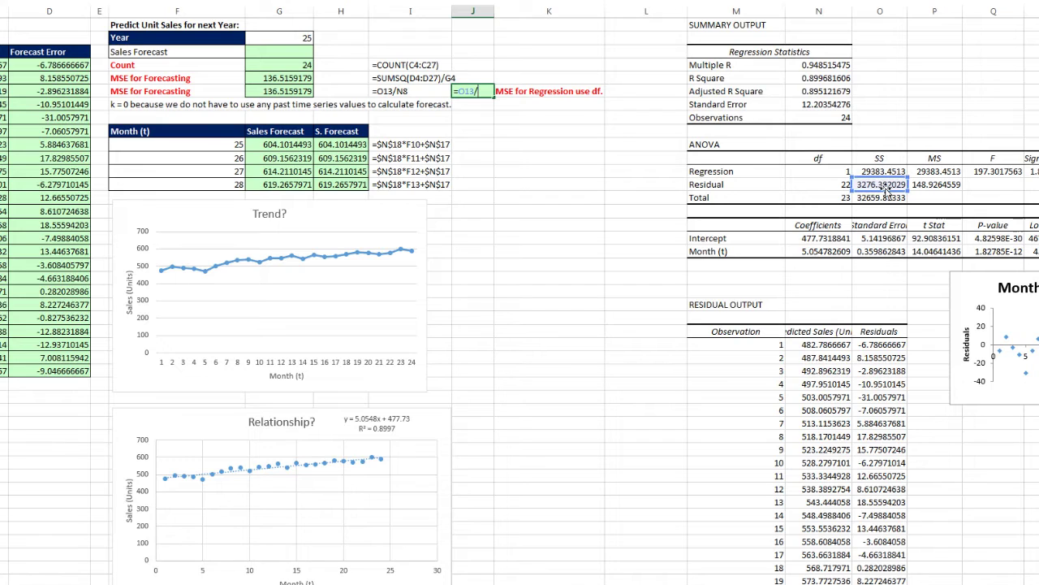
pyautogui.click(834, 185)
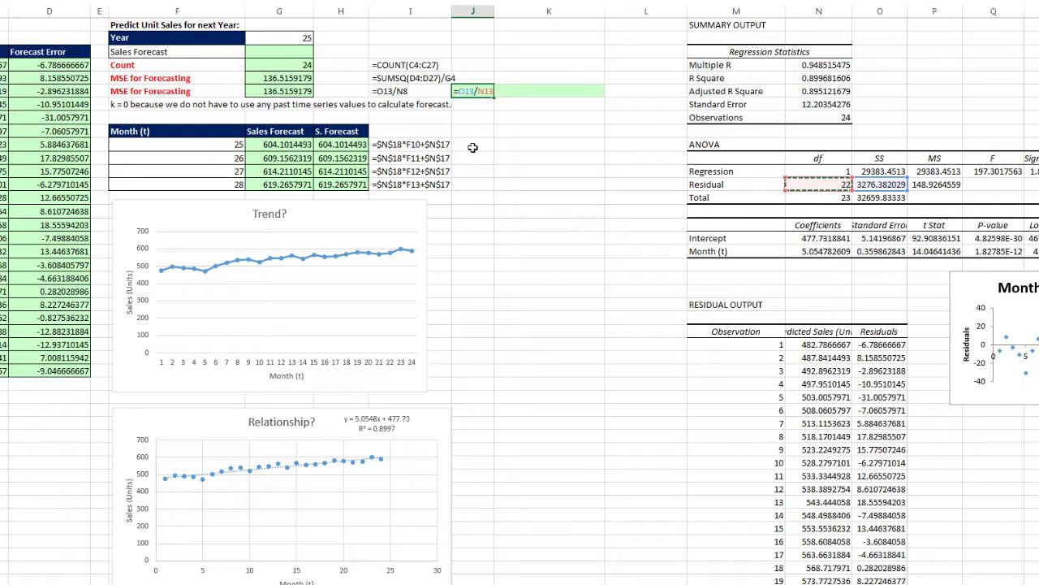
pyautogui.hotkey('ctrl', 'Return')
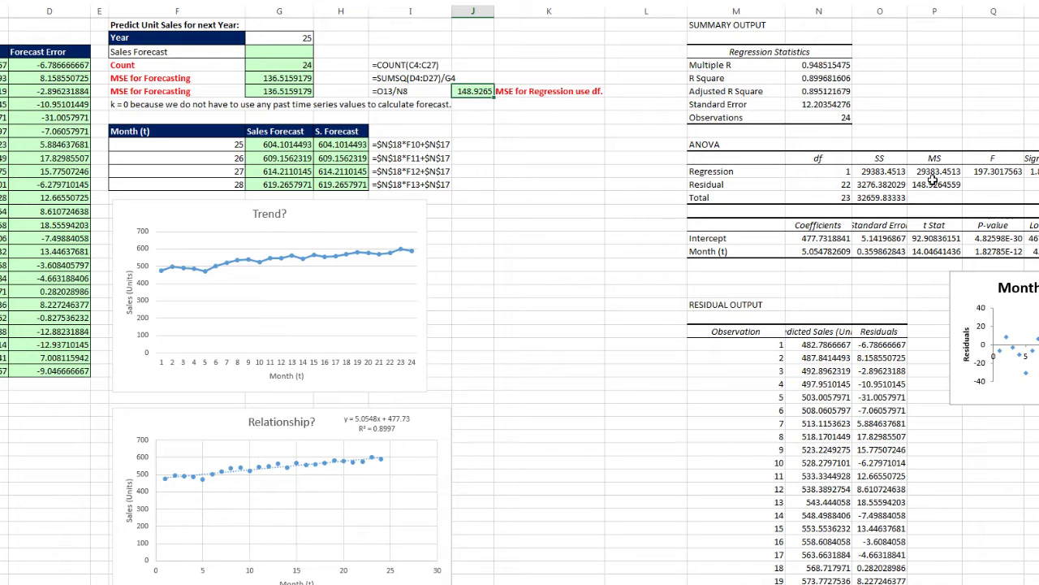
pyautogui.click(933, 181)
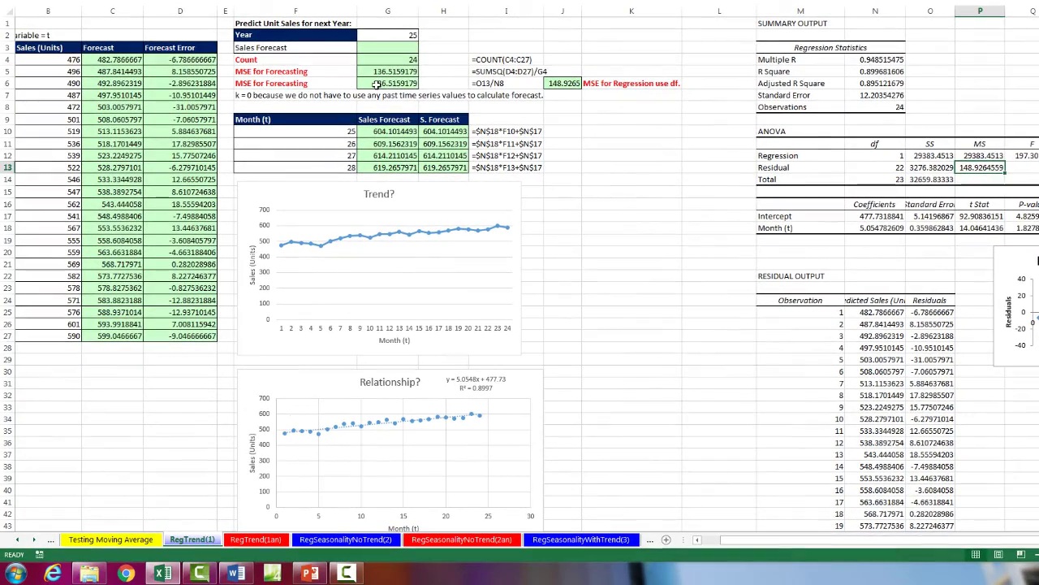
pyautogui.click(326, 88)
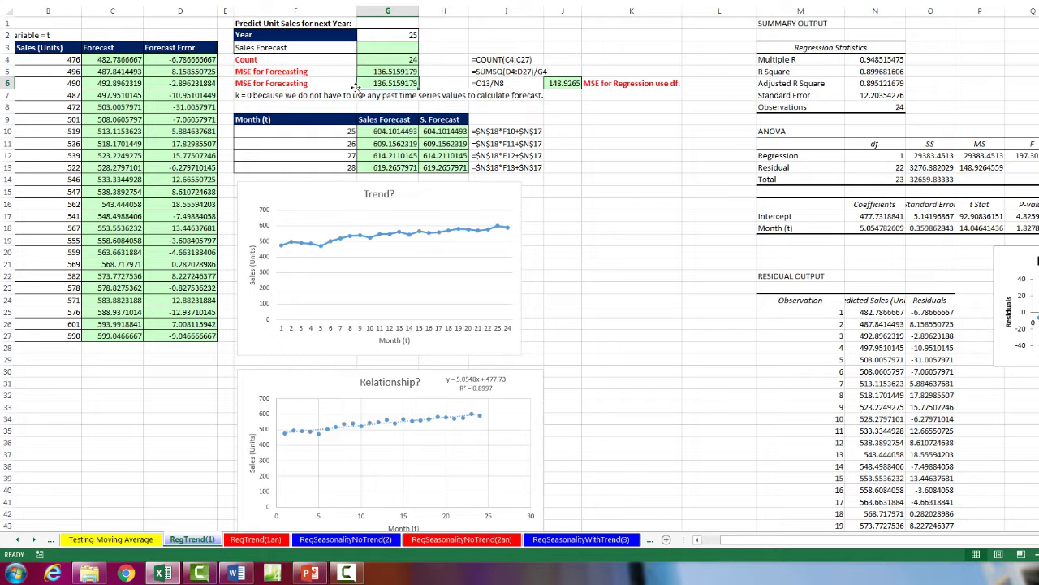
# Go to the RegSeasonalityNoTrend(2) sheet and inspect the Q4 points of each year in the Seasonal Pattern? chart.
pyautogui.moveTo(763, 542); pyautogui.dragTo(693, 546)
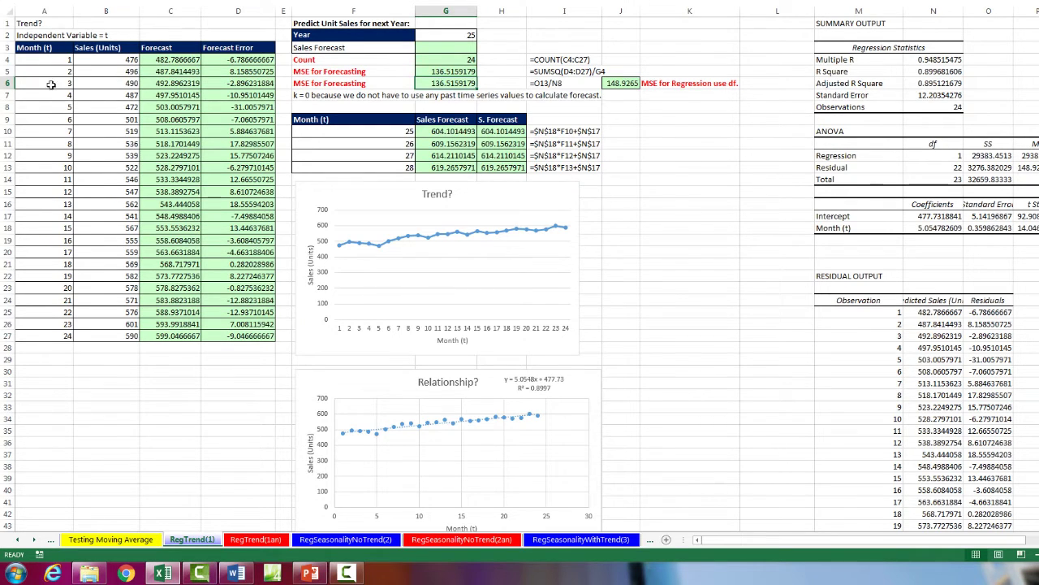
pyautogui.click(345, 539)
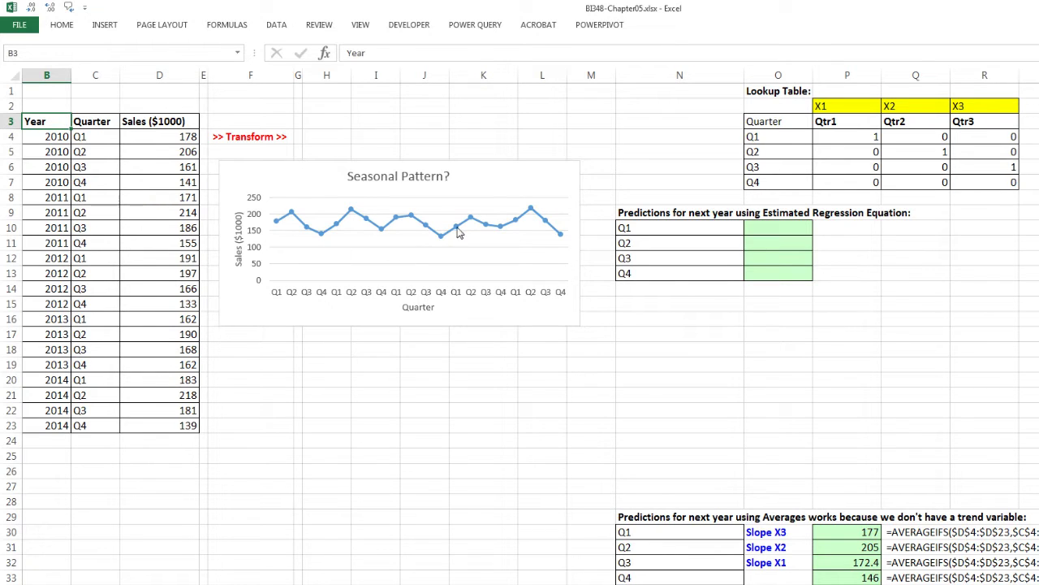
pyautogui.moveTo(322, 240)
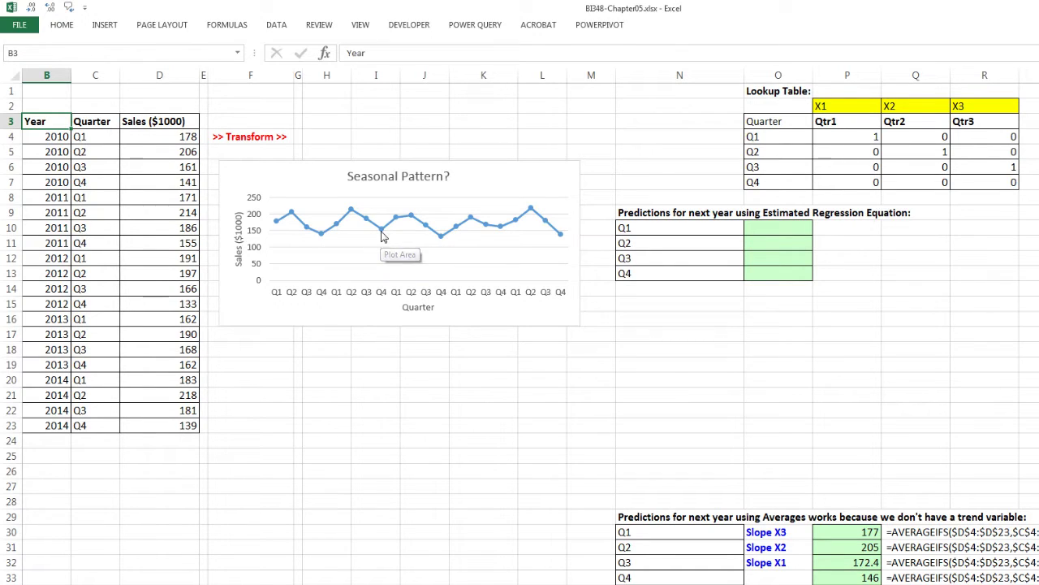
pyautogui.moveTo(382, 236)
pyautogui.moveTo(441, 239)
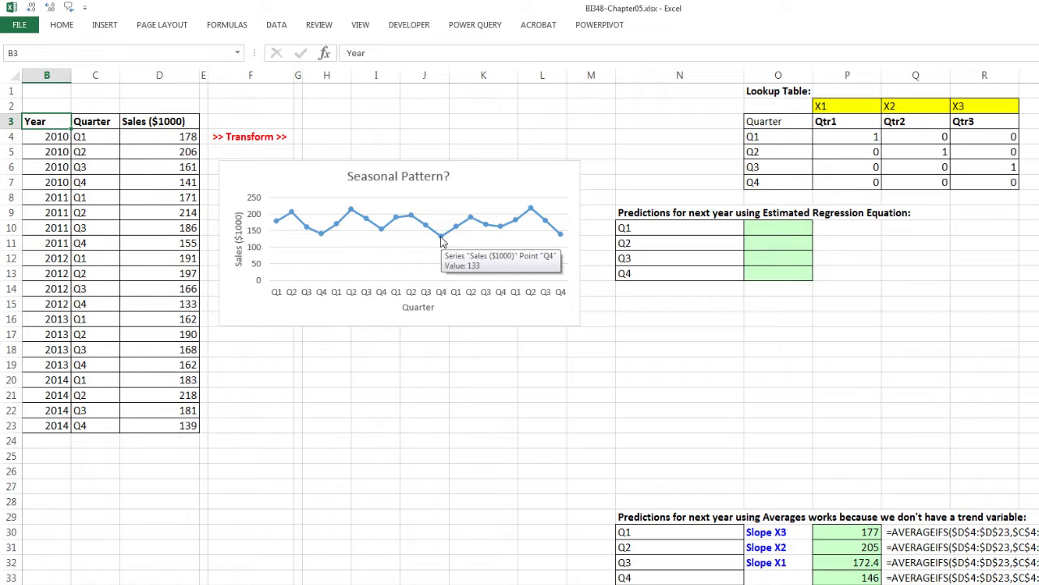
pyautogui.moveTo(502, 232)
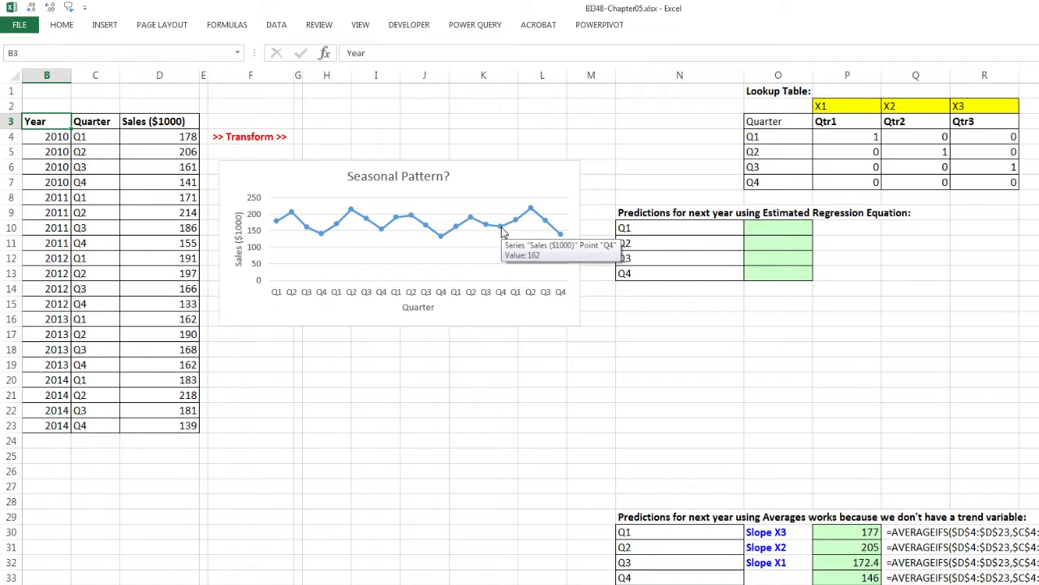
pyautogui.moveTo(557, 236)
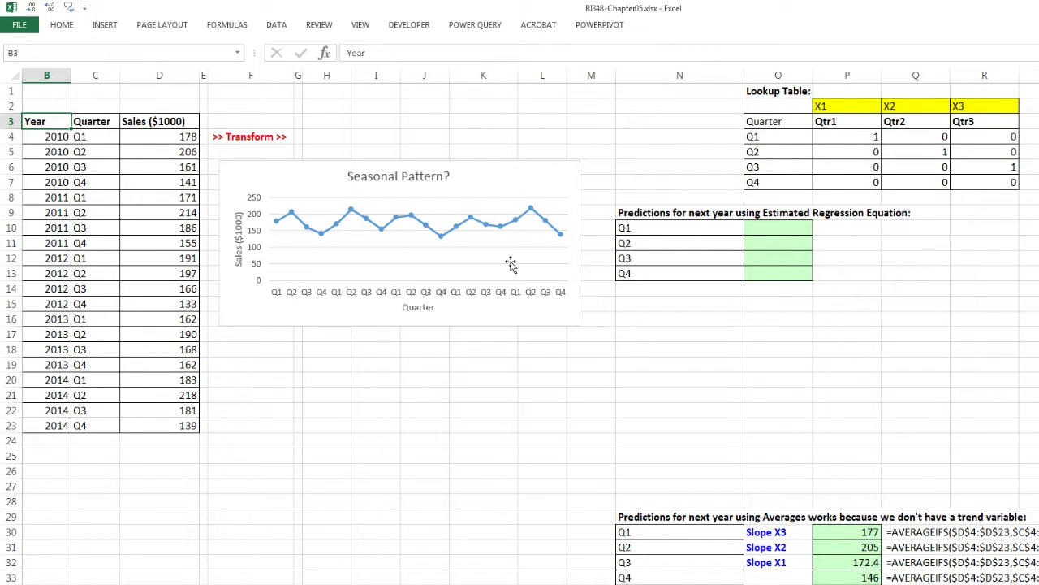
# Move the Seasonal Pattern? chart below the quarterly sales table, with its upper edge around row 26.
pyautogui.click(423, 162)
pyautogui.moveTo(423, 163); pyautogui.dragTo(224, 287)
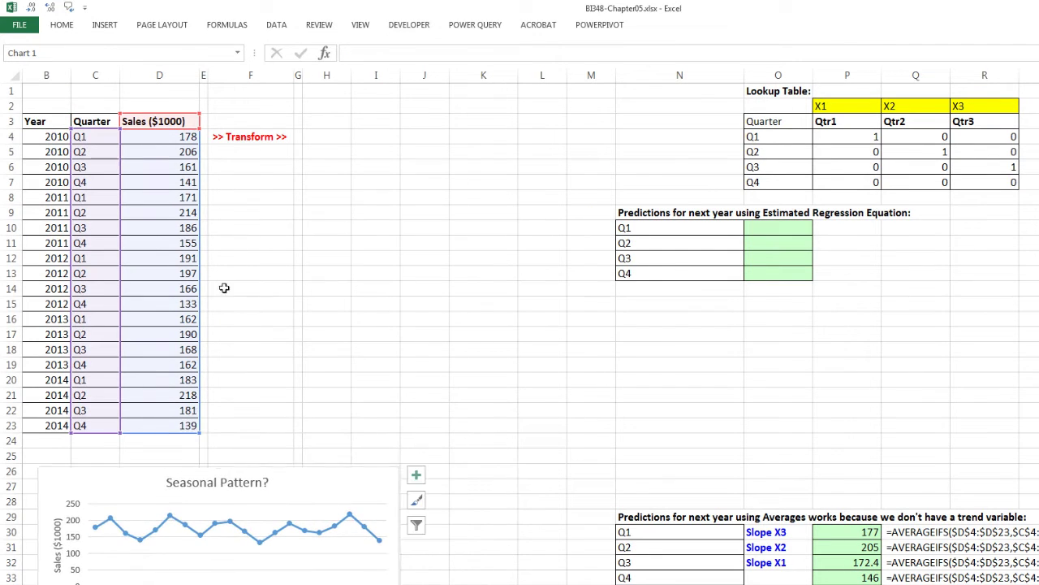
# Copy the Sales ($1000) column with its header from D3:D23 to the range starting at K3.
pyautogui.click(91, 121)
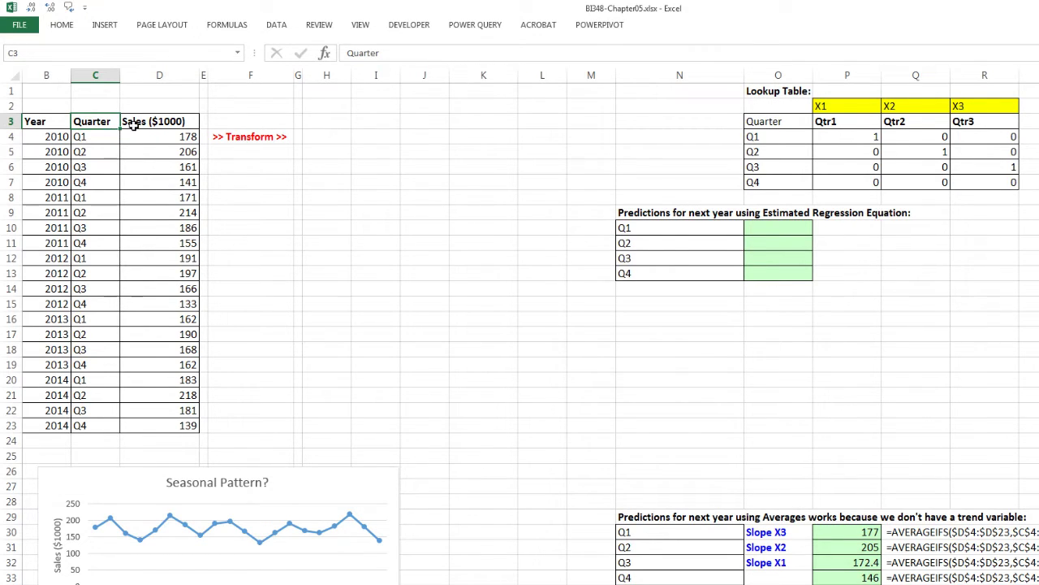
pyautogui.moveTo(140, 121); pyautogui.dragTo(146, 425)
pyautogui.hotkey('ctrl', 'c')
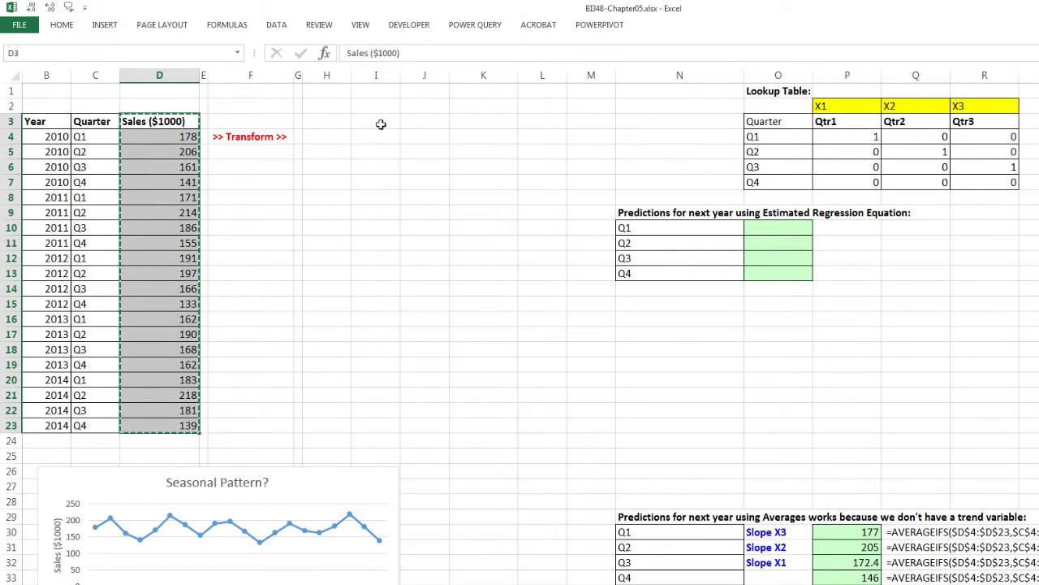
pyautogui.click(487, 121)
pyautogui.hotkey('ctrl', 'v')
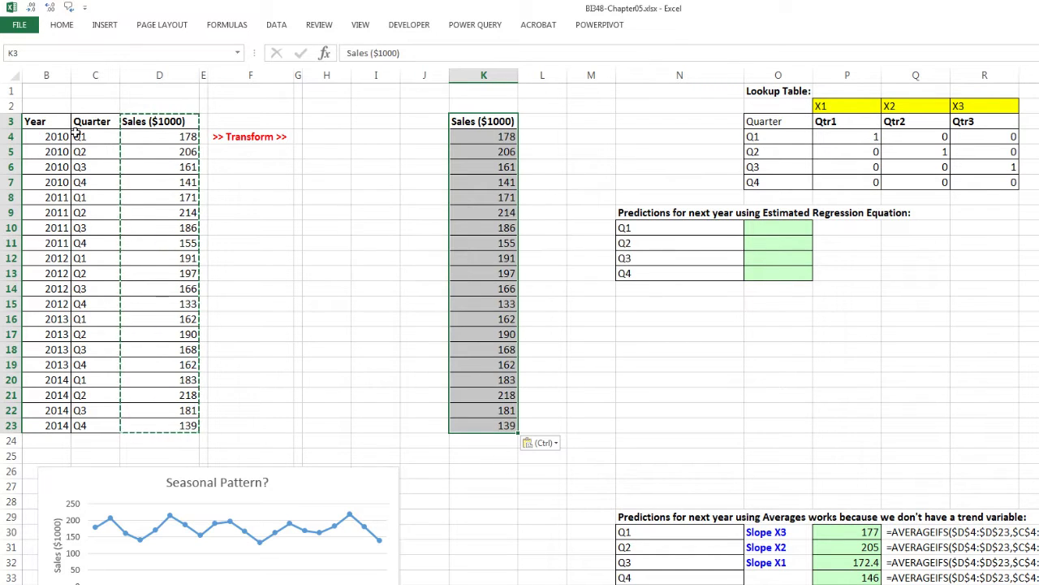
# Enter the dummy variable headers Qrt1, Qrt2 and Qrt3 in H3:J3 and make them bold.
pyautogui.moveTo(83, 136); pyautogui.dragTo(91, 183)
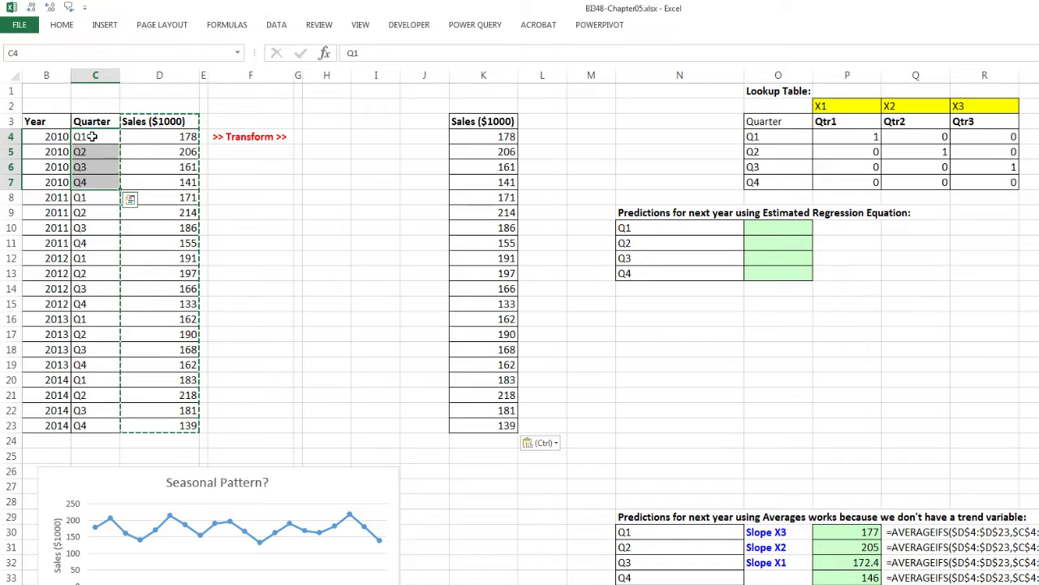
pyautogui.moveTo(92, 137); pyautogui.dragTo(97, 180)
pyautogui.click(335, 124)
pyautogui.write('Qrt1')
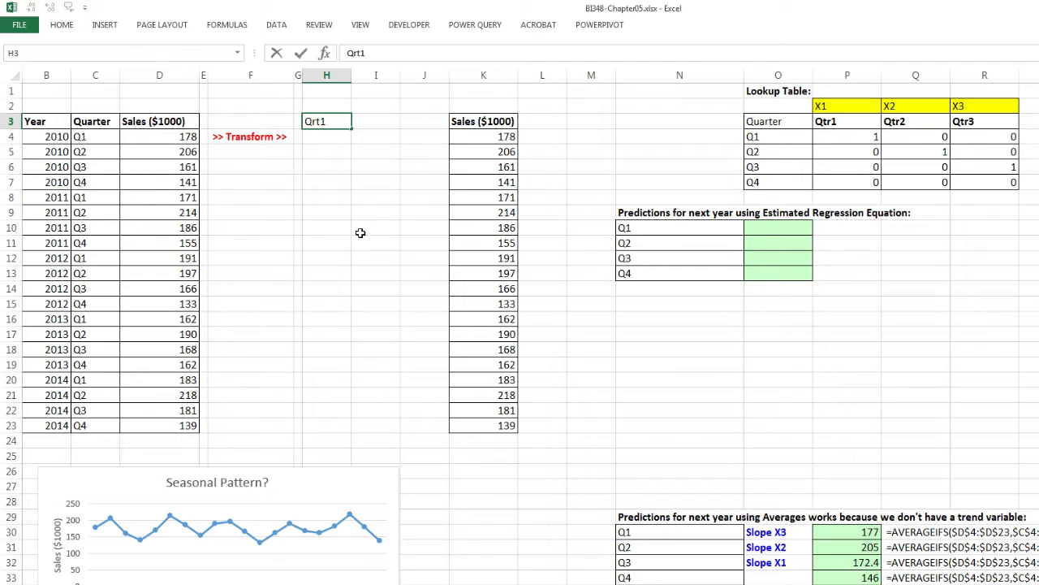
pyautogui.hotkey('ctrl', 'Return')
pyautogui.moveTo(351, 129); pyautogui.dragTo(445, 128)
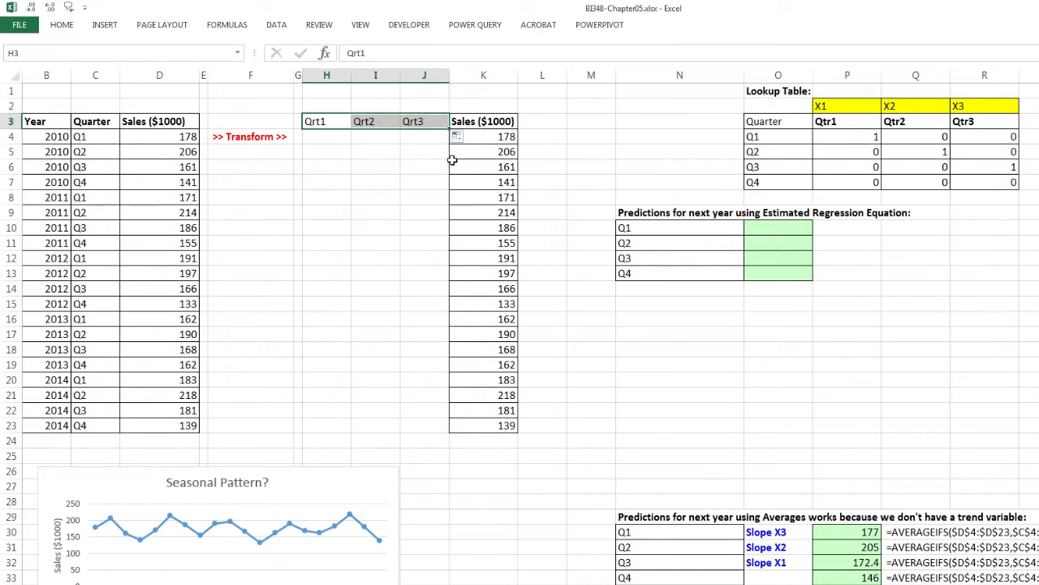
pyautogui.hotkey('ctrl', 'b')
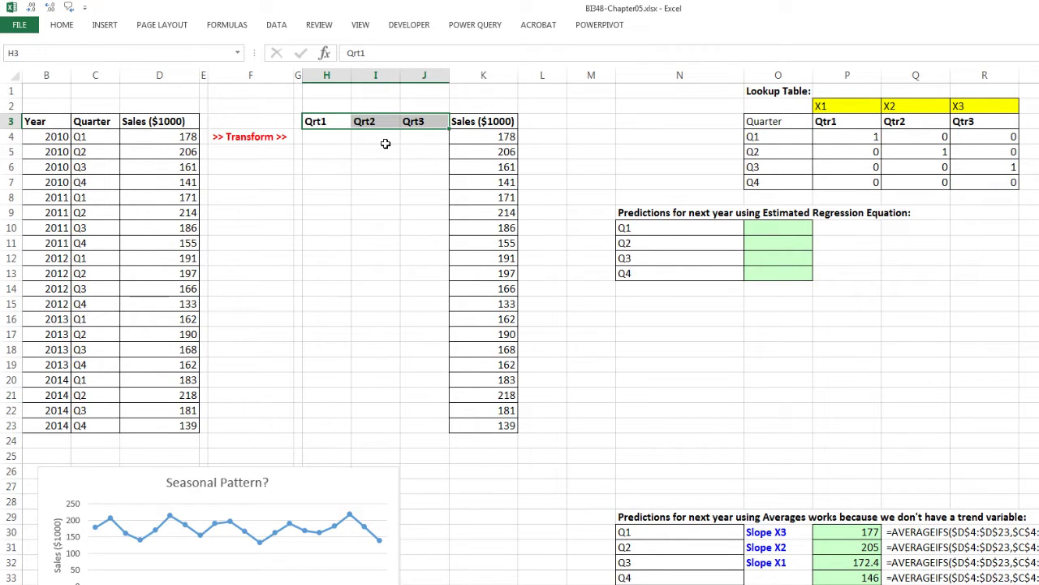
# Examine how the 2010 quarters in column C correspond to the three dummy variable columns Qrt1 to Qrt3.
pyautogui.click(84, 186)
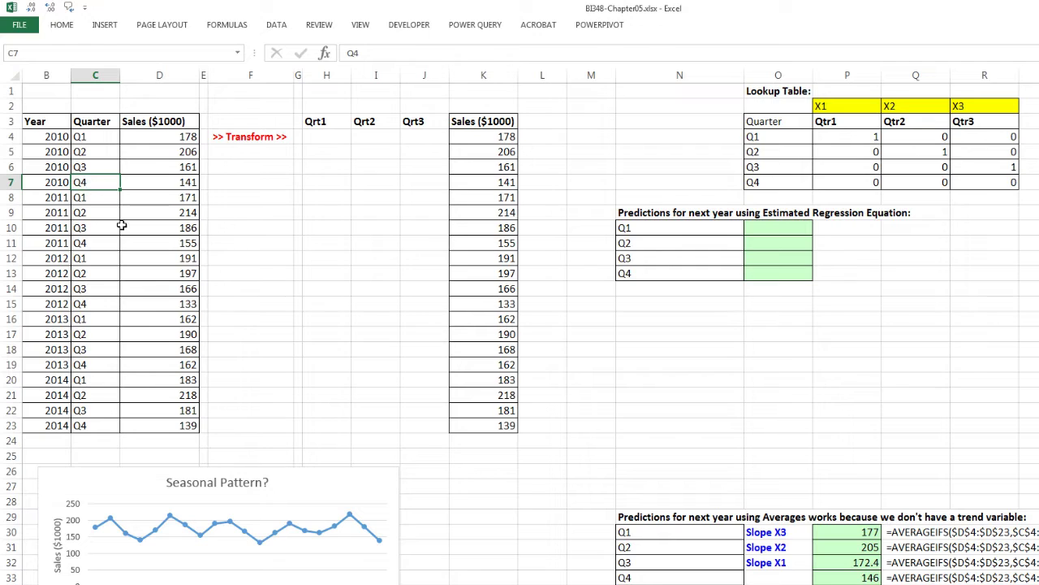
pyautogui.moveTo(342, 119); pyautogui.dragTo(411, 121)
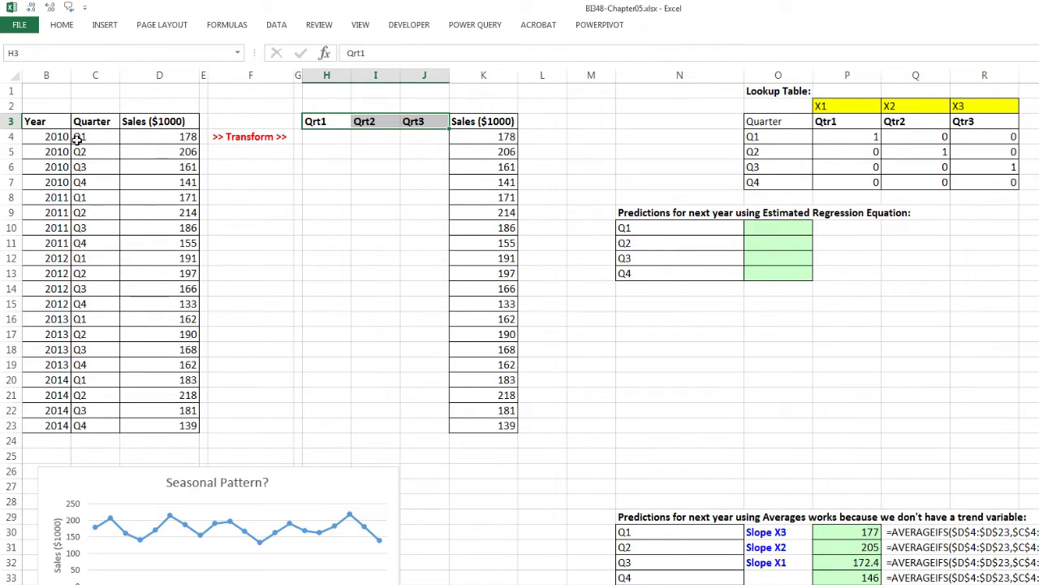
pyautogui.moveTo(54, 136); pyautogui.dragTo(167, 139)
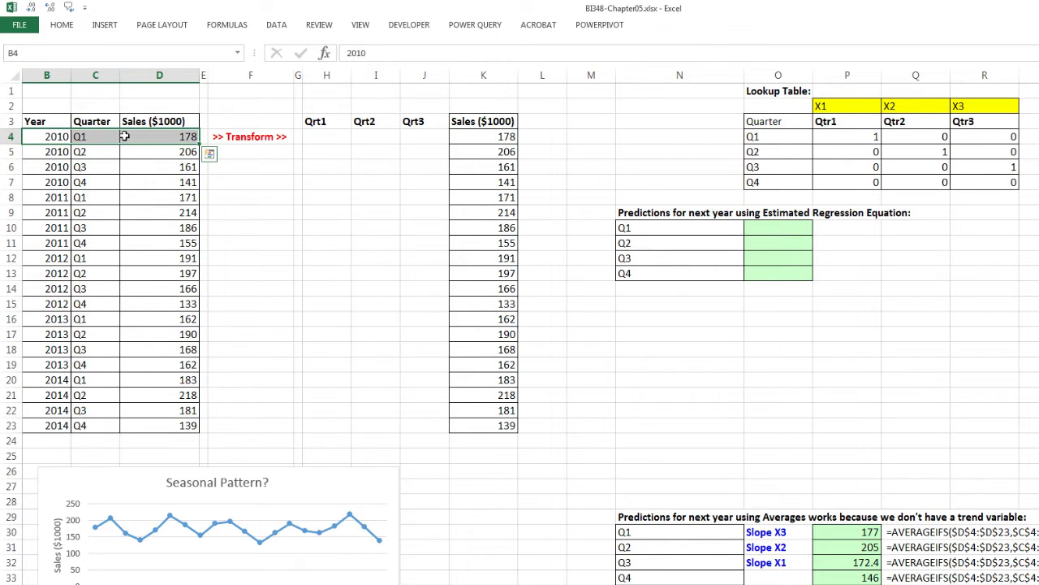
pyautogui.moveTo(372, 114); pyautogui.dragTo(423, 169)
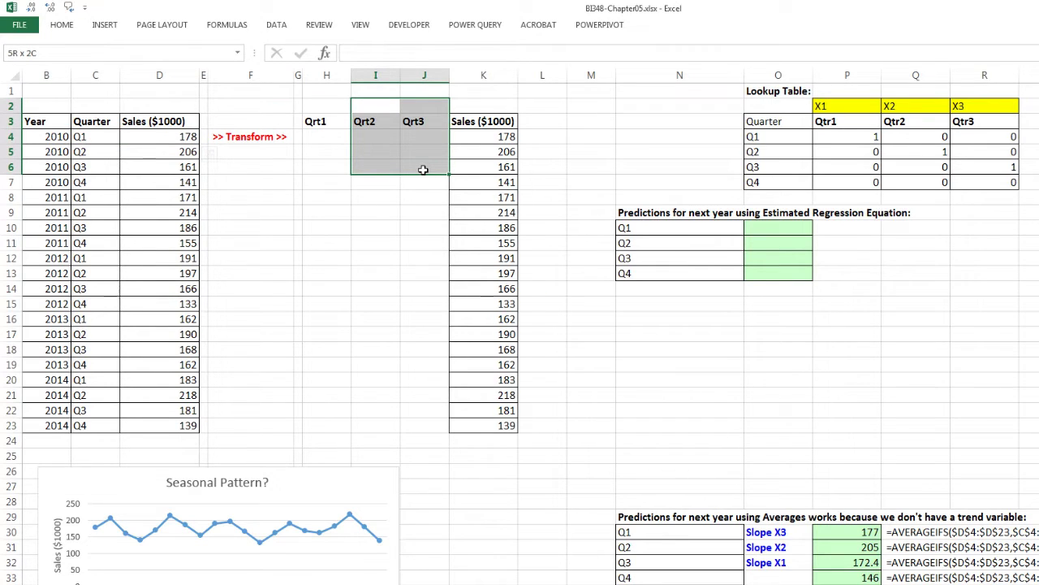
pyautogui.click(108, 152)
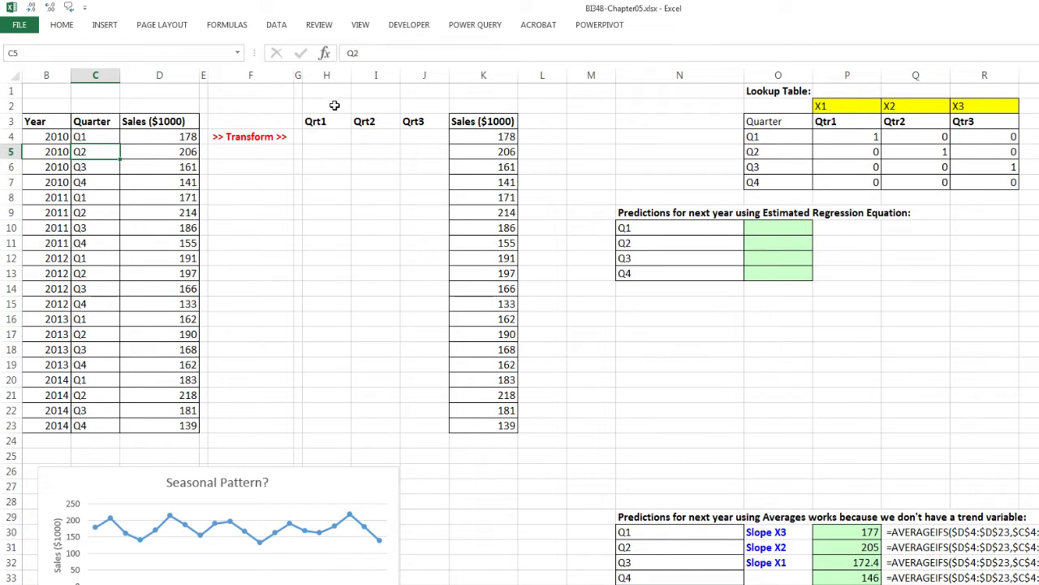
pyautogui.moveTo(332, 104); pyautogui.dragTo(329, 168)
pyautogui.moveTo(419, 104); pyautogui.dragTo(424, 167)
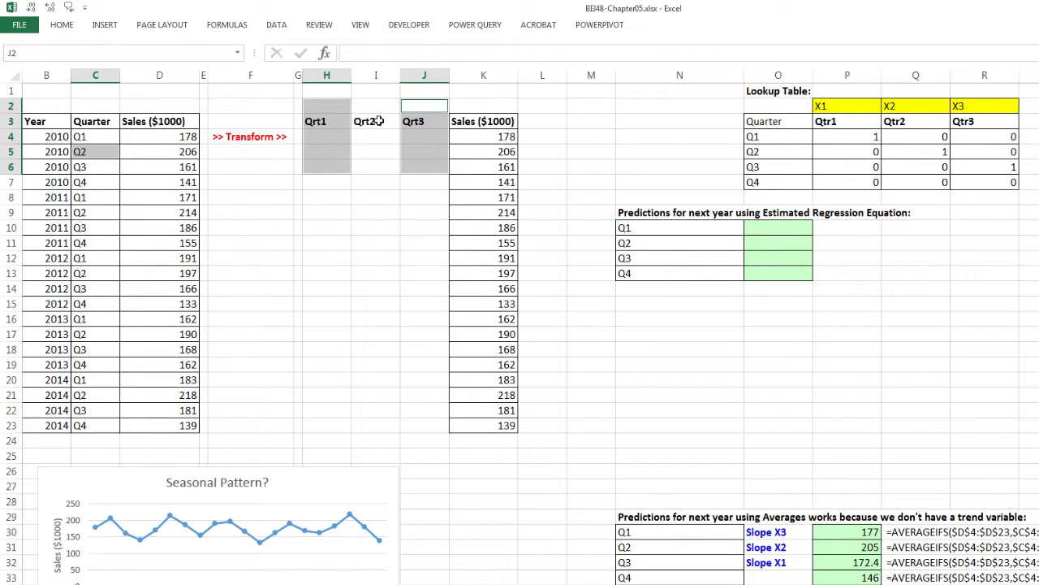
pyautogui.click(434, 123)
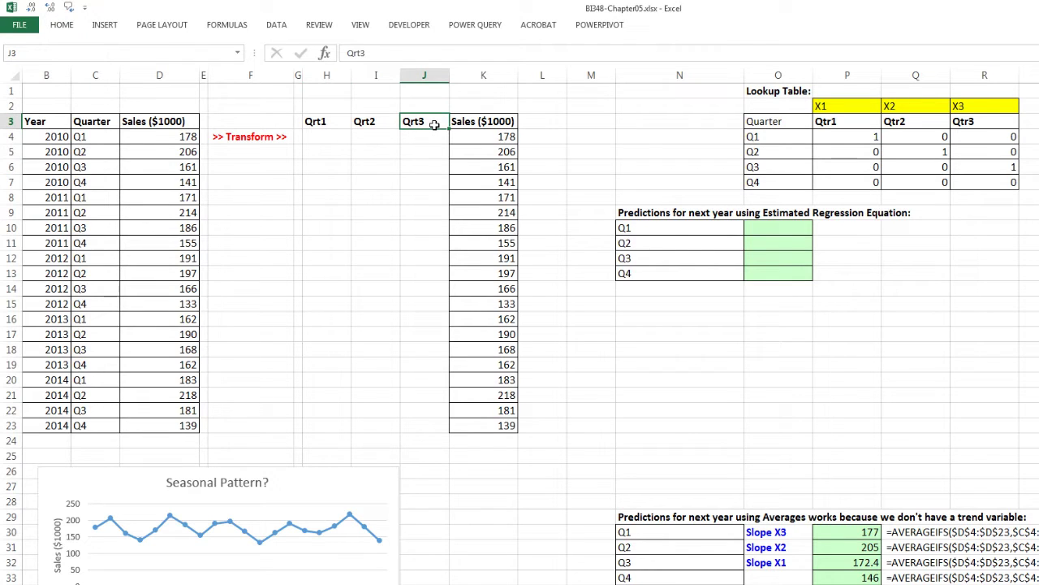
pyautogui.click(93, 165)
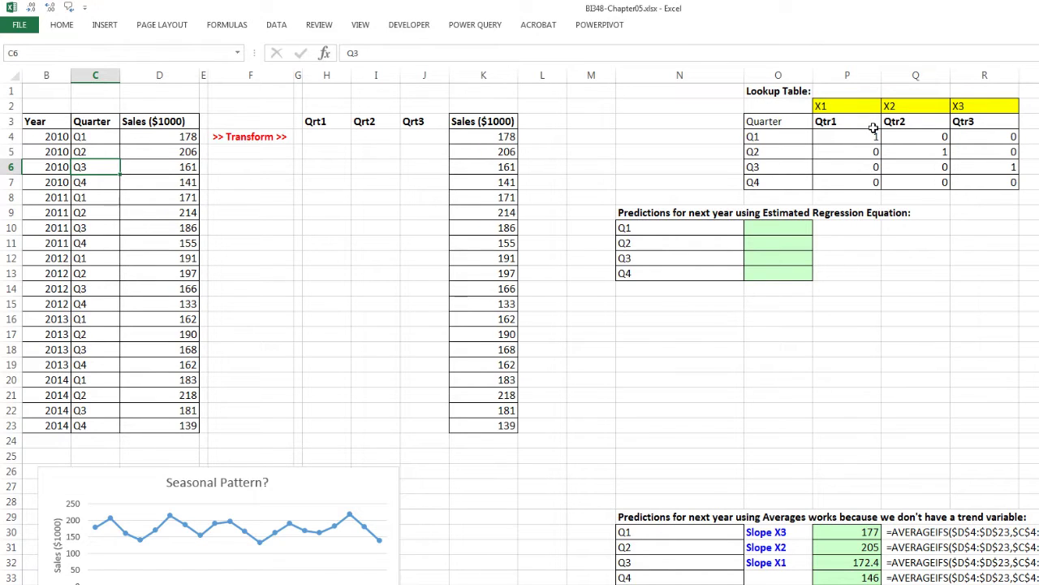
# Examine the lookup table's 0/1 codes under Qtr1, Qtr2 and Qtr3 for each of the four quarters.
pyautogui.click(847, 123)
pyautogui.click(901, 124)
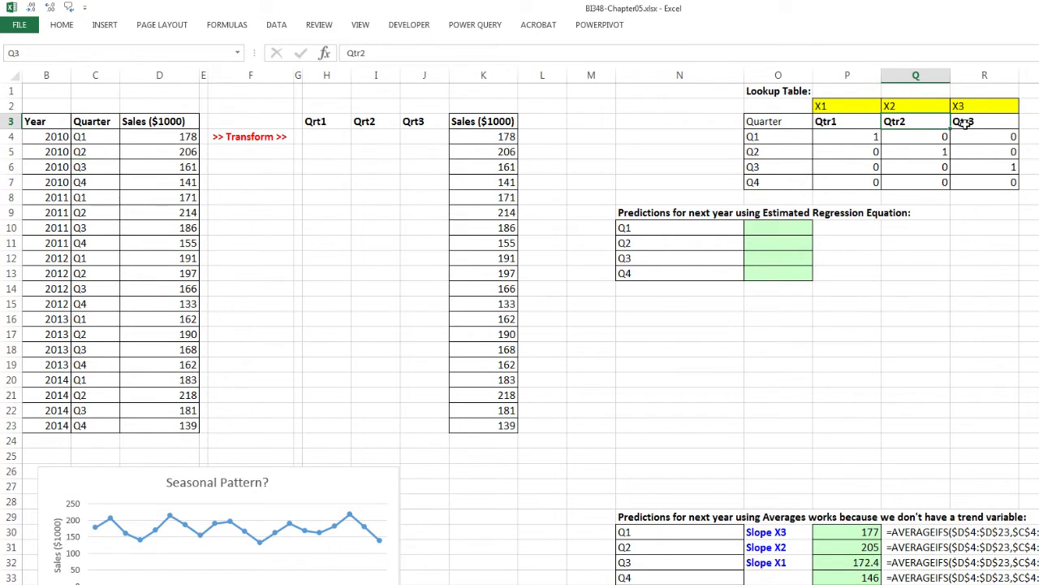
pyautogui.click(964, 121)
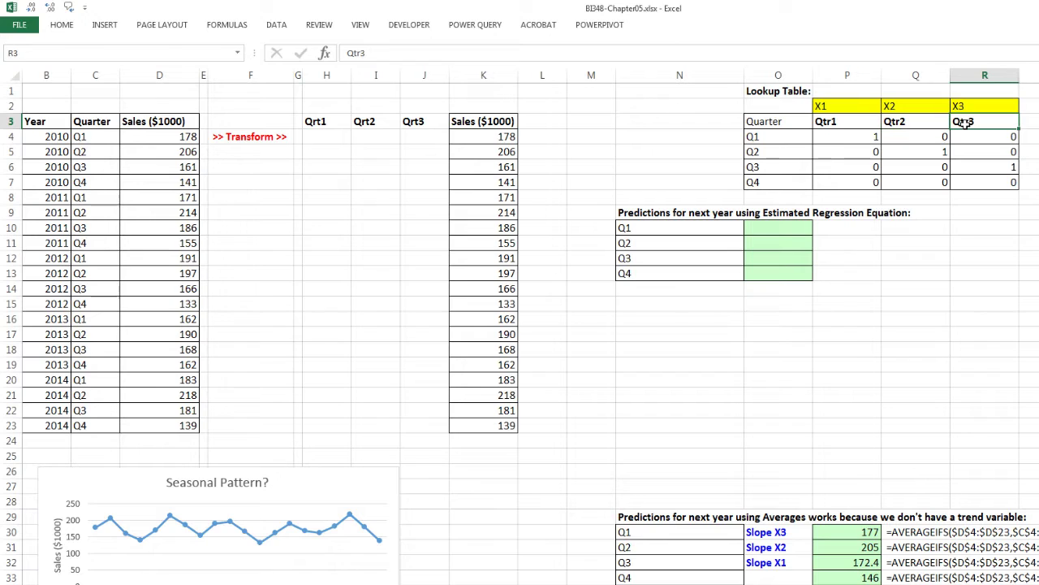
pyautogui.click(792, 139)
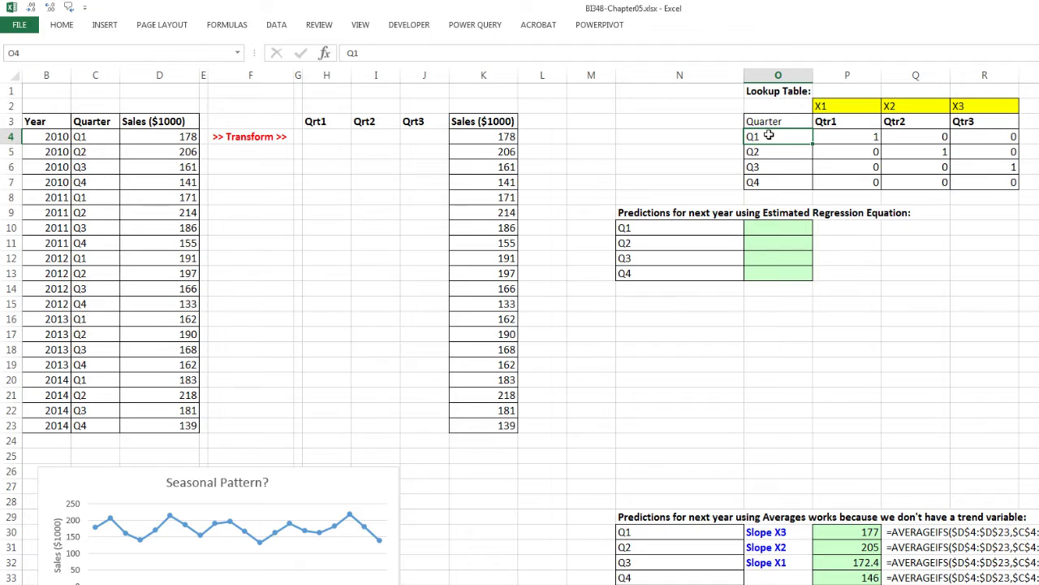
pyautogui.click(843, 143)
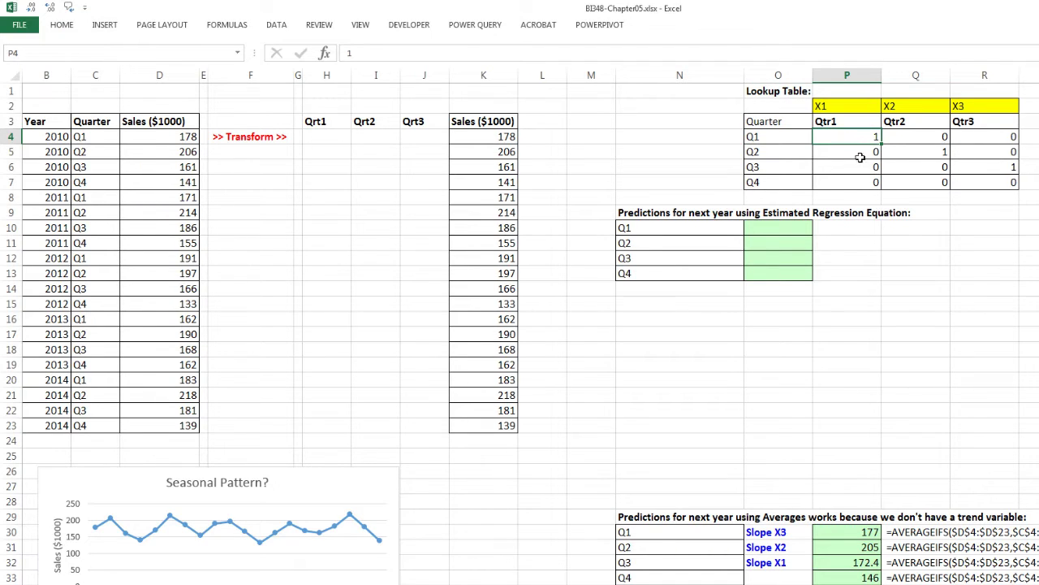
pyautogui.click(916, 135)
pyautogui.click(980, 137)
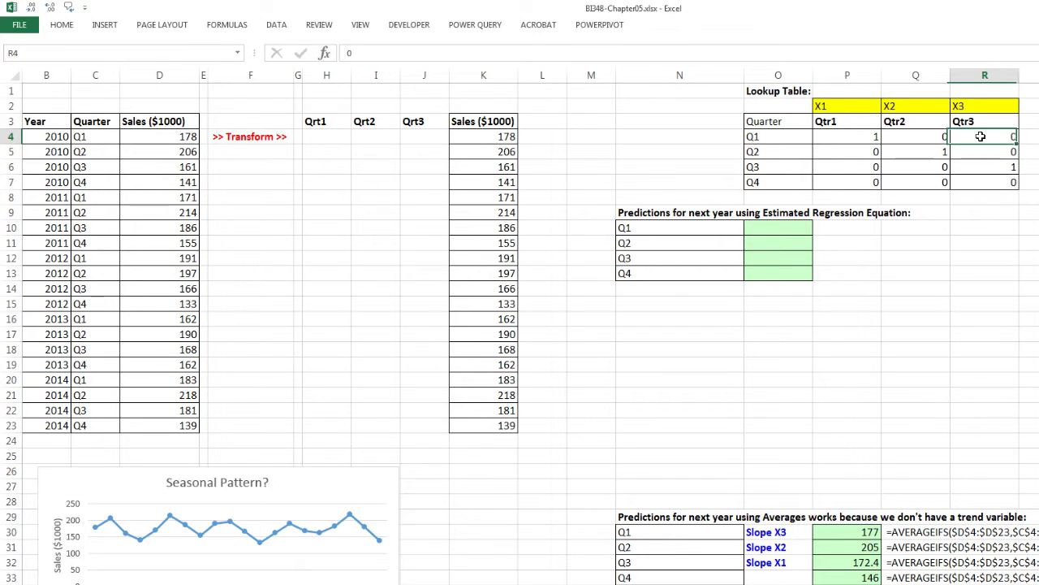
pyautogui.click(844, 153)
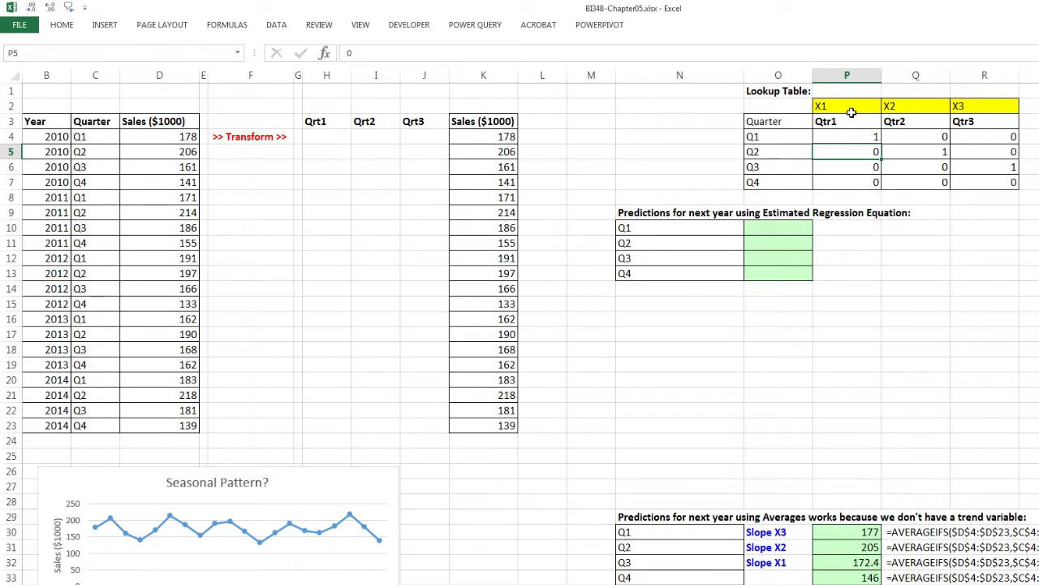
pyautogui.click(905, 151)
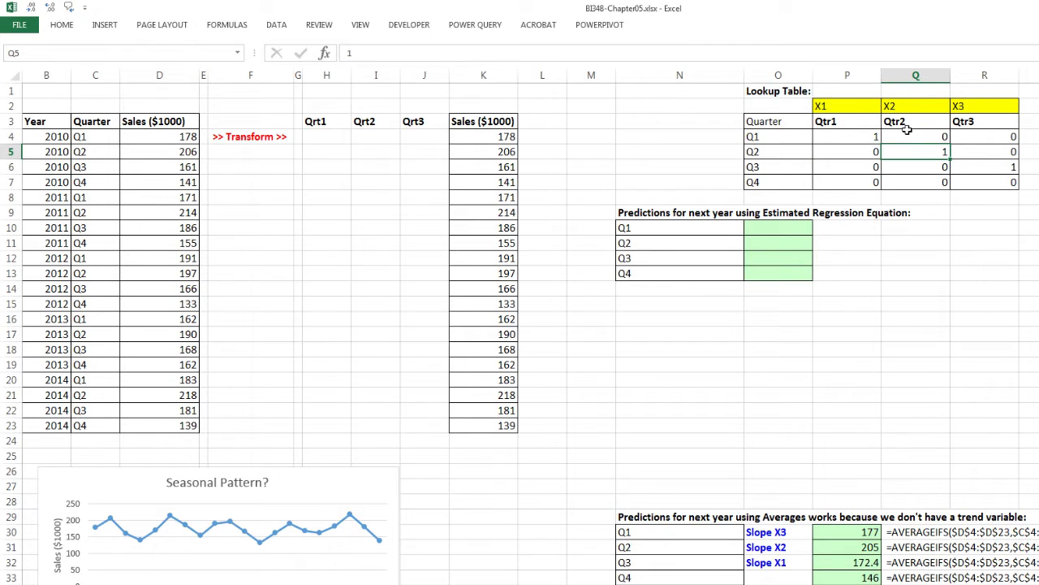
pyautogui.click(965, 154)
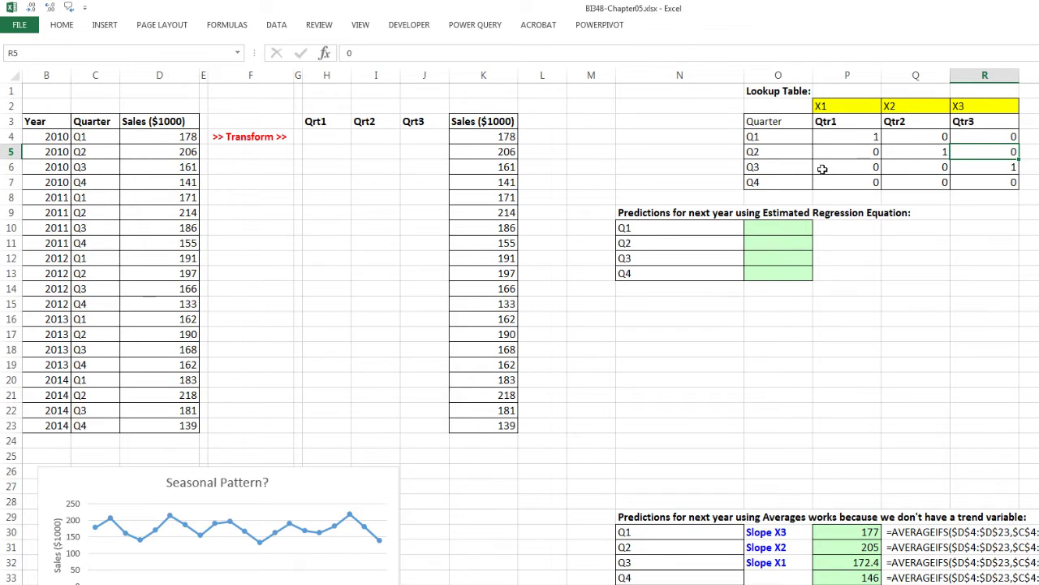
pyautogui.click(972, 169)
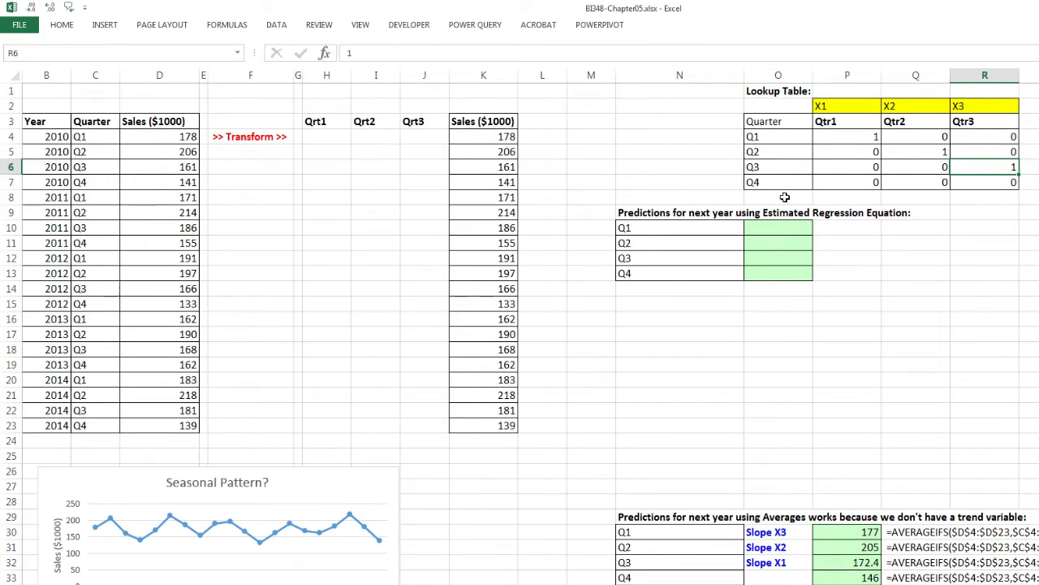
pyautogui.moveTo(848, 186); pyautogui.dragTo(967, 189)
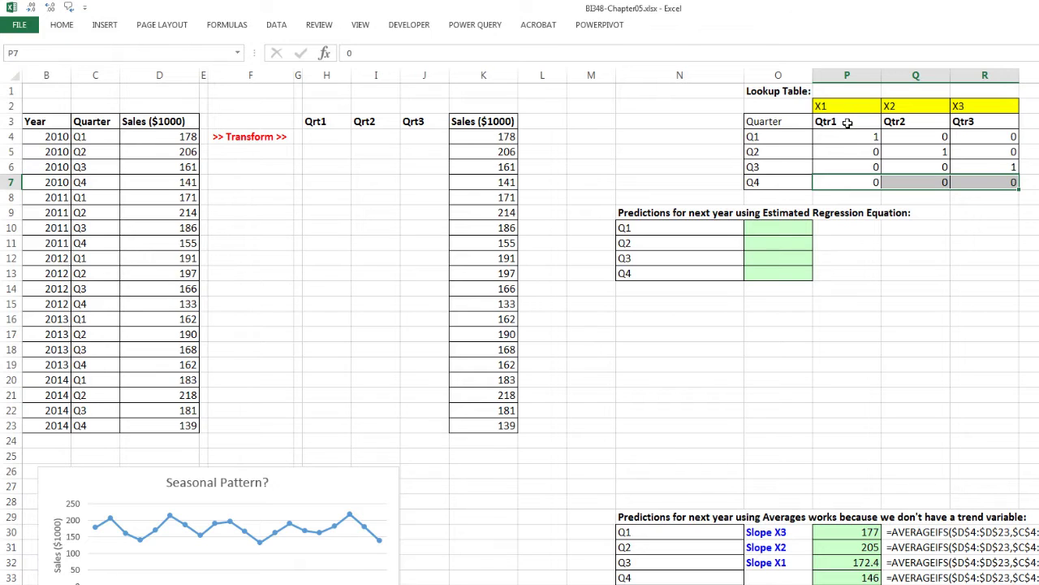
pyautogui.moveTo(861, 138); pyautogui.dragTo(981, 141)
pyautogui.moveTo(852, 153); pyautogui.dragTo(973, 148)
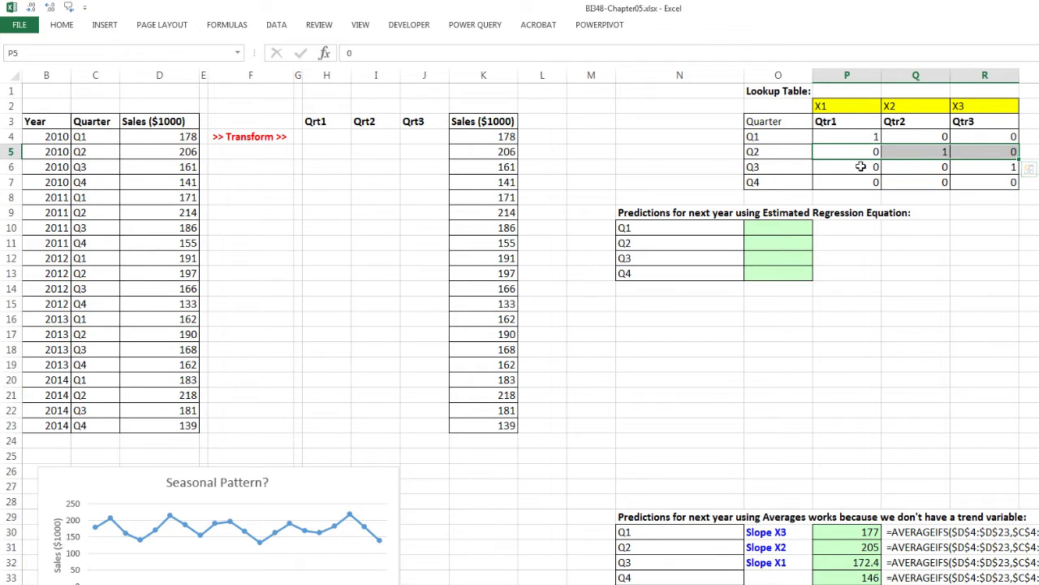
pyautogui.moveTo(856, 167); pyautogui.dragTo(975, 184)
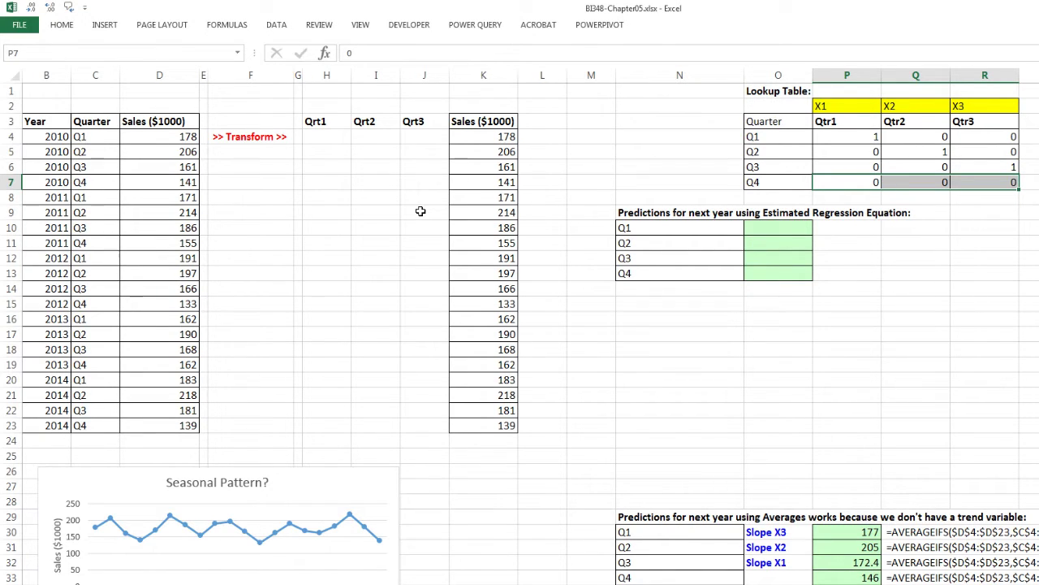
# Start a VLOOKUP formula in H4 with the first quarter cell as lookup value, locking only its column as $C4.
pyautogui.click(337, 138)
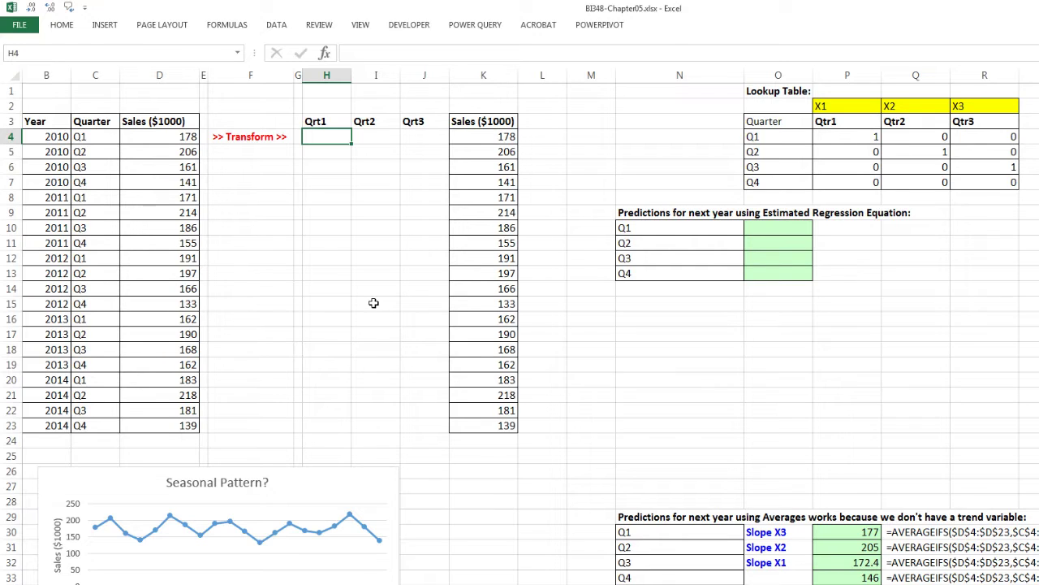
pyautogui.write('=')
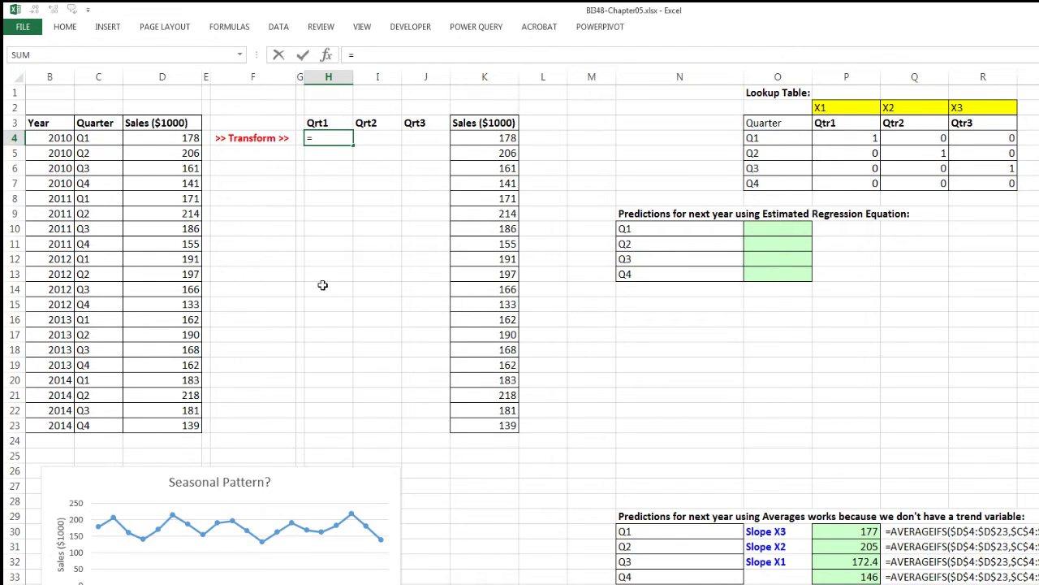
pyautogui.write('vl')
pyautogui.press('Tab')
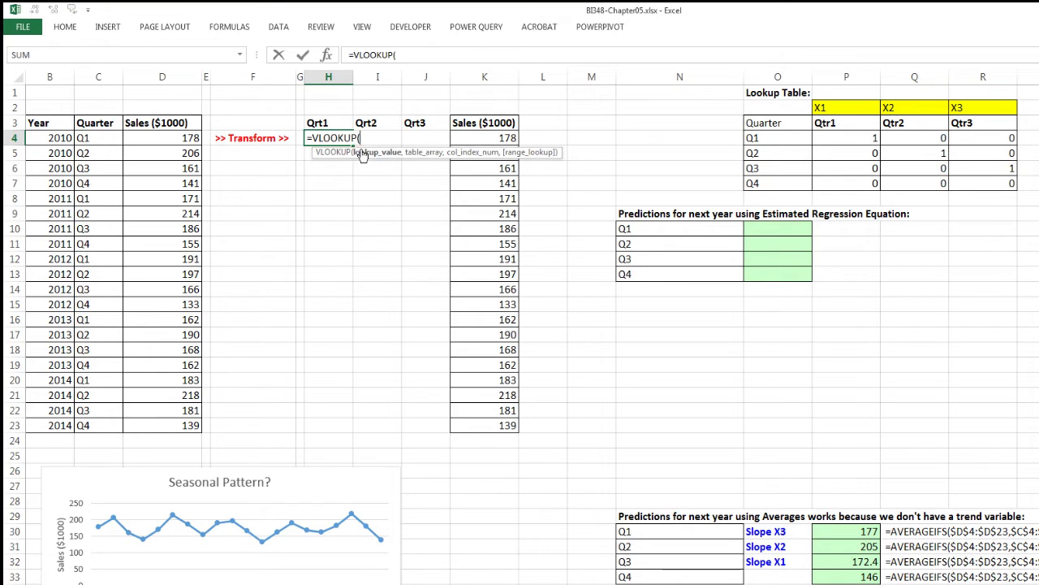
pyautogui.click(110, 135)
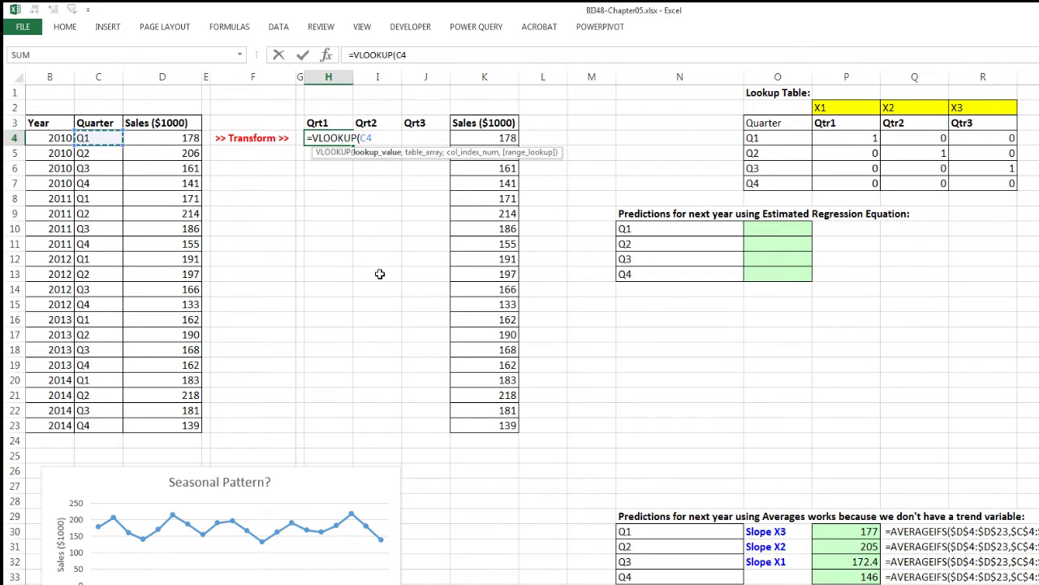
pyautogui.press('F4')
pyautogui.press('F4')
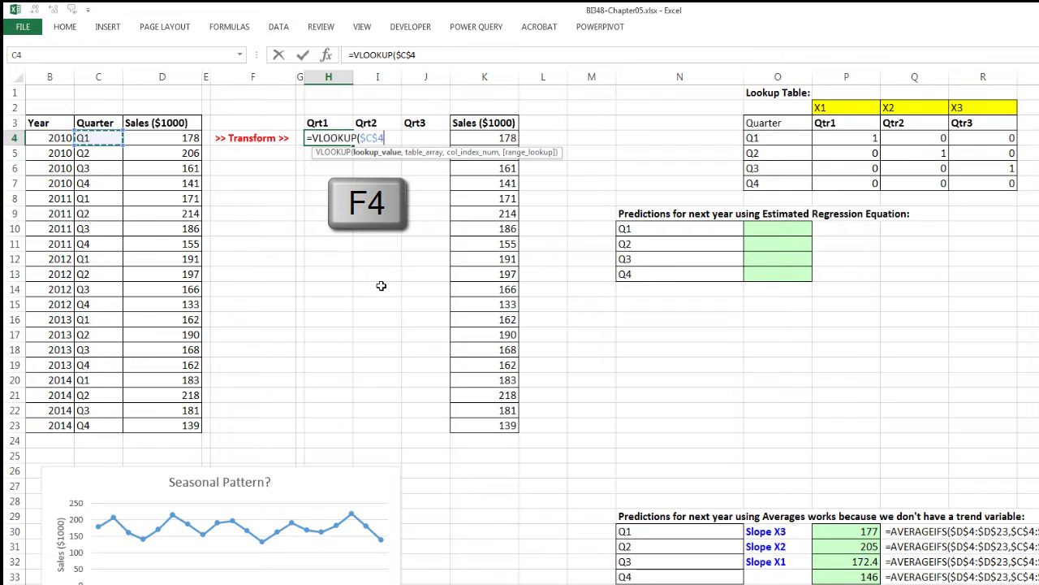
pyautogui.press('F4')
pyautogui.press('F4')
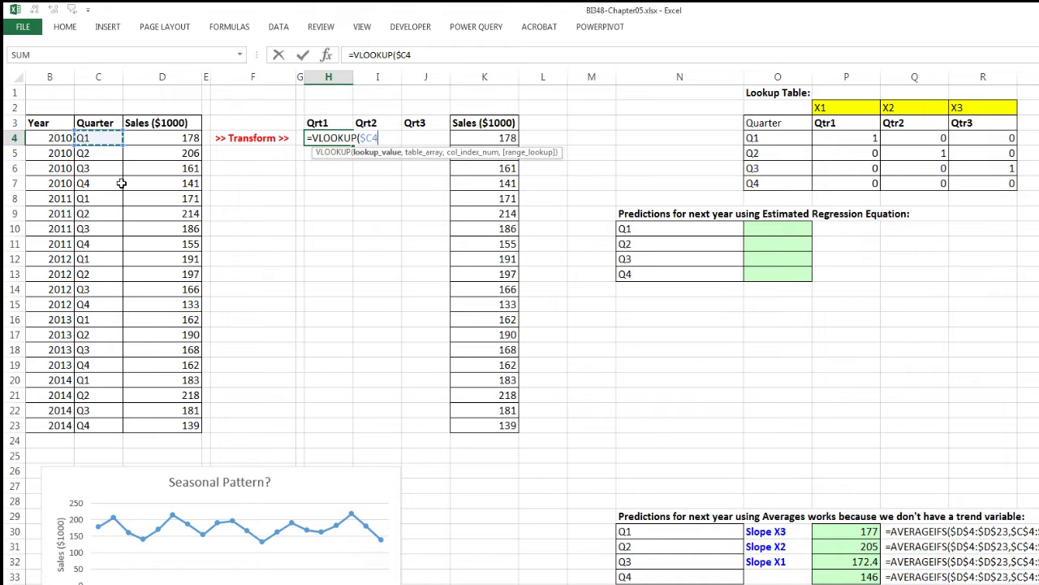
pyautogui.write(',')
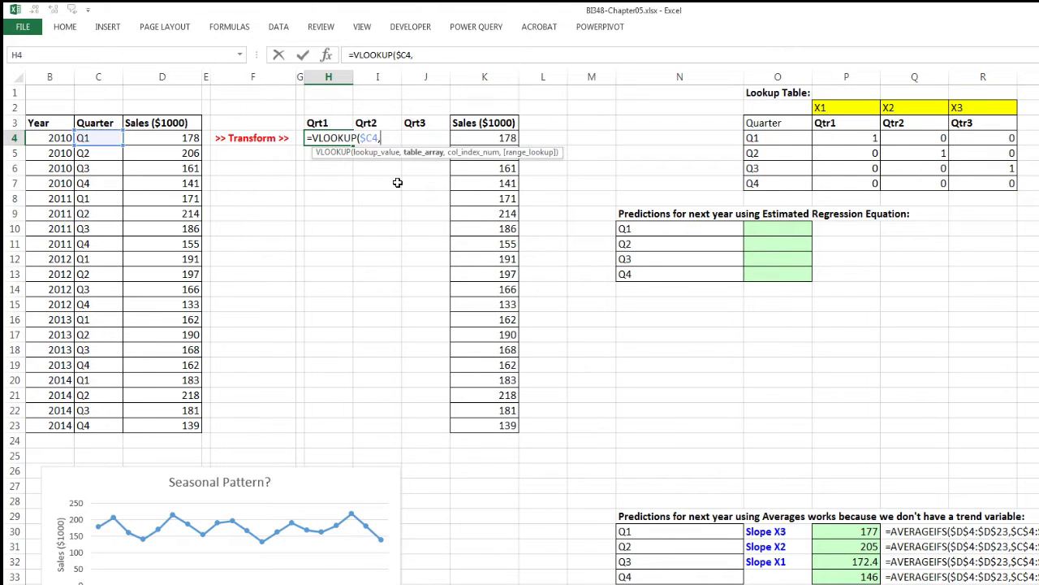
# Give the VLOOKUP the lookup table's body as table array, with the absolute range $O$4:$R$7.
pyautogui.moveTo(764, 138); pyautogui.dragTo(991, 185)
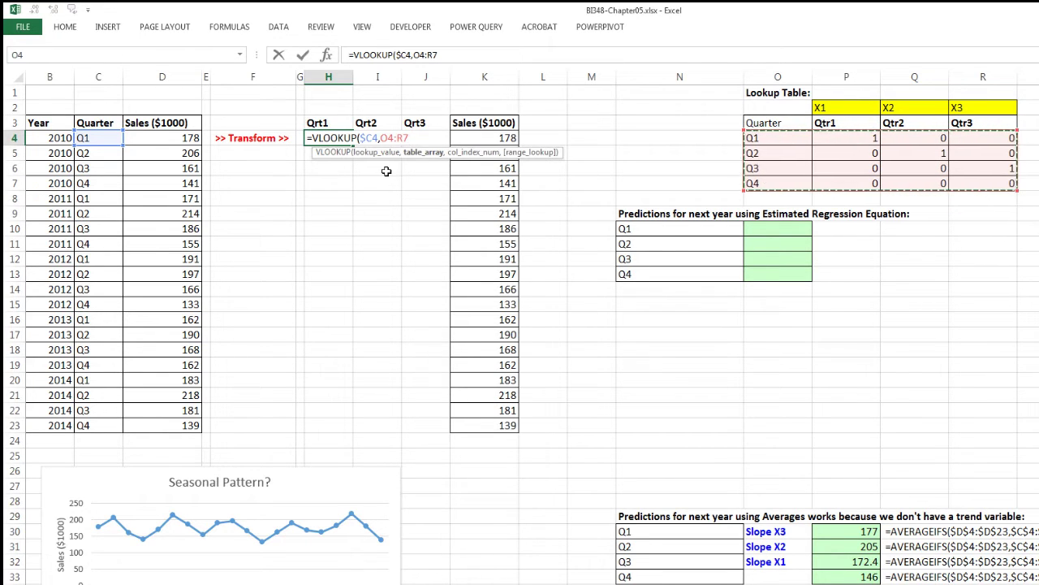
pyautogui.press('F4')
pyautogui.write(',')
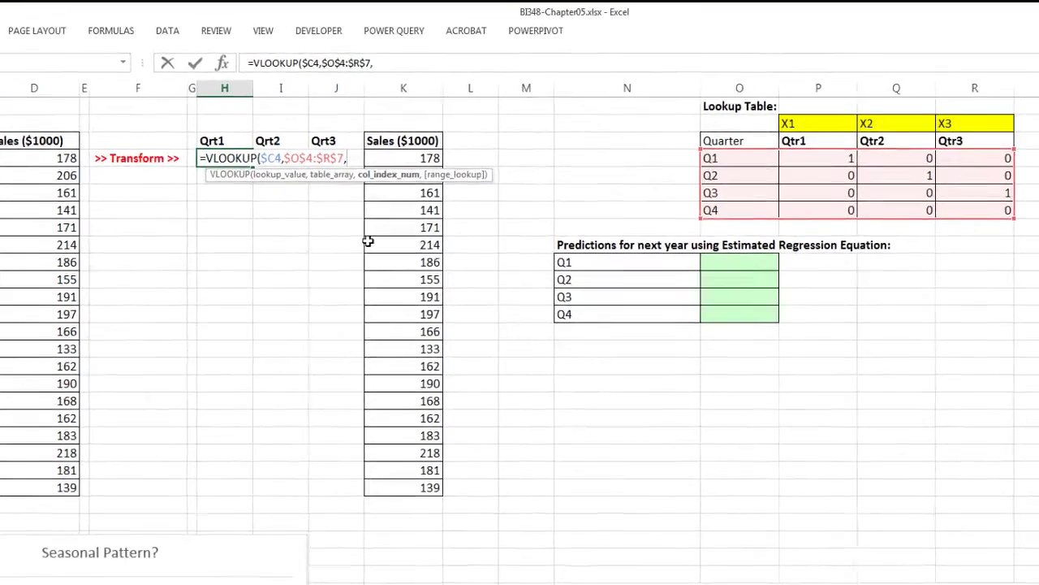
# Nest MATCH(H$3,$O$3:$R$3,0) as the VLOOKUP's column index so it looks up the Qrt1 header in the lookup table's header row.
pyautogui.write('ma')
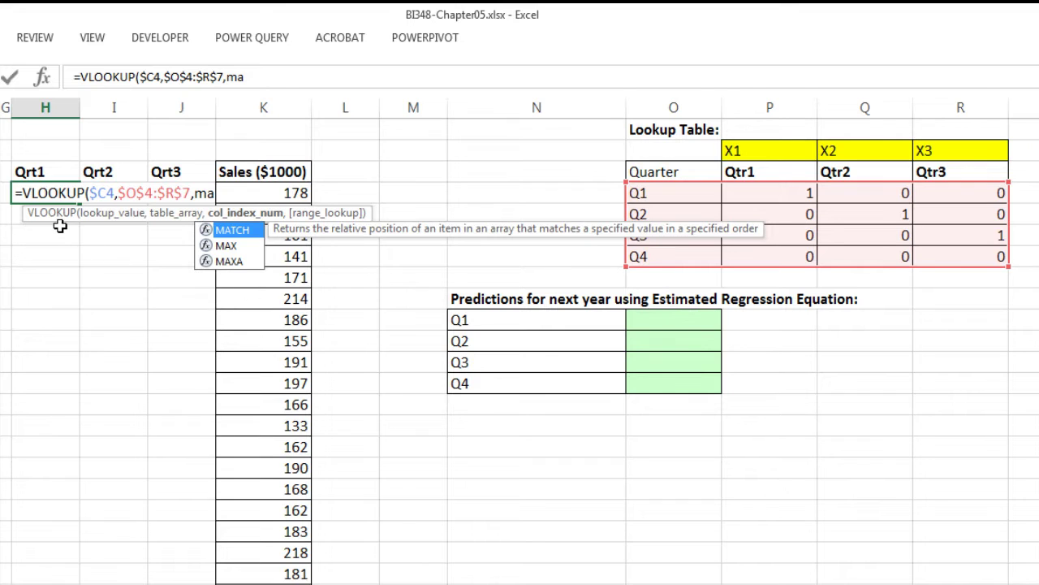
pyautogui.doubleClick(236, 232)
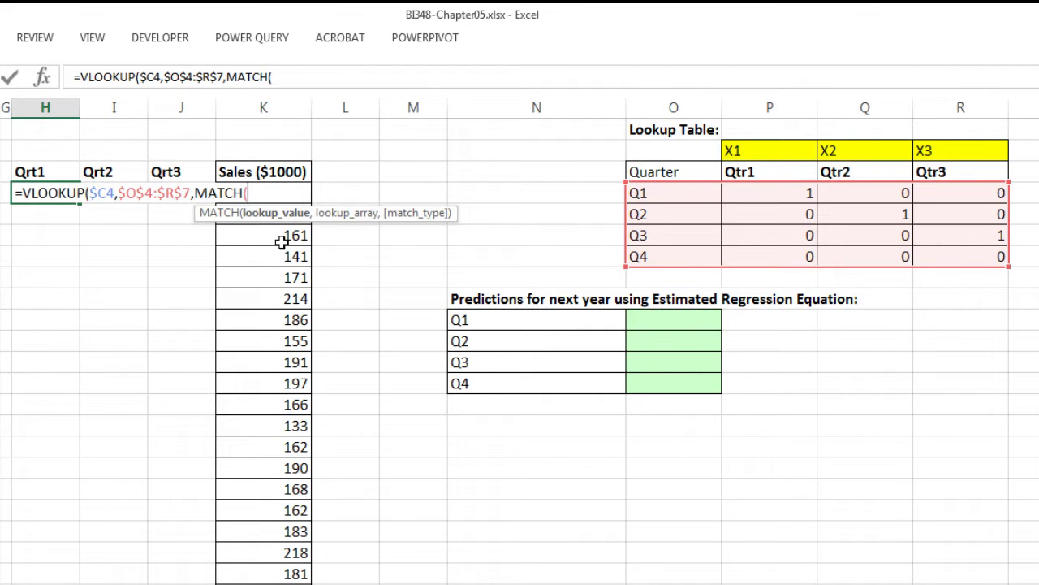
pyautogui.click(35, 172)
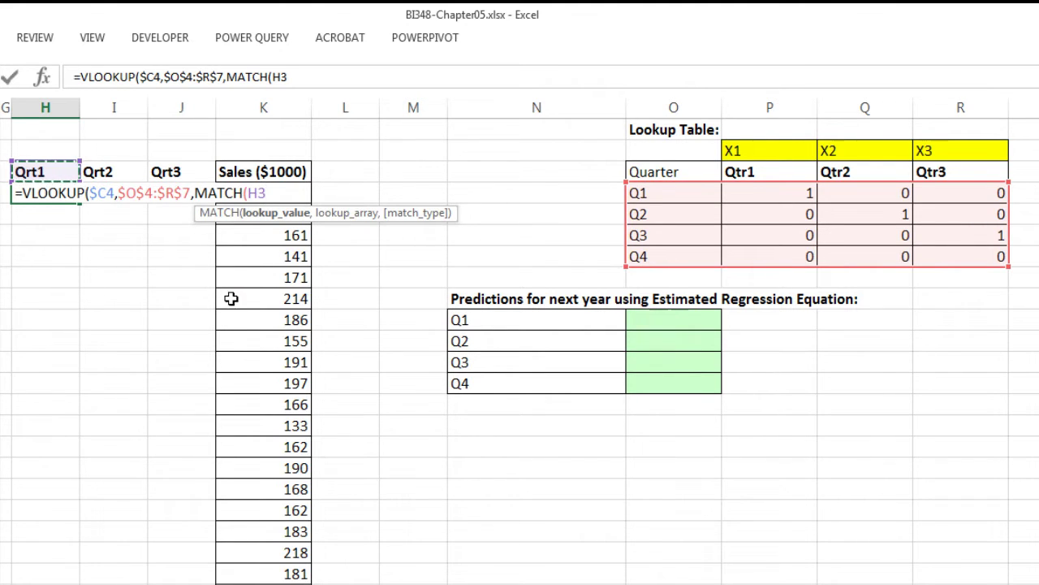
pyautogui.press('F4')
pyautogui.press('F4')
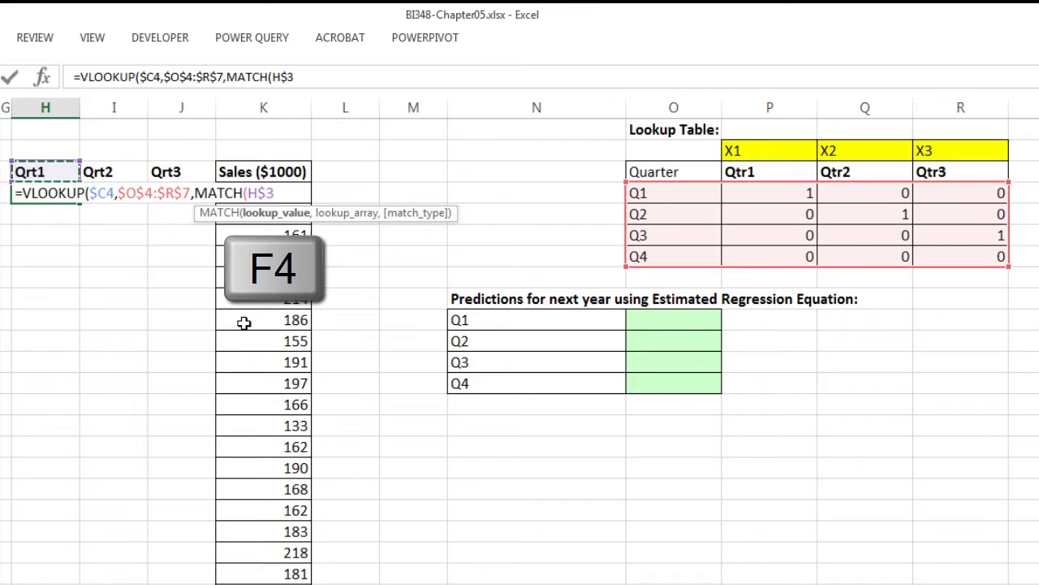
pyautogui.write(',')
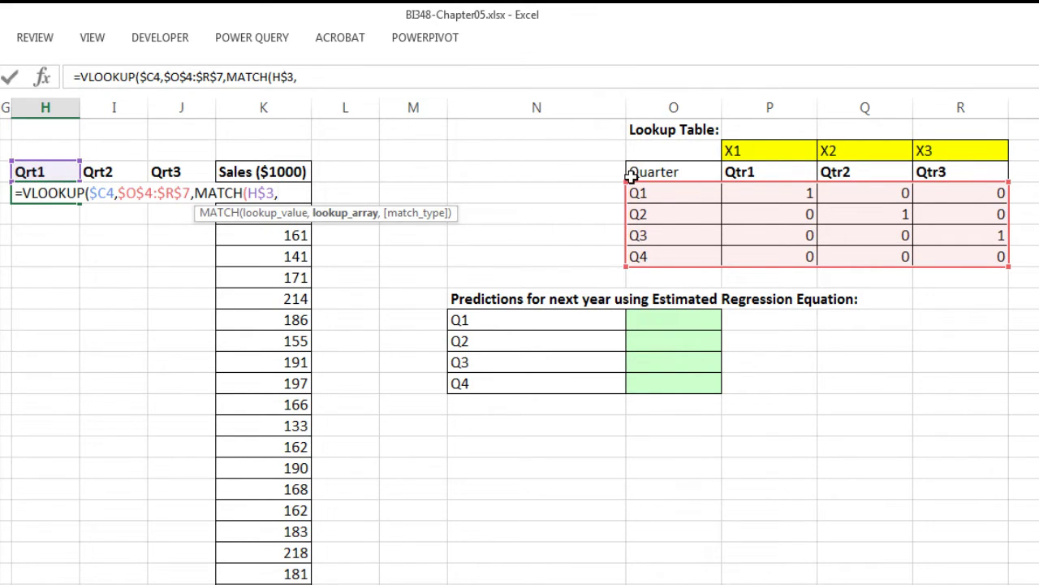
pyautogui.moveTo(631, 177); pyautogui.dragTo(941, 171)
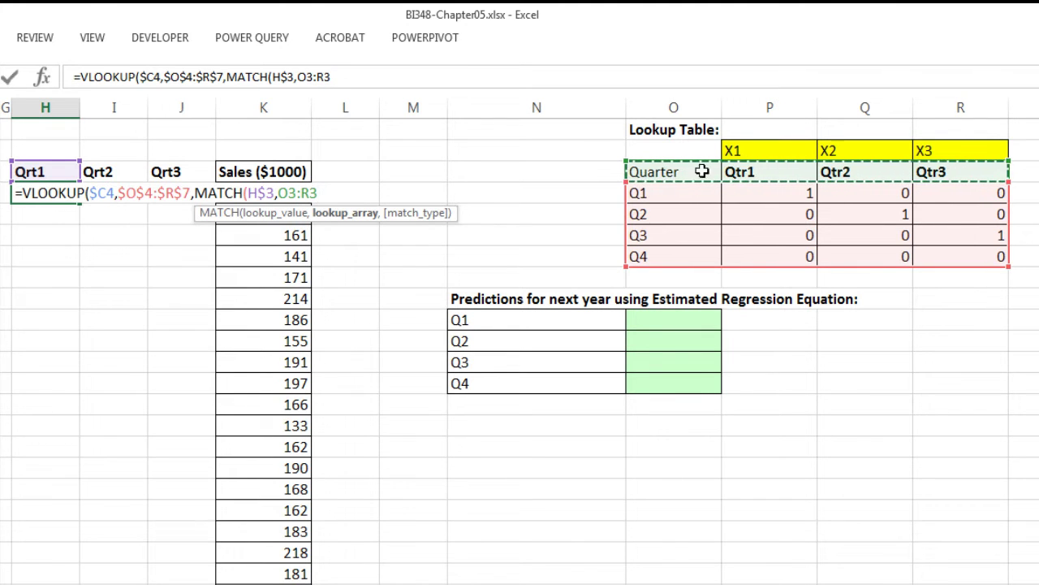
pyautogui.press('F4')
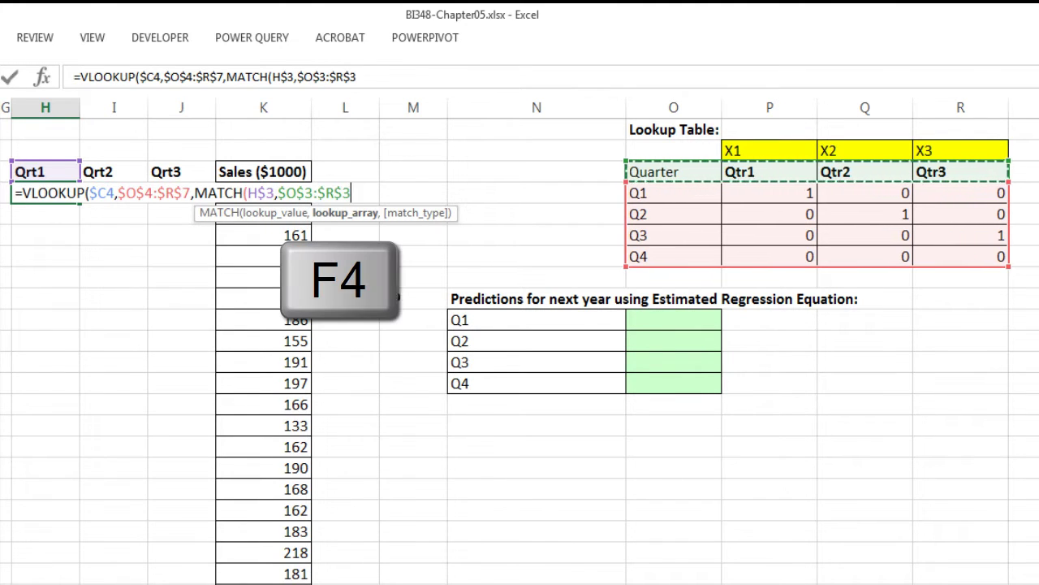
pyautogui.write(',0')
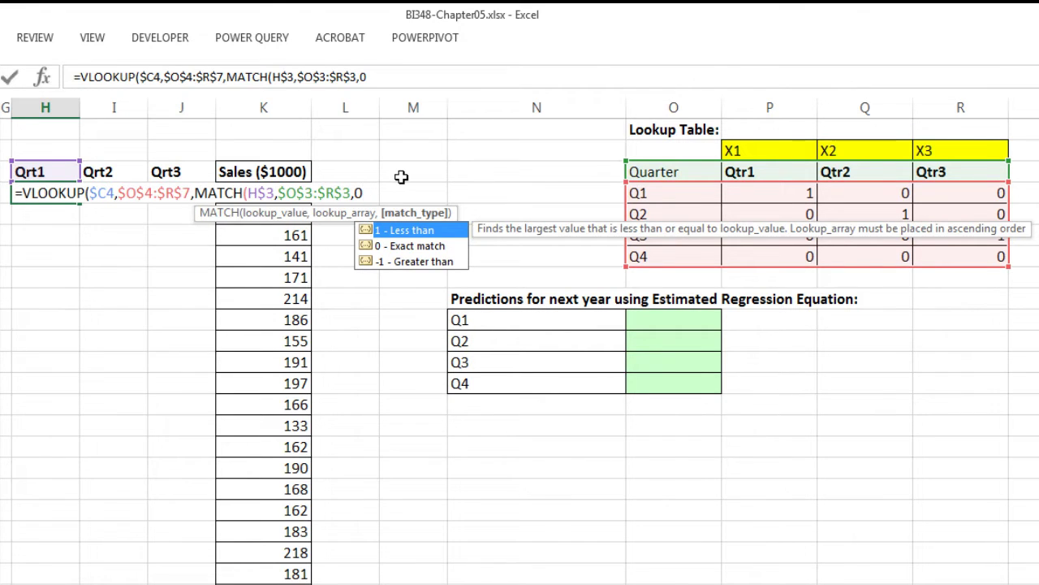
pyautogui.write(')')
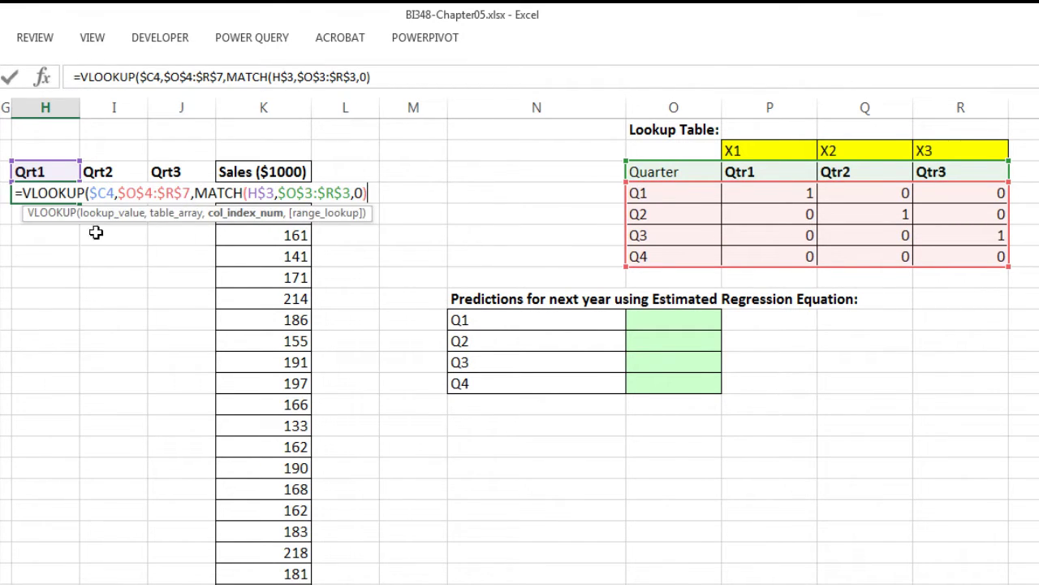
# Complete the VLOOKUP in H4 with 0 for an exact match and enter the formula.
pyautogui.click(253, 215)
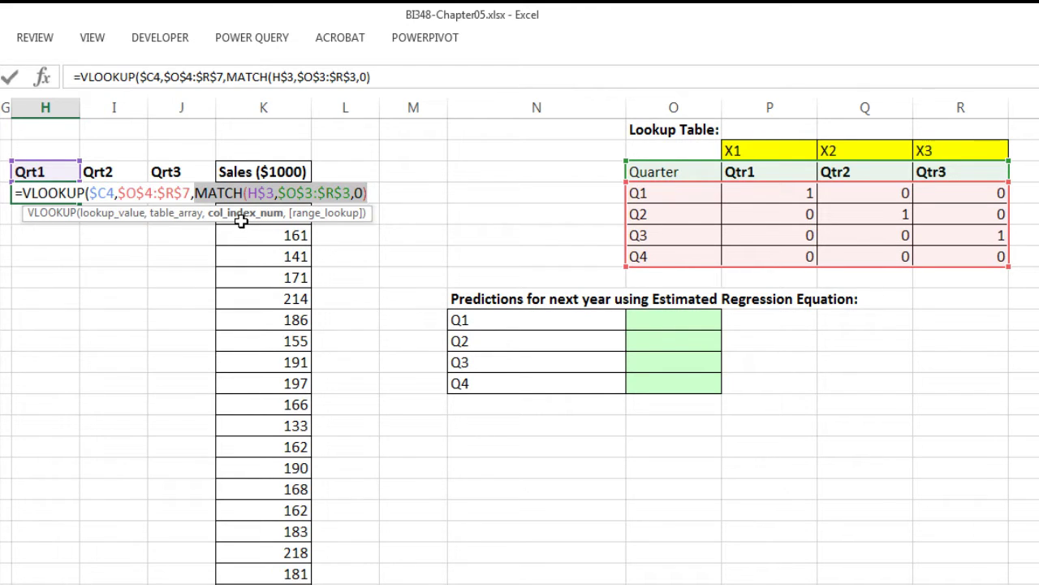
pyautogui.click(376, 196)
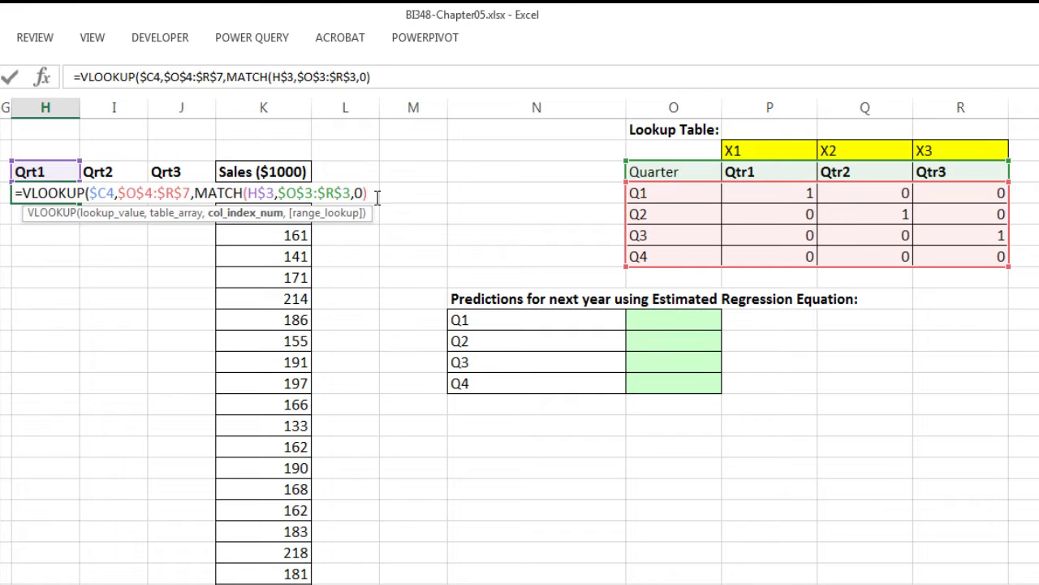
pyautogui.write(',')
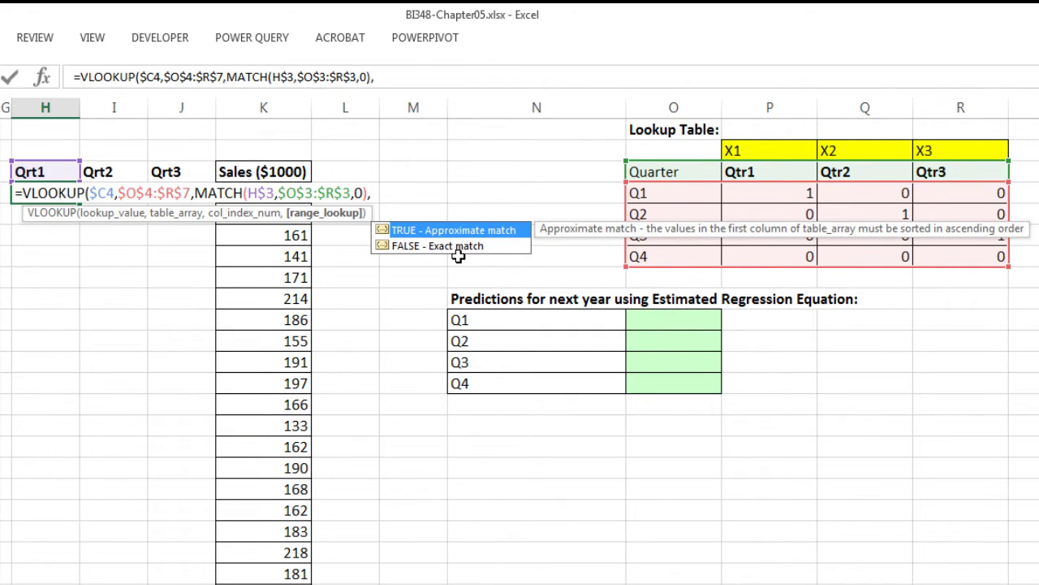
pyautogui.write('0)')
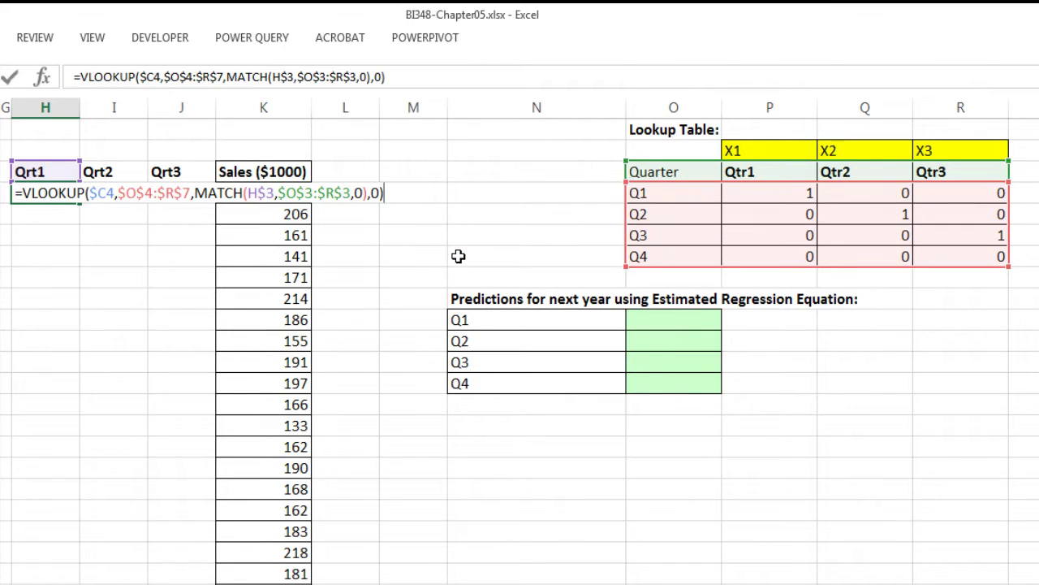
pyautogui.hotkey('ctrl', 'Return')
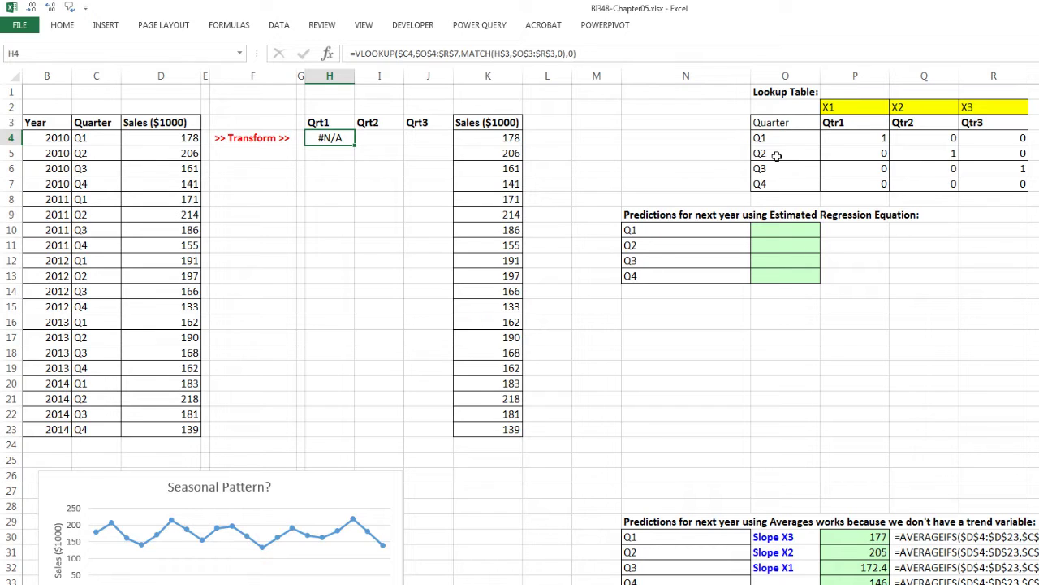
# Review the H4 formula, correct the header in H3 to Qtr1, and fill it across to J3 as Qtr2 and Qtr3.
pyautogui.press('F2')
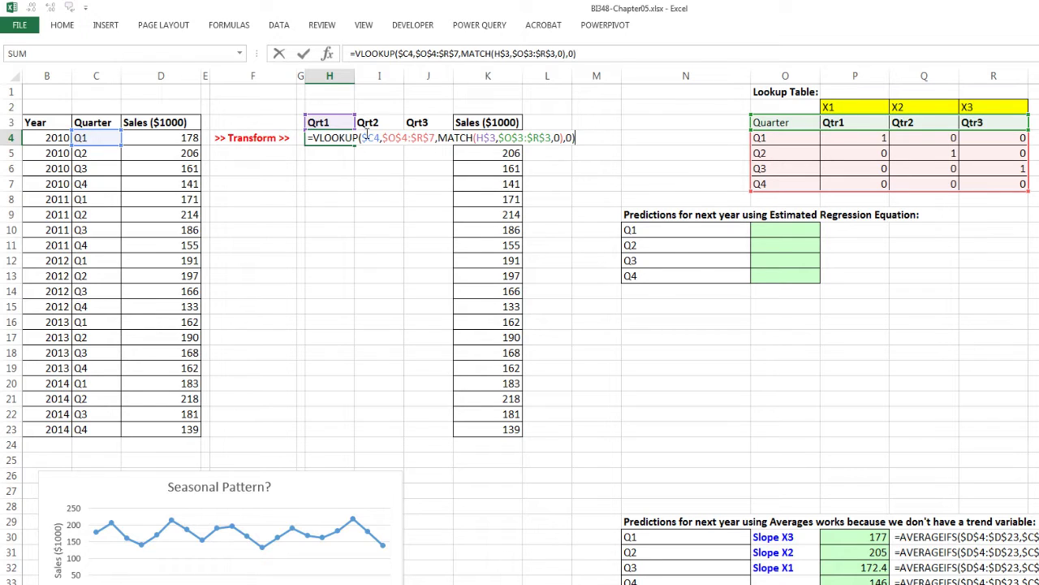
pyautogui.press('Escape')
pyautogui.click(319, 120)
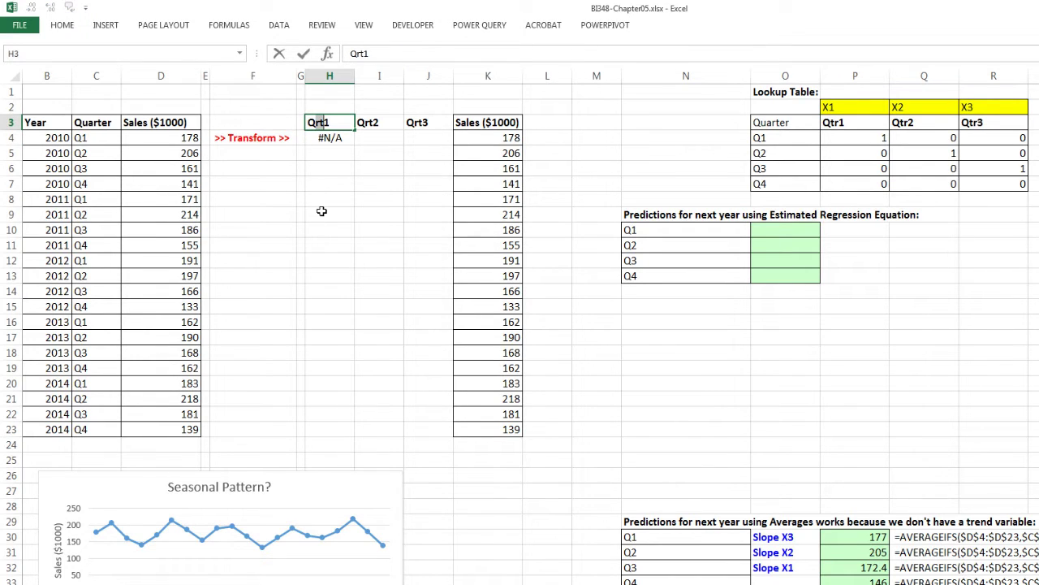
pyautogui.write('tr')
pyautogui.hotkey('ctrl', 'Return')
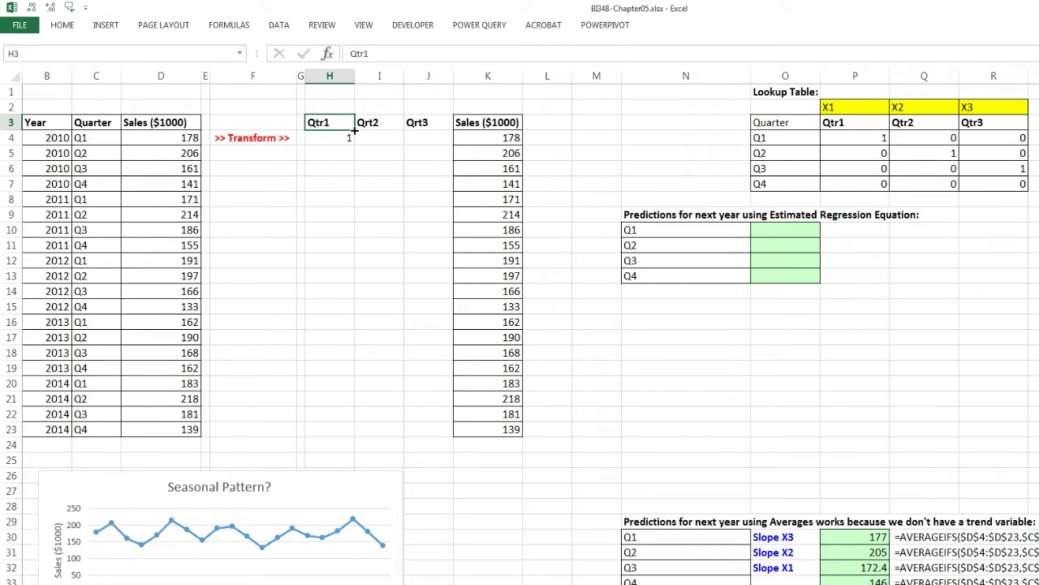
pyautogui.moveTo(378, 131); pyautogui.dragTo(439, 133)
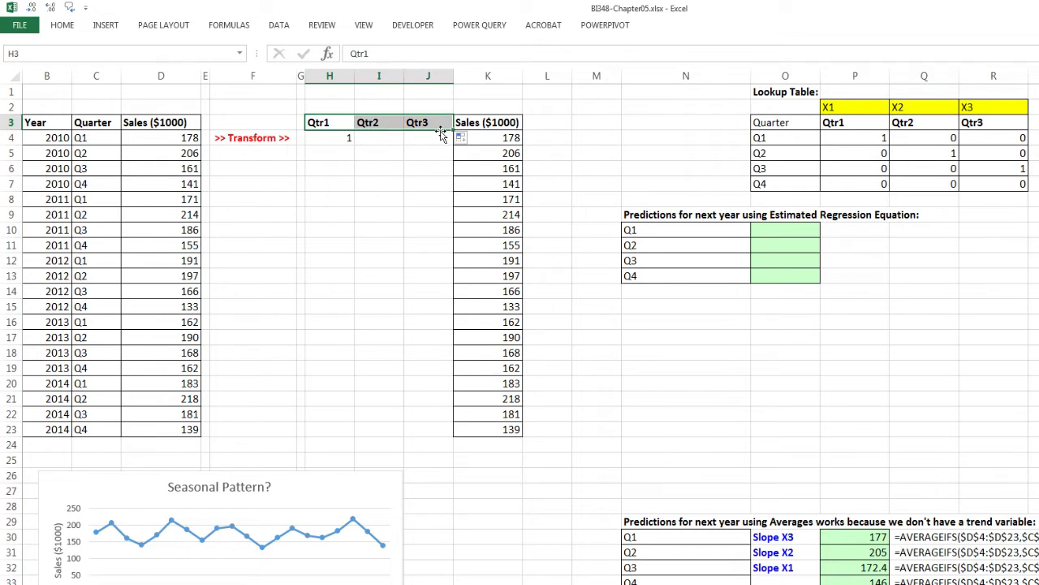
# Copy the H4 formula across to J4 and down to row 23, and check the cell references in J23.
pyautogui.click(345, 138)
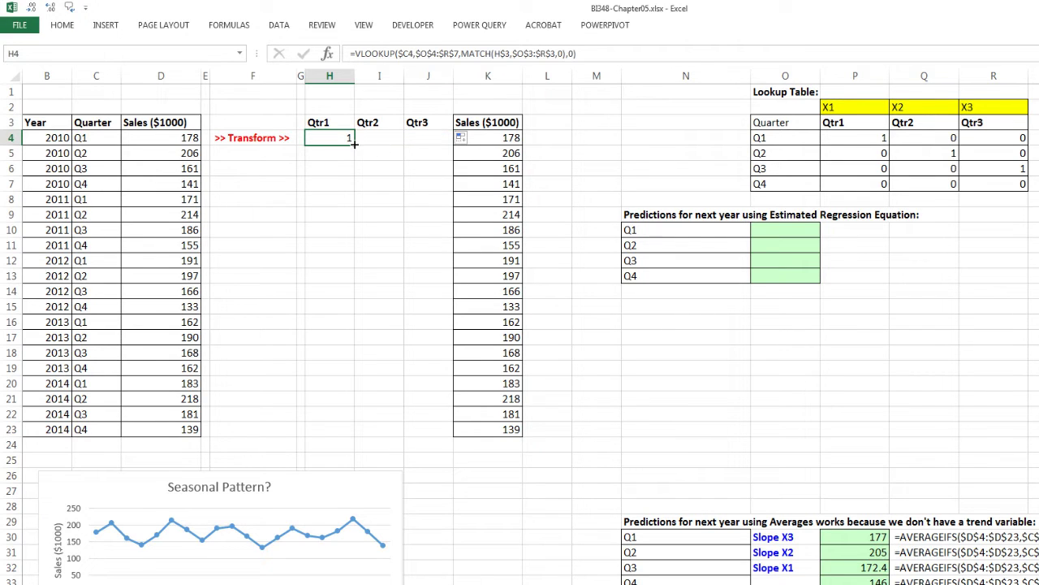
pyautogui.moveTo(438, 144); pyautogui.dragTo(457, 148)
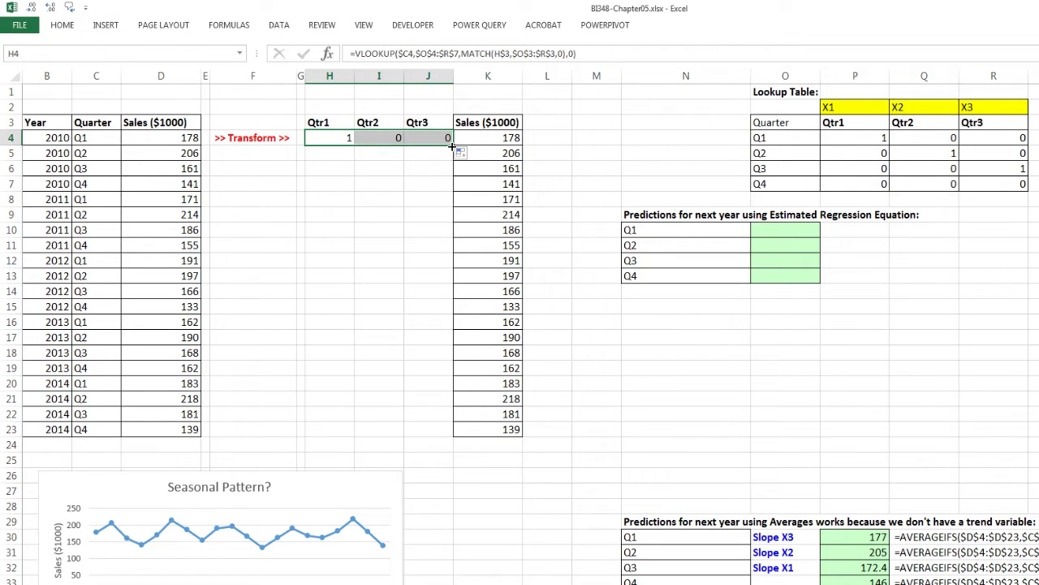
pyautogui.doubleClick(452, 146)
pyautogui.click(436, 432)
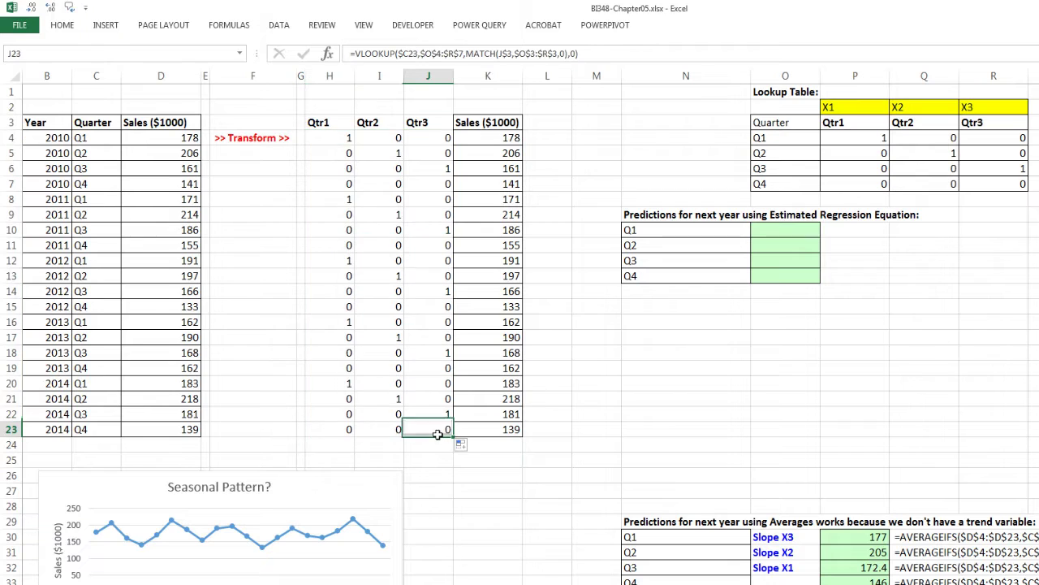
pyautogui.press('F2')
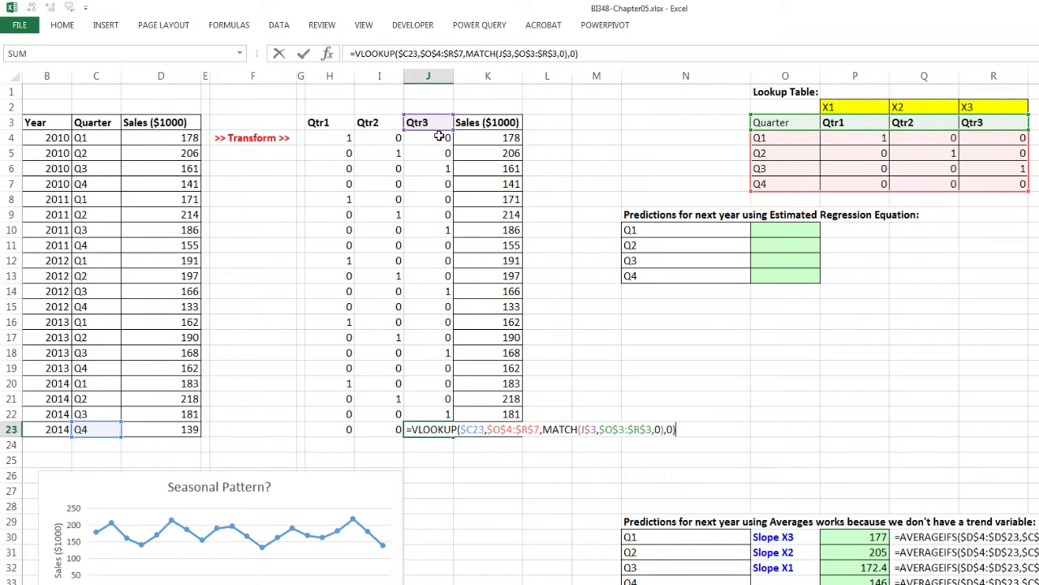
pyautogui.hotkey('ctrl', 'Return')
# Format the dummy variable columns with cell borders and a light green fill on H4:J23.
pyautogui.moveTo(344, 137); pyautogui.dragTo(441, 425)
pyautogui.hotkey('ctrl', 'z')
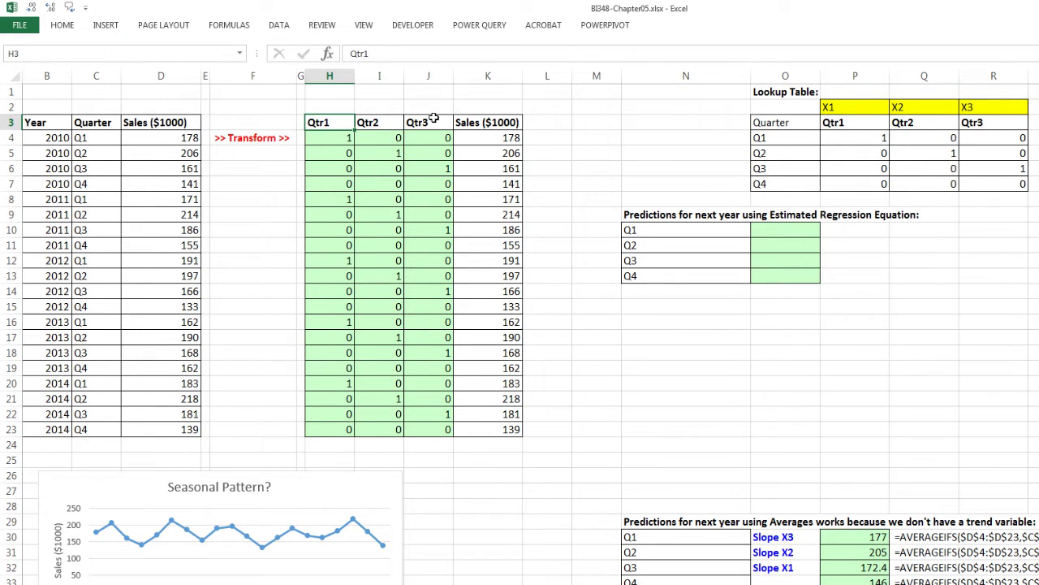
# Start a Regression analysis from the data analysis tools and set its Y input range to the sales column K3:K23.
pyautogui.click(493, 138)
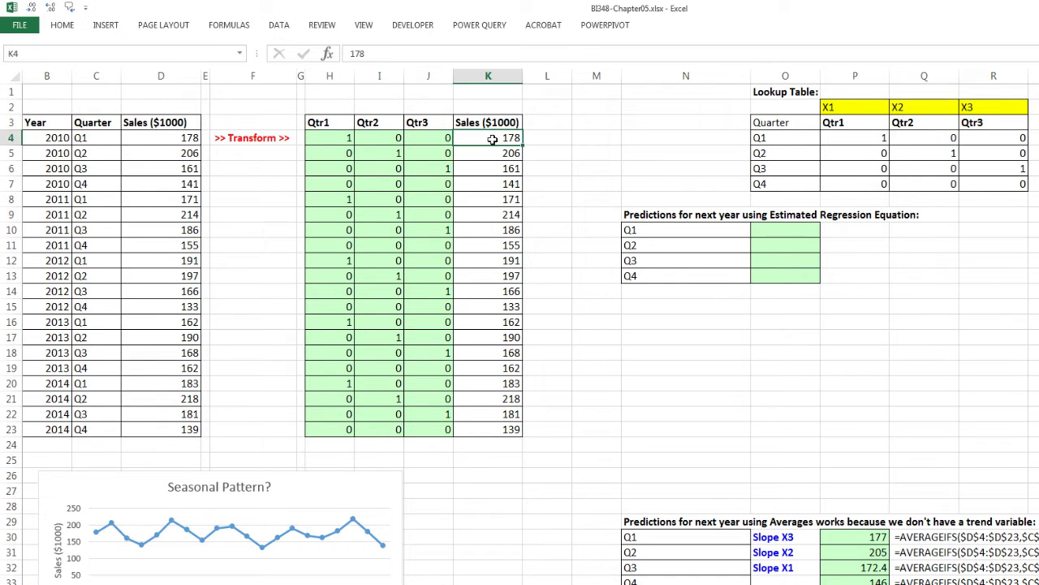
pyautogui.click(276, 30)
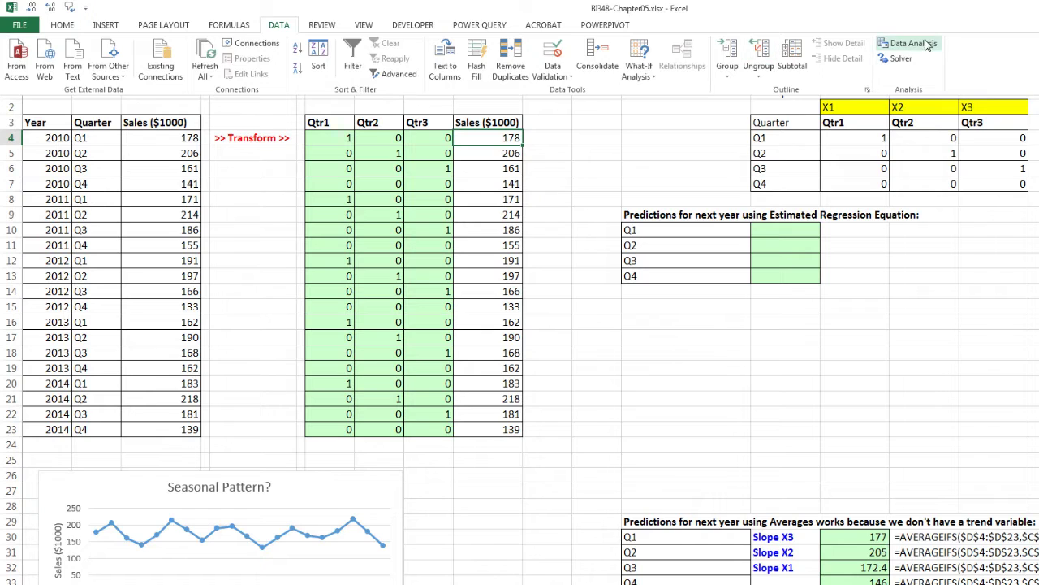
pyautogui.click(927, 42)
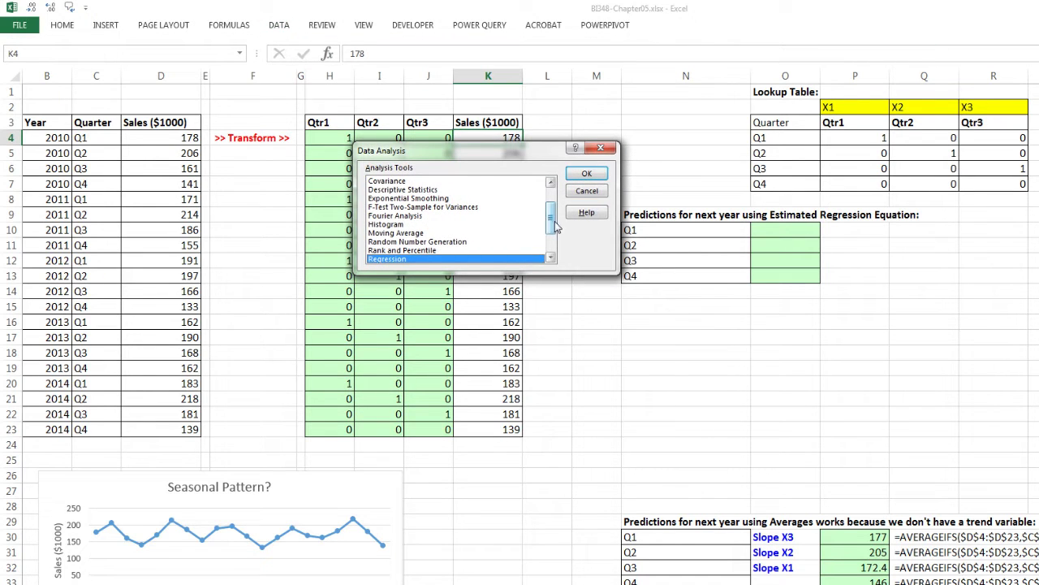
pyautogui.scroll(-1, 553, 223)
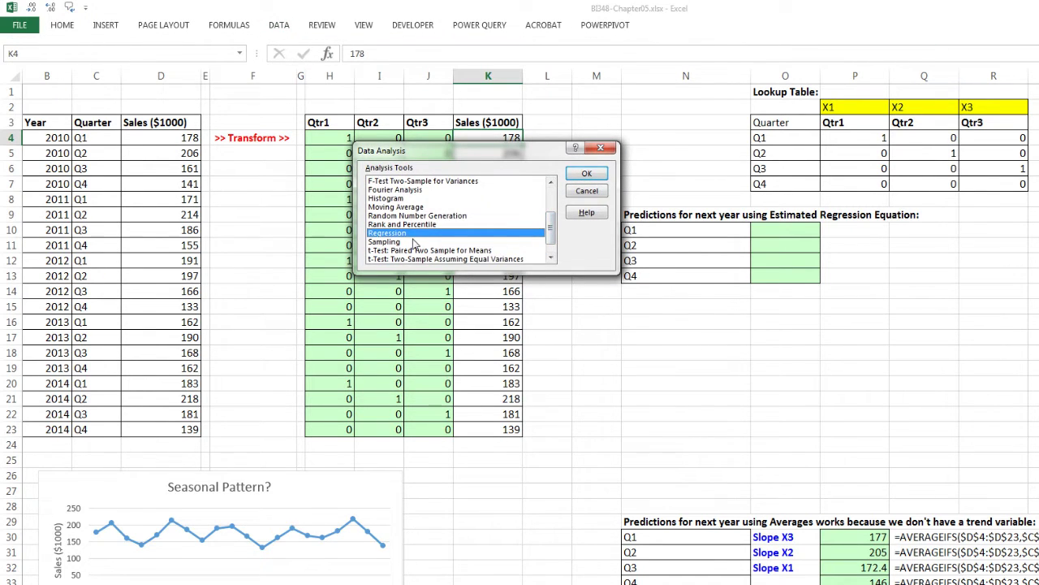
pyautogui.click(585, 174)
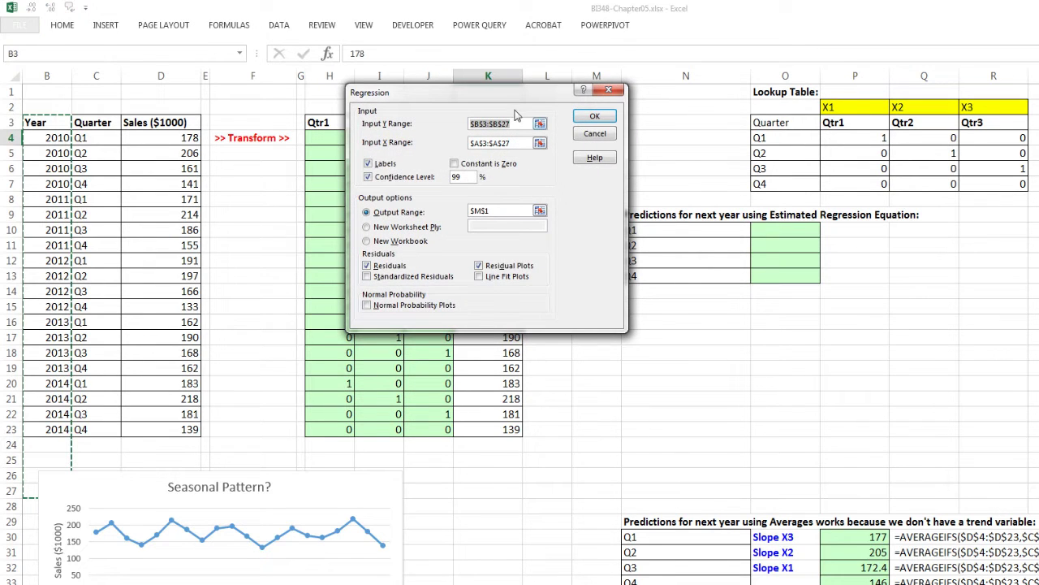
pyautogui.moveTo(536, 99); pyautogui.dragTo(791, 97)
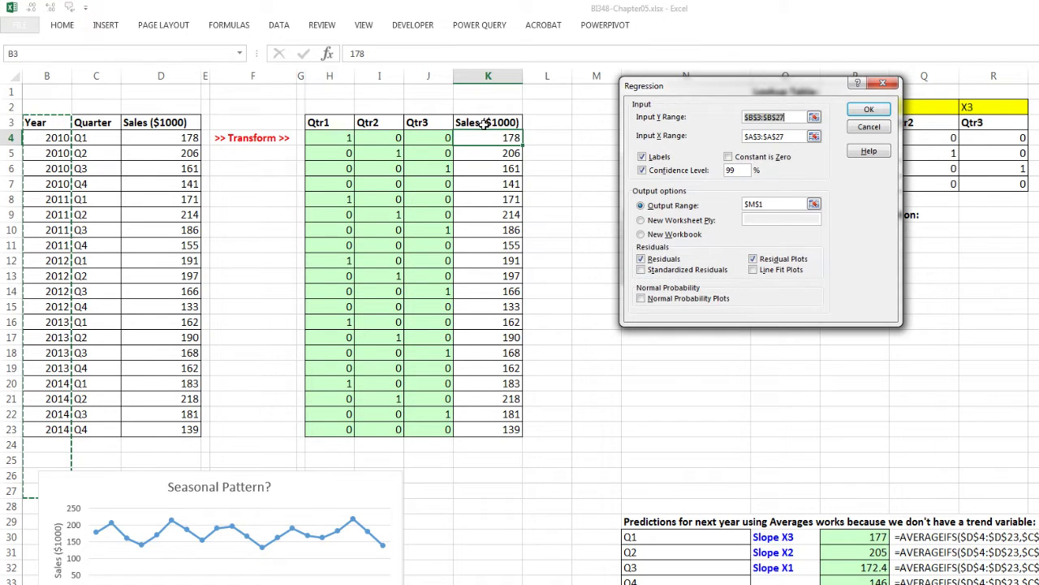
pyautogui.moveTo(485, 123); pyautogui.dragTo(494, 427)
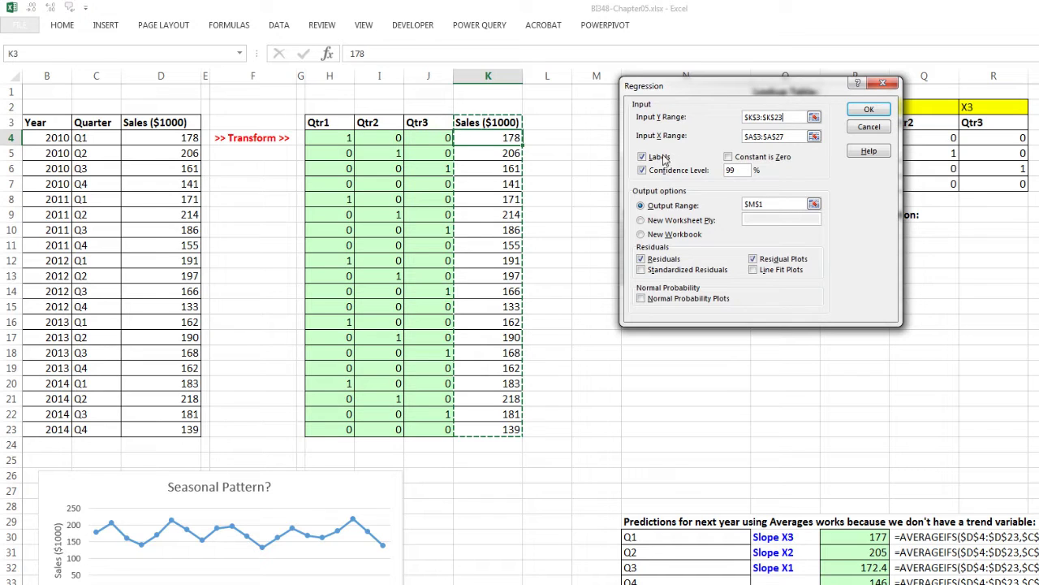
# Replace the regression's X input range with the dummy variable columns H3:J23, headers included.
pyautogui.doubleClick(775, 137)
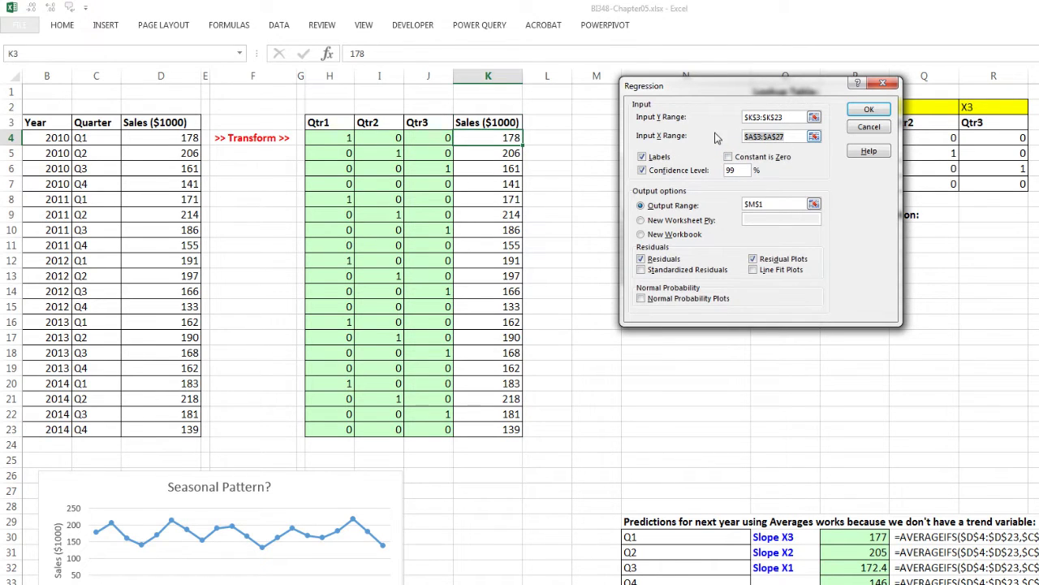
pyautogui.press('BackSpace')
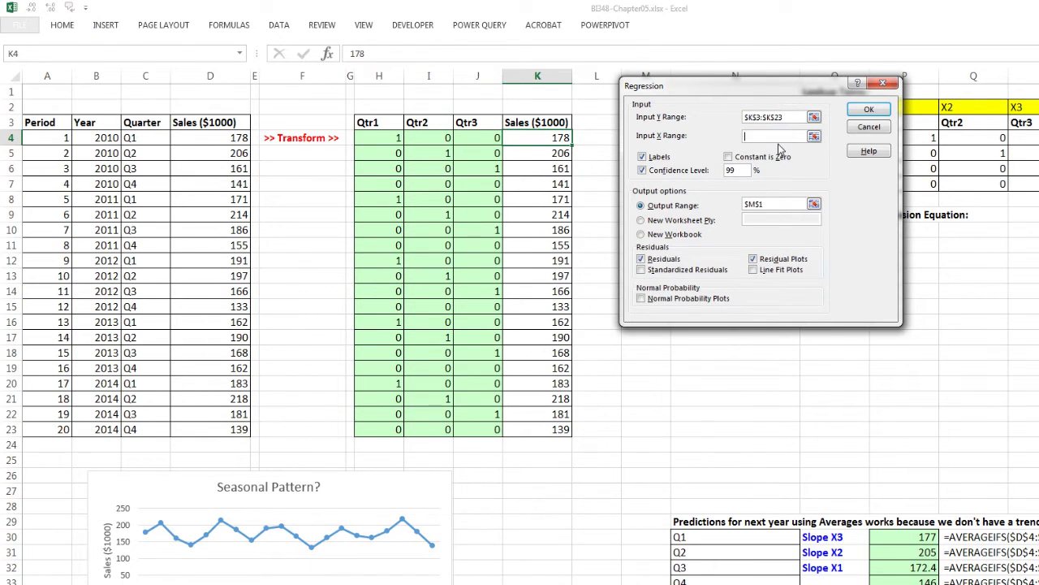
pyautogui.moveTo(399, 123); pyautogui.dragTo(467, 430)
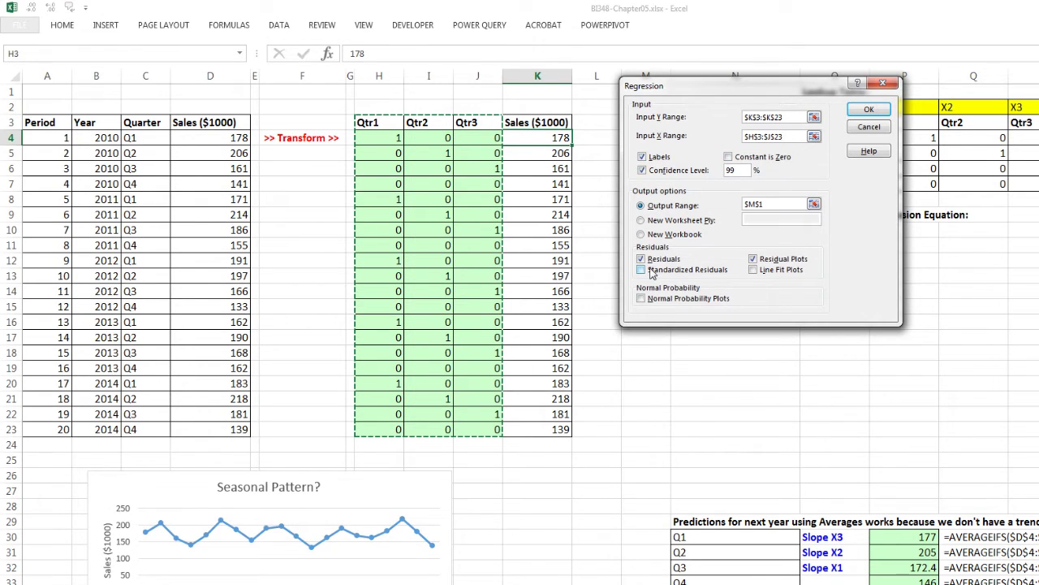
# Set the regression's output range to cell T1 and run the analysis.
pyautogui.doubleClick(768, 203)
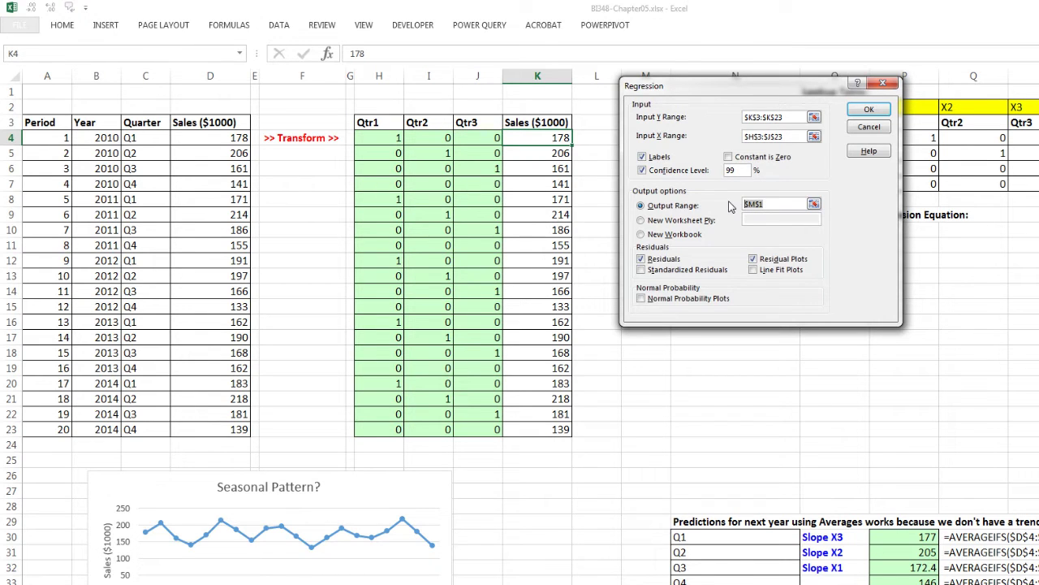
pyautogui.press('BackSpace')
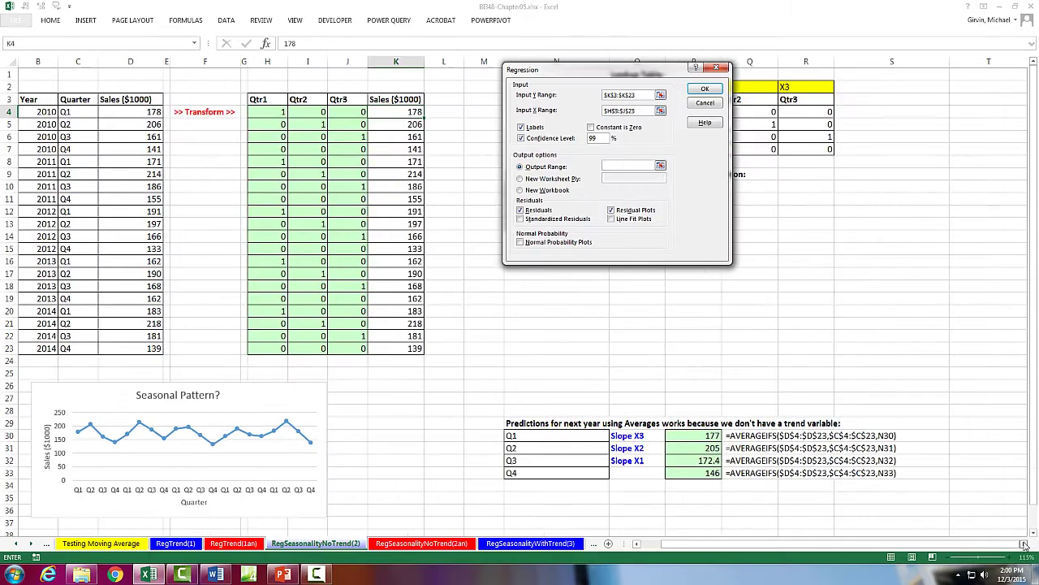
pyautogui.hscroll(5, 1004, 477)
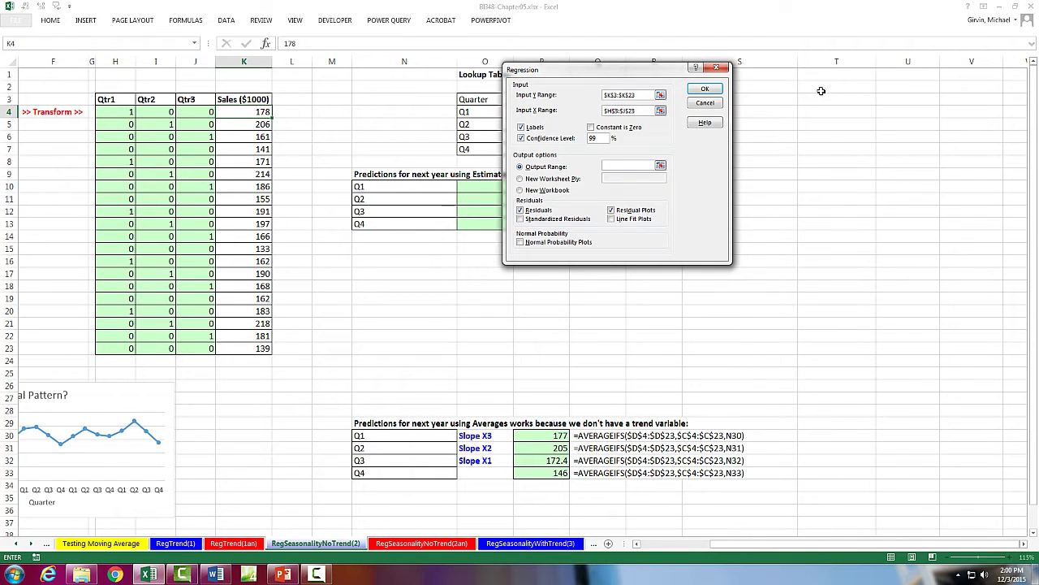
pyautogui.click(811, 75)
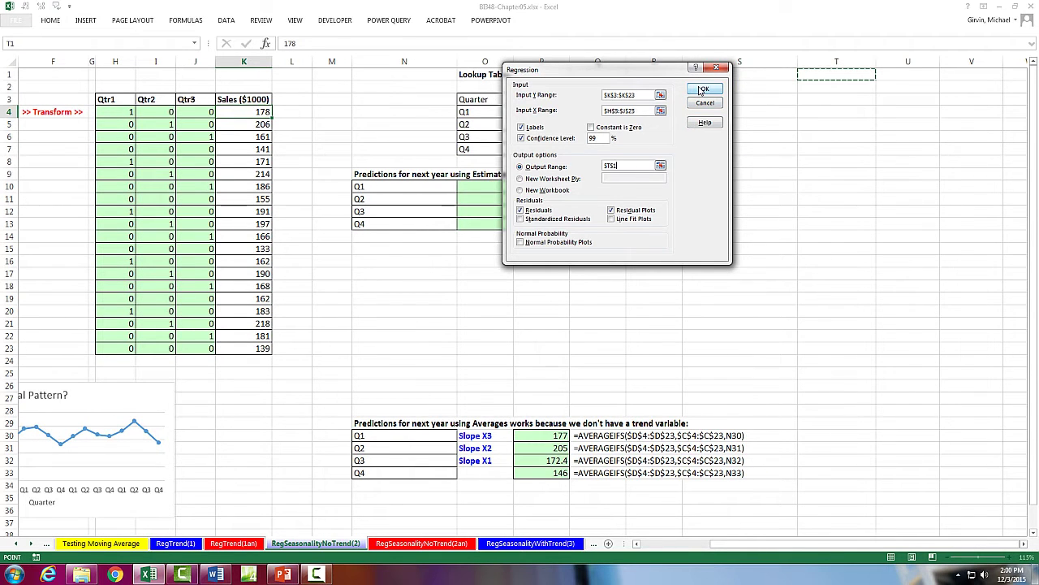
pyautogui.click(704, 88)
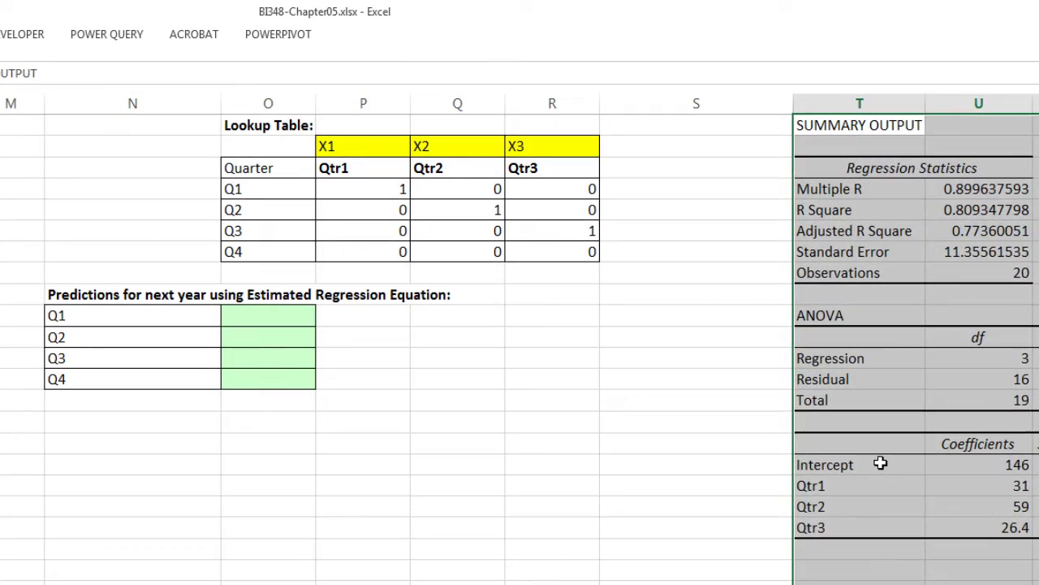
# Examine the intercept and the Qtr1 to Qtr3 coefficients in the regression output, comparing them with the quarterly data and seasonal pattern chart.
pyautogui.click(842, 276)
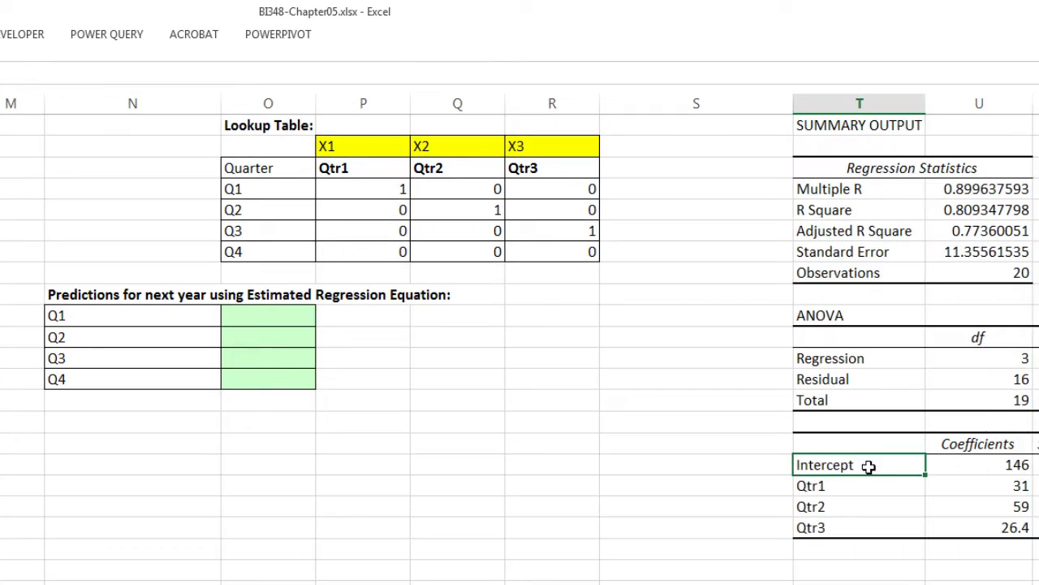
pyautogui.click(958, 468)
pyautogui.click(956, 487)
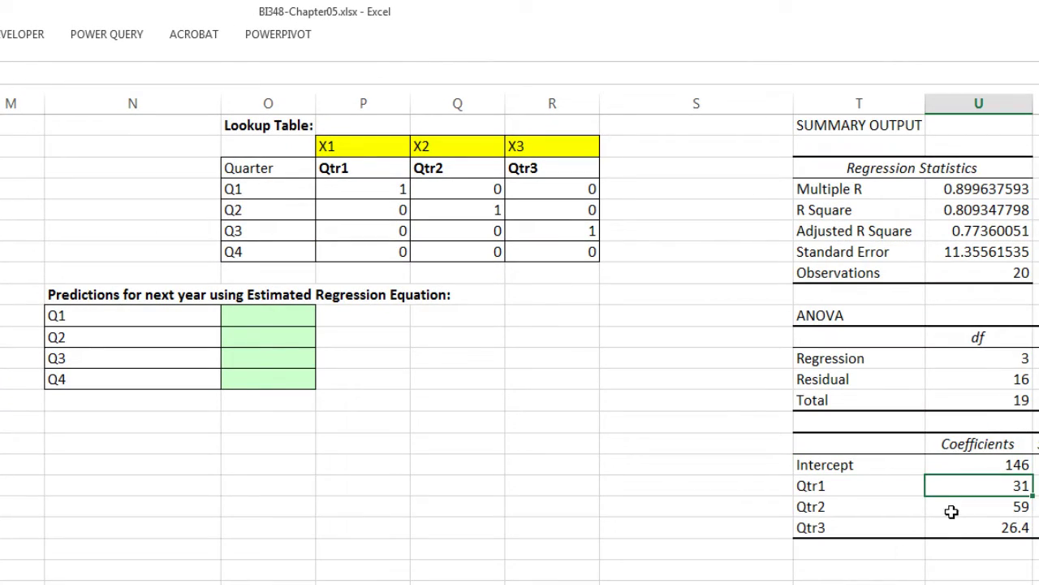
pyautogui.click(950, 506)
pyautogui.click(954, 527)
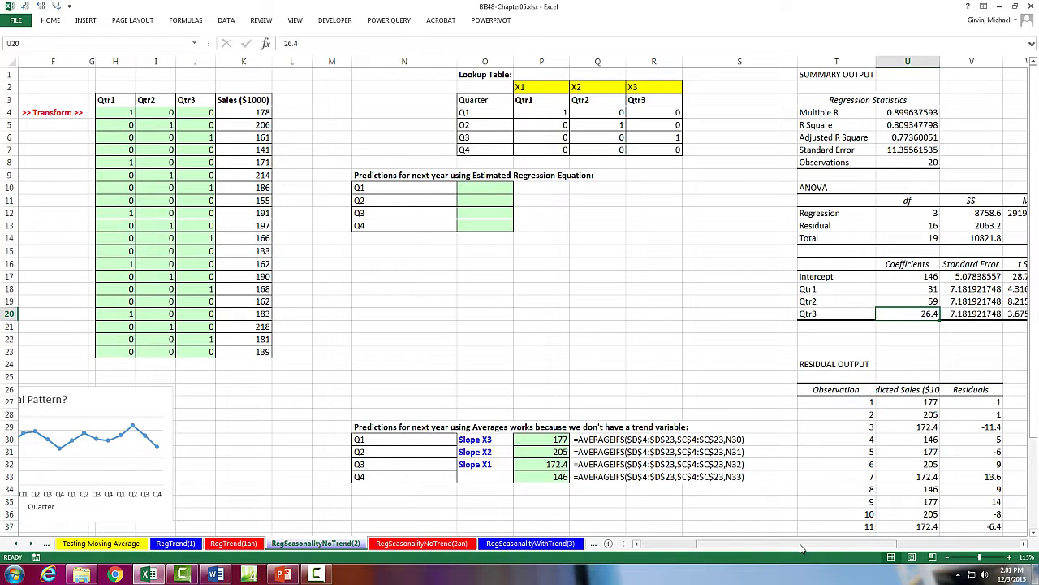
pyautogui.hscroll(-5, 314, 455)
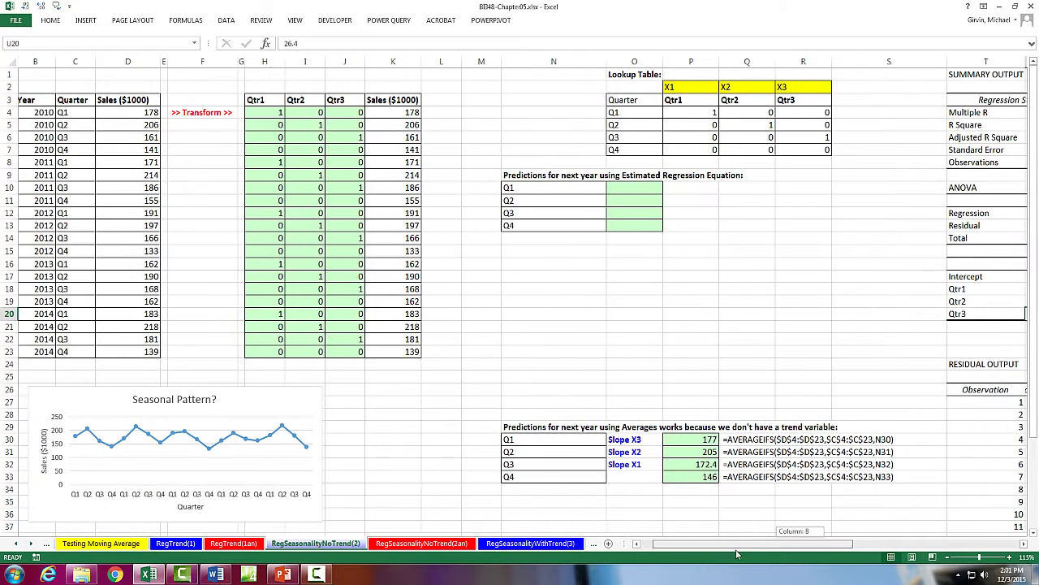
pyautogui.moveTo(255, 454)
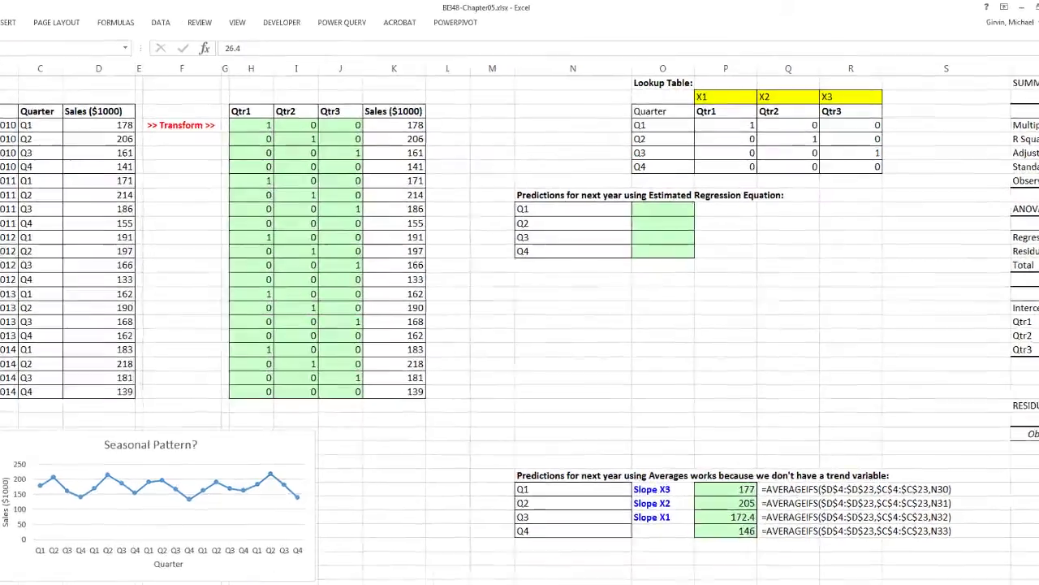
pyautogui.hscroll(6, 840, 560)
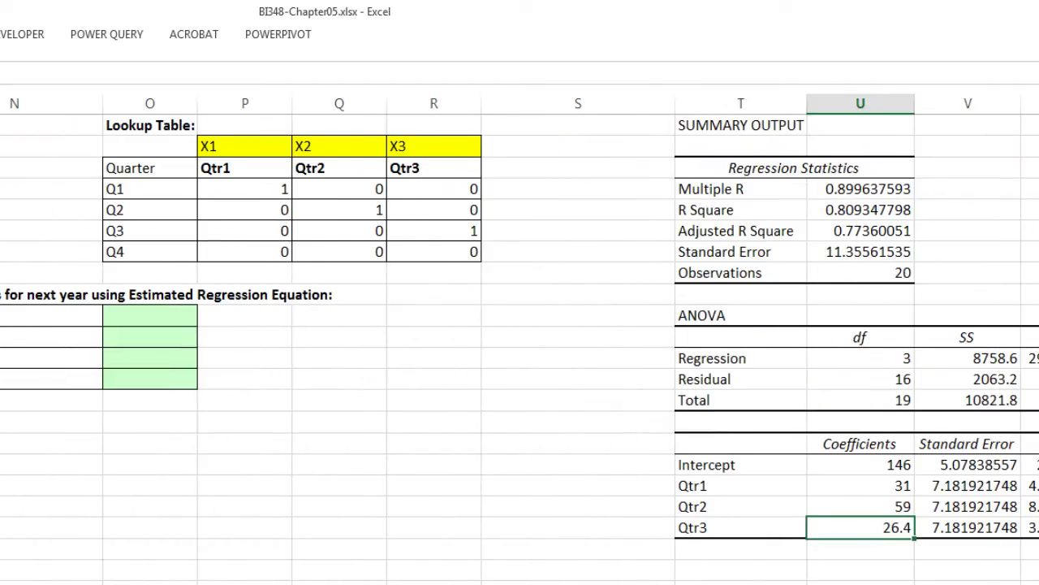
pyautogui.click(830, 460)
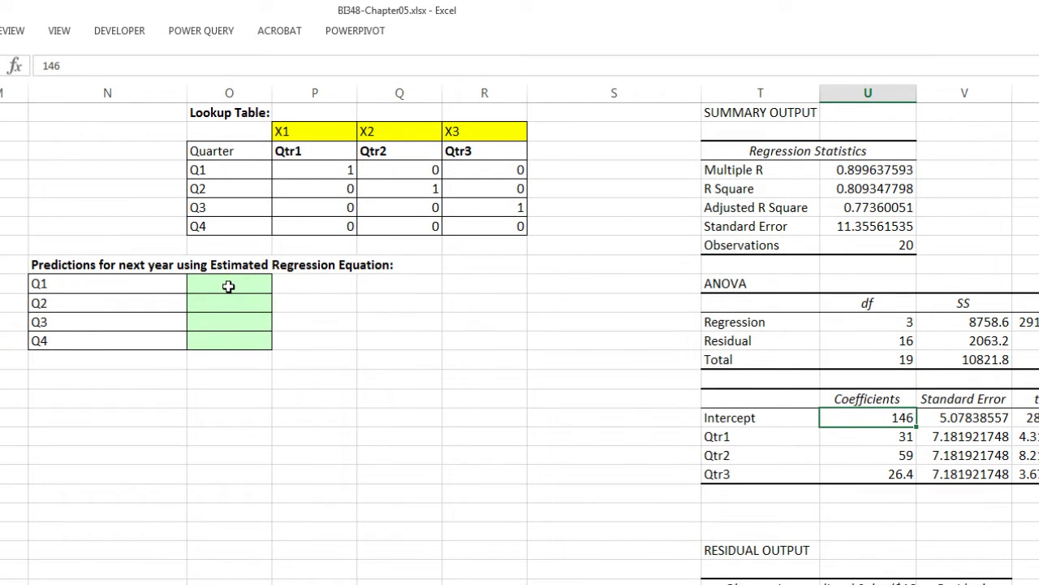
# Begin the Q1 prediction formula in O10 with the locked Qtr1 coefficient times its dummy value, =$U$18*P4.
pyautogui.click(229, 285)
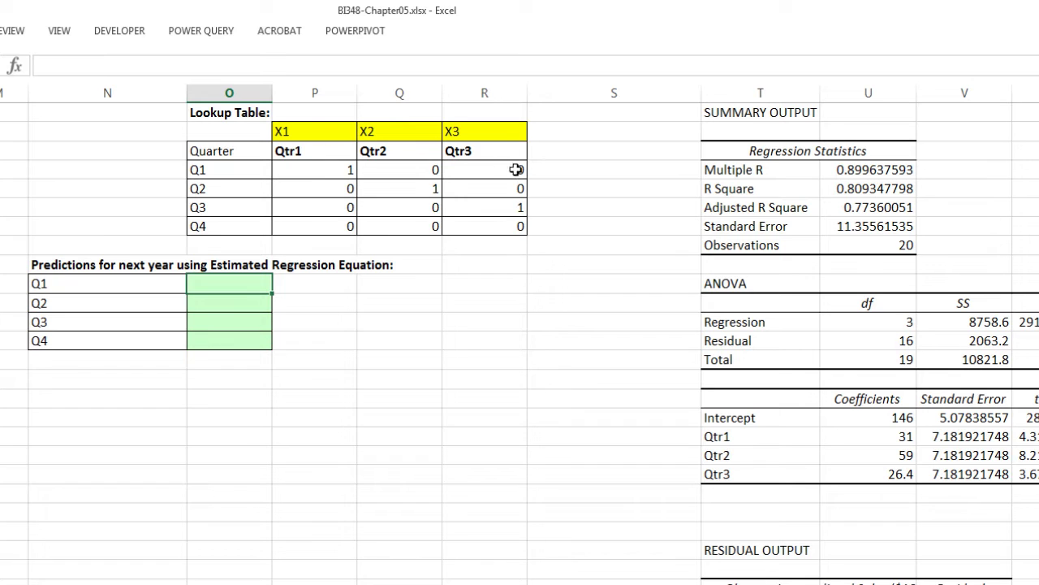
pyautogui.write('=')
pyautogui.click(849, 439)
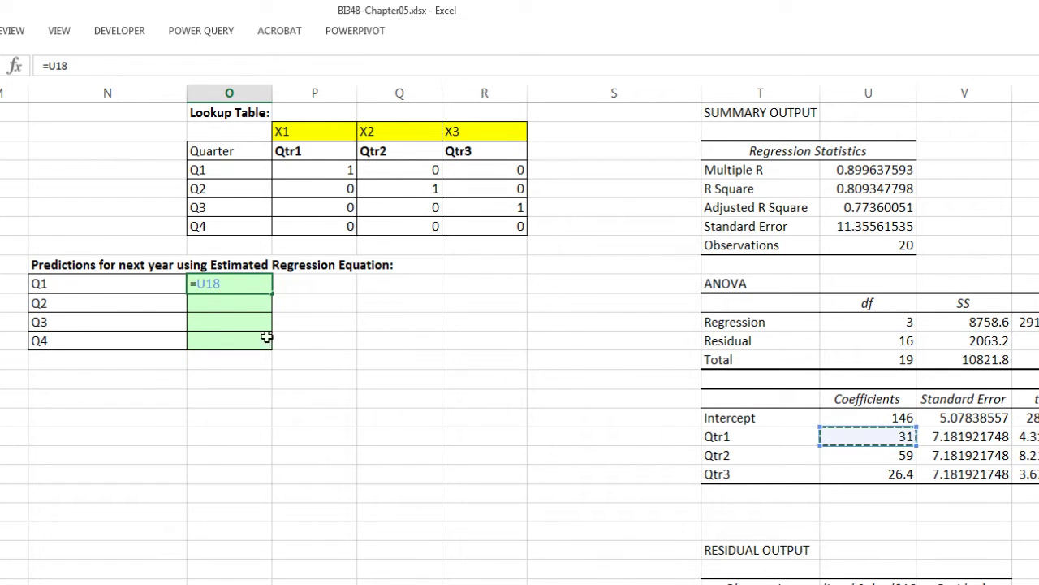
pyautogui.press('F4')
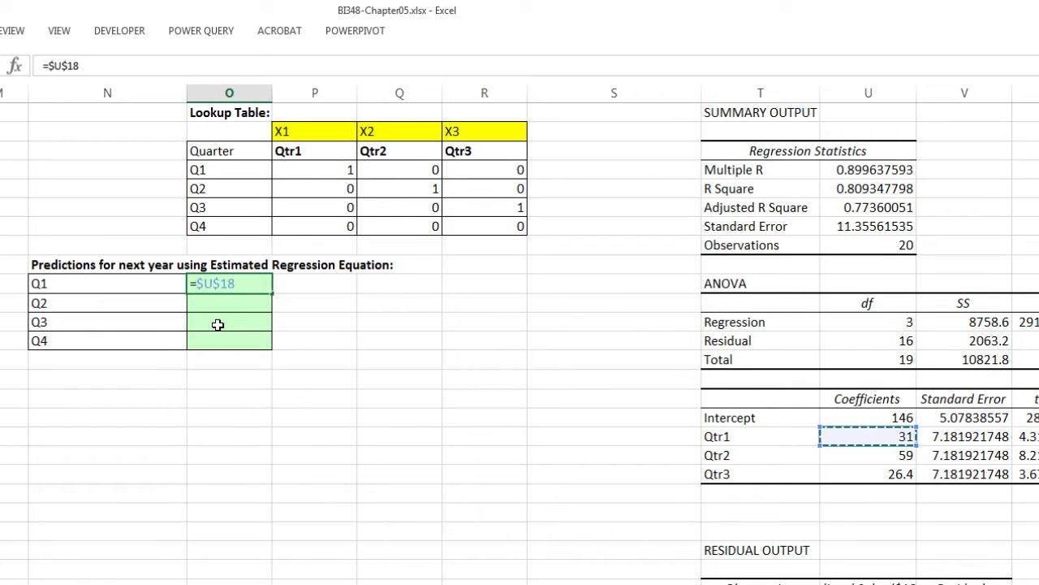
pyautogui.write('*')
pyautogui.click(319, 171)
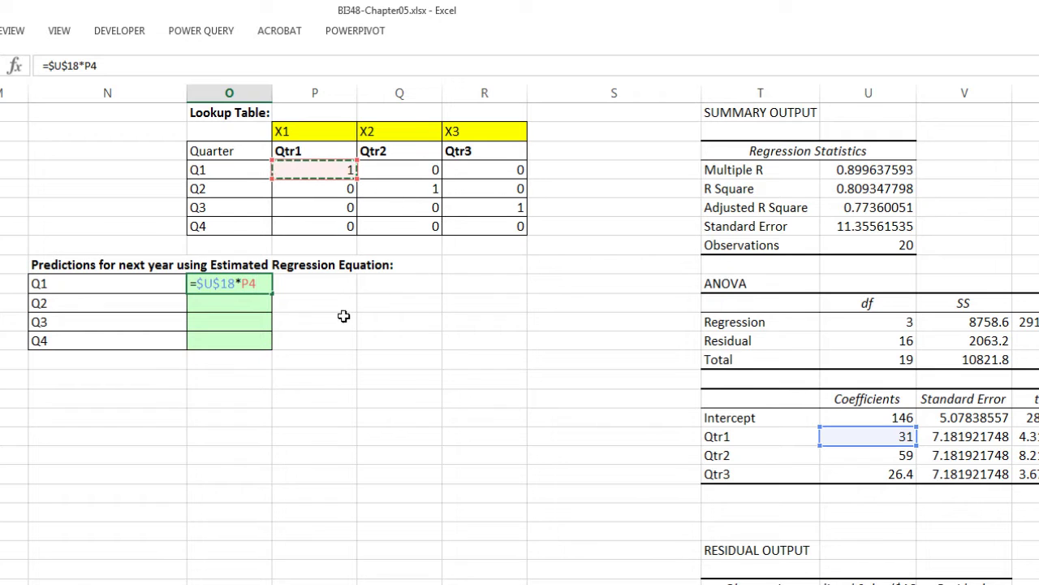
# Extend the O10 formula with the Qtr2 term, adding +$U$19*Q4 with the coefficient reference locked.
pyautogui.write('+')
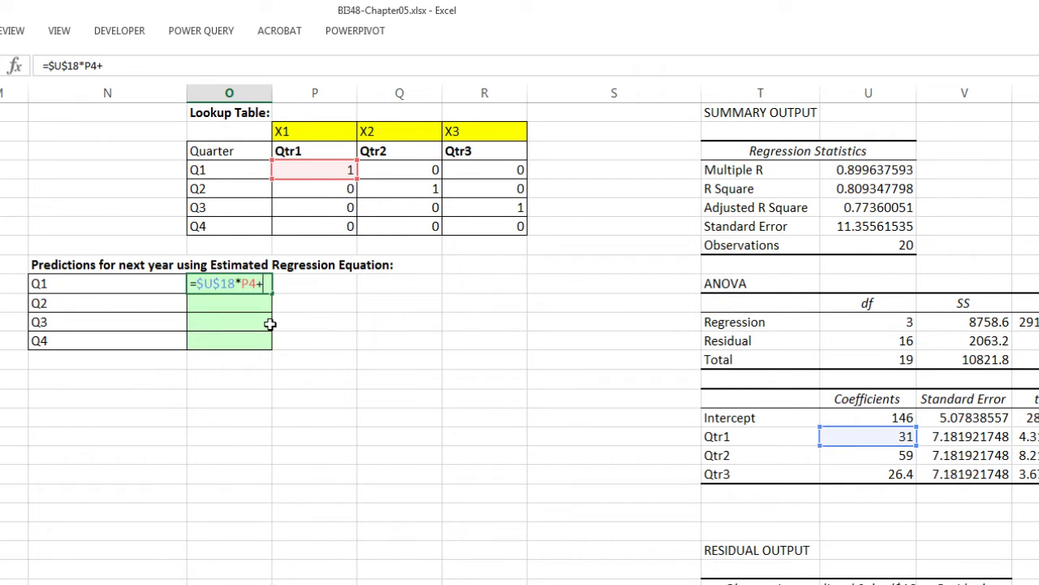
pyautogui.click(877, 455)
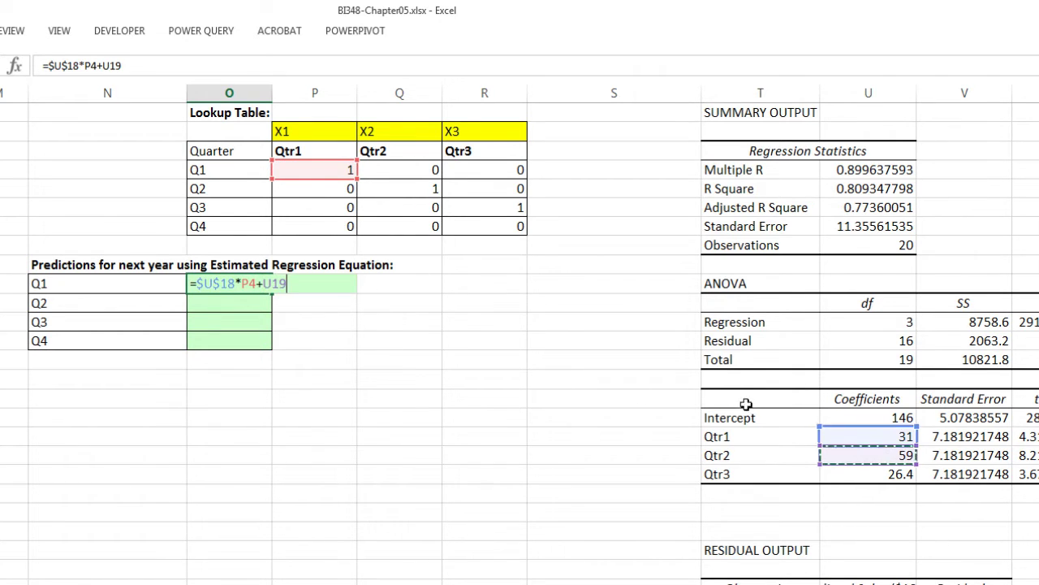
pyautogui.press('F4')
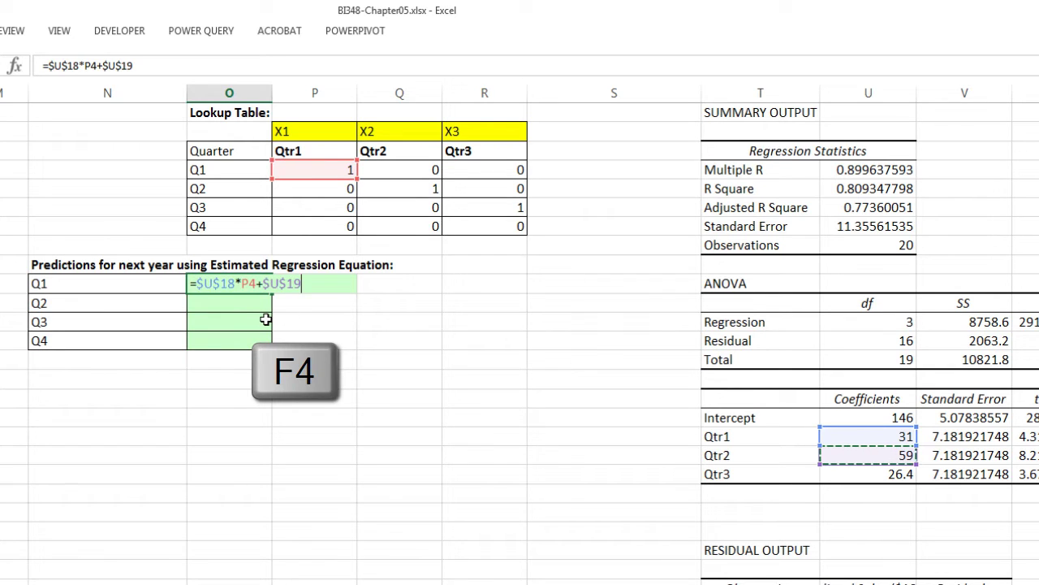
pyautogui.write('*')
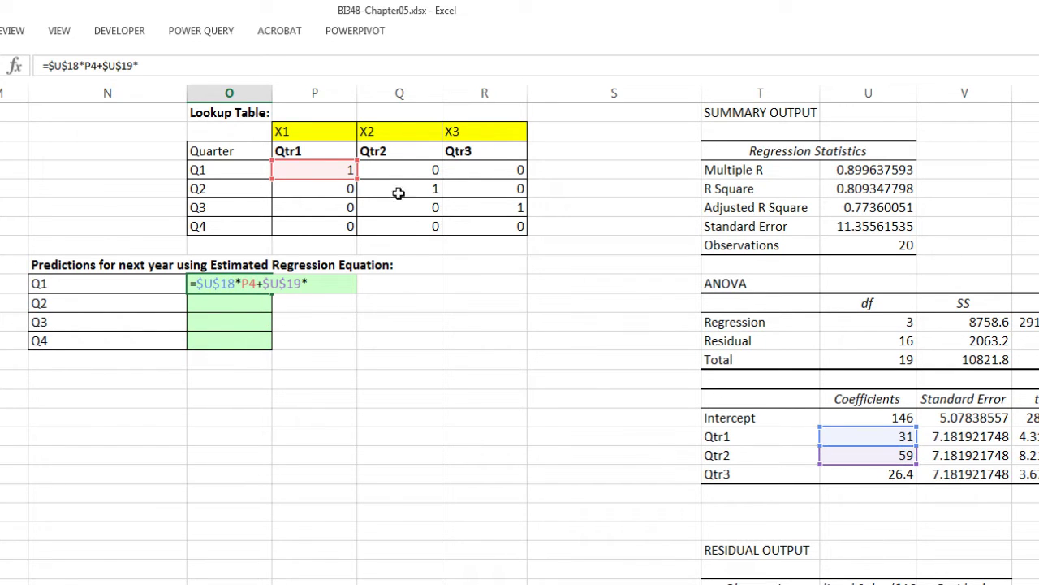
pyautogui.click(400, 169)
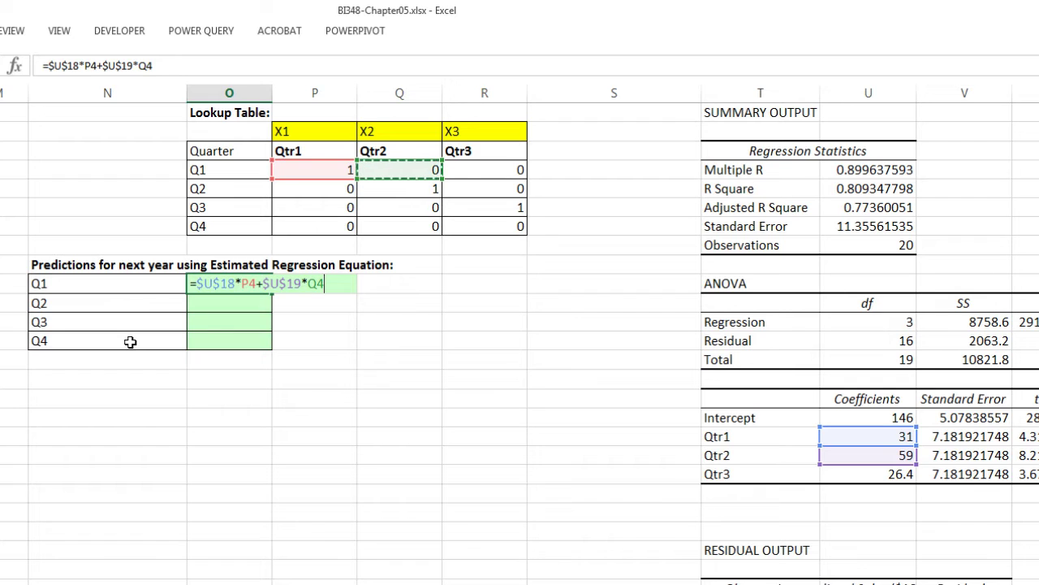
# Add the Qtr3 term +$U$20*R4 to the O10 formula, locking the coefficient reference.
pyautogui.write('+')
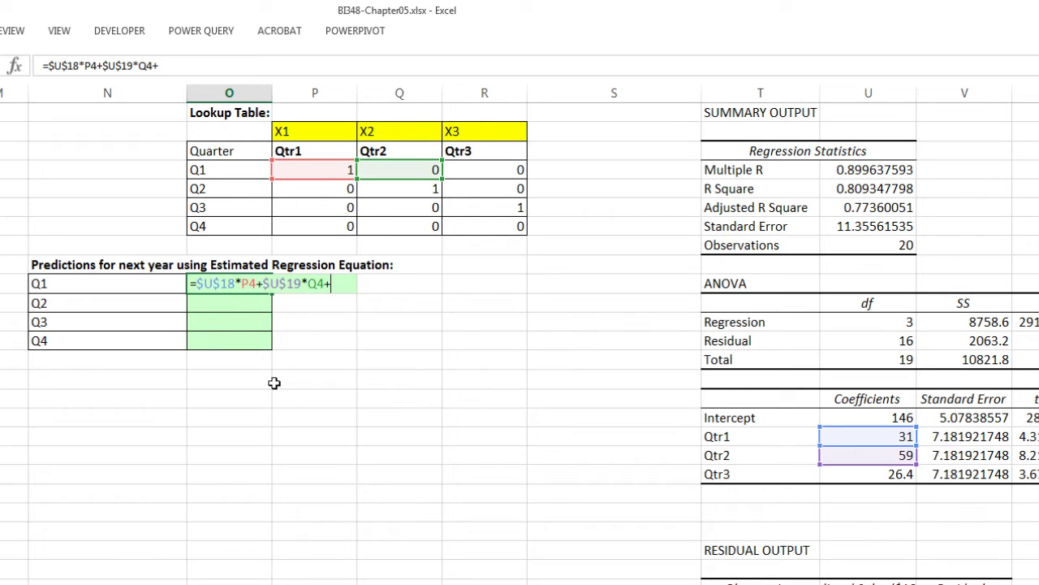
pyautogui.click(866, 476)
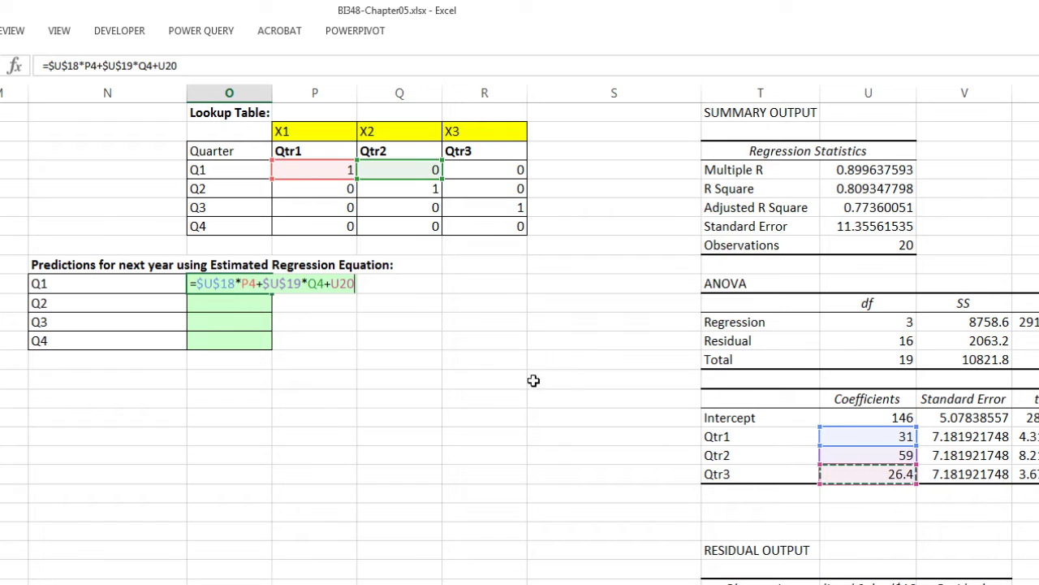
pyautogui.press('F4')
pyautogui.write('*')
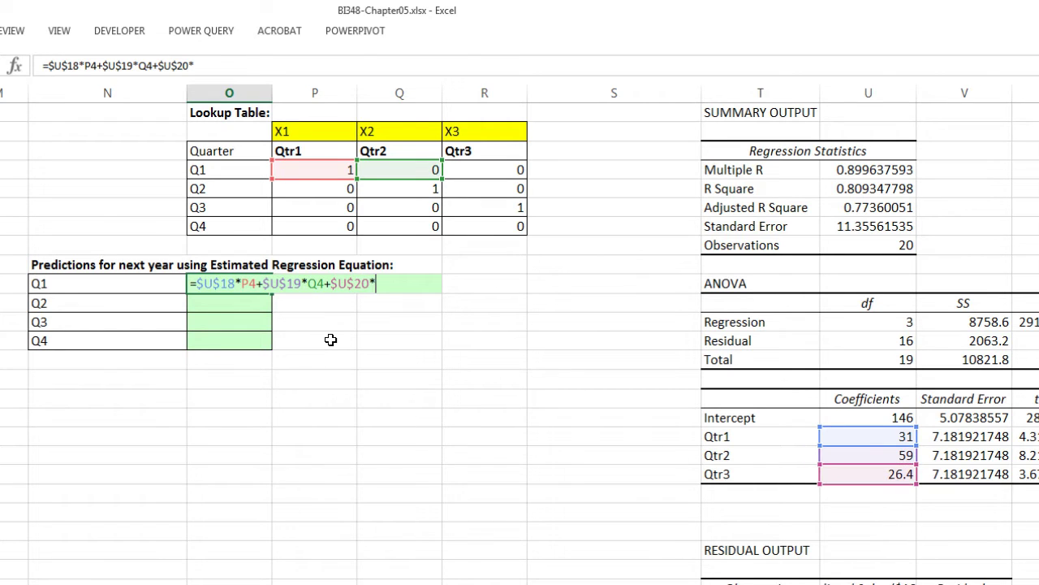
pyautogui.click(470, 167)
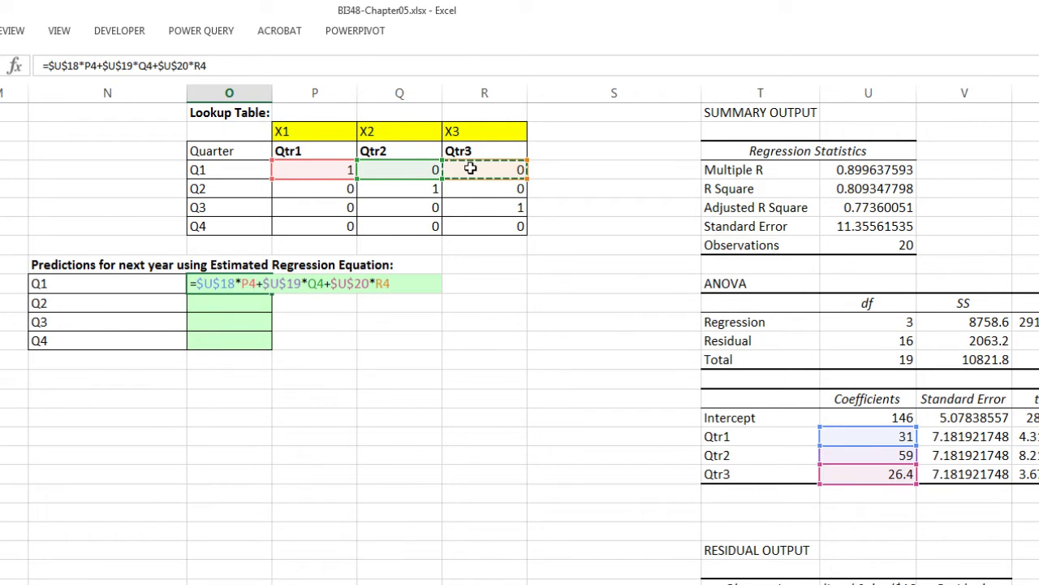
# Complete the O10 prediction formula by adding the locked intercept +$U$17, and copy it down to O13 for all four quarters.
pyautogui.write('+')
pyautogui.click(862, 418)
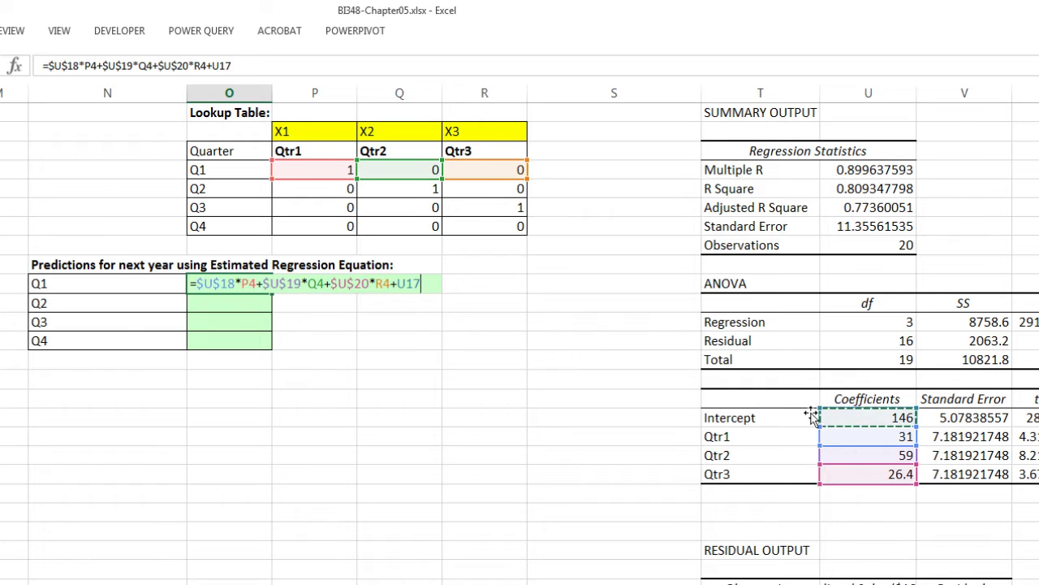
pyautogui.press('F4')
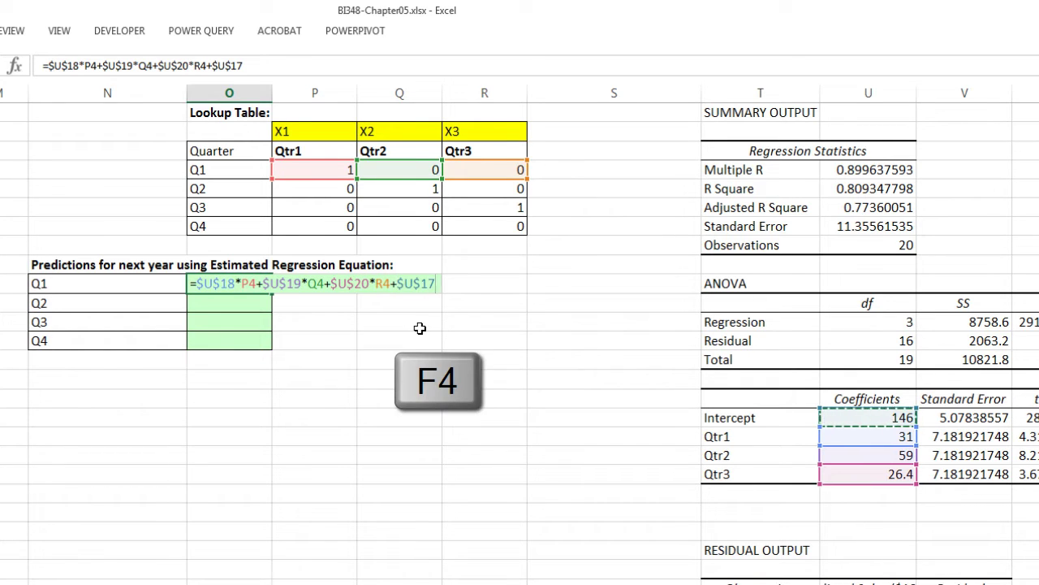
pyautogui.hotkey('ctrl', 'Return')
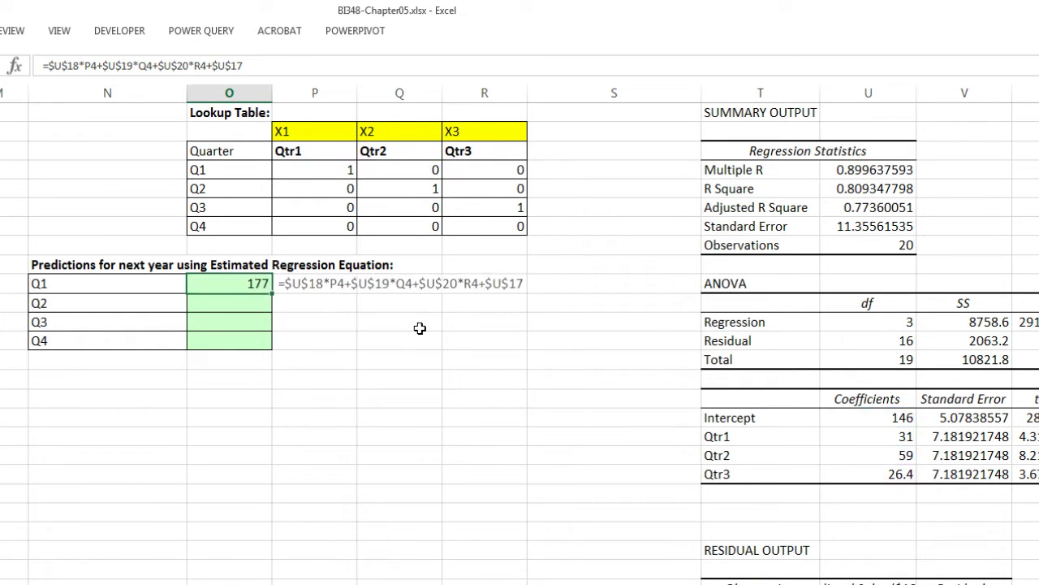
pyautogui.moveTo(273, 292); pyautogui.dragTo(271, 346)
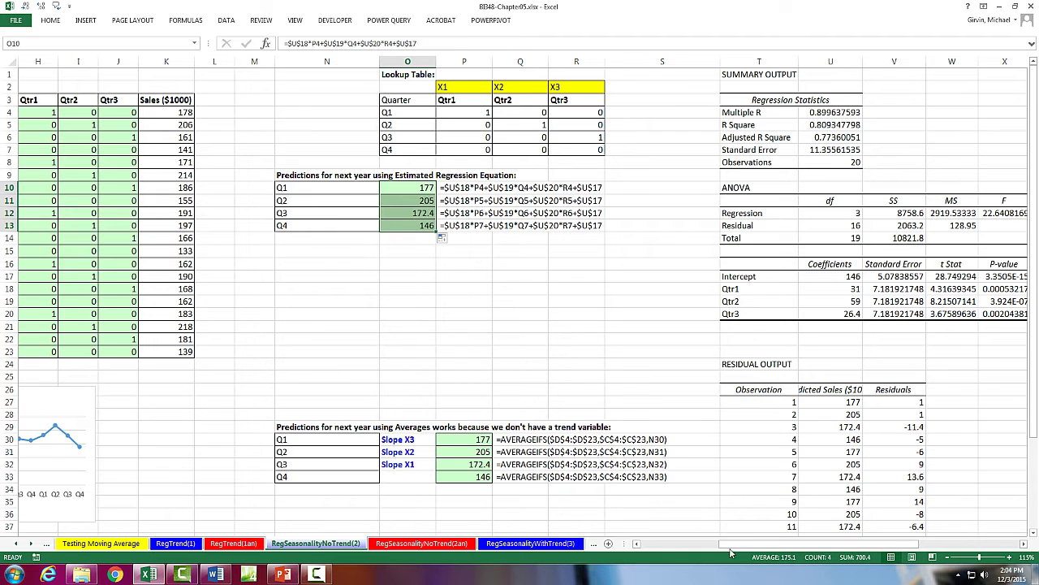
# Add the label "MSE for Regression" in bold red in N15, beside a green-filled result cell in O15.
pyautogui.moveTo(729, 549); pyautogui.dragTo(651, 549)
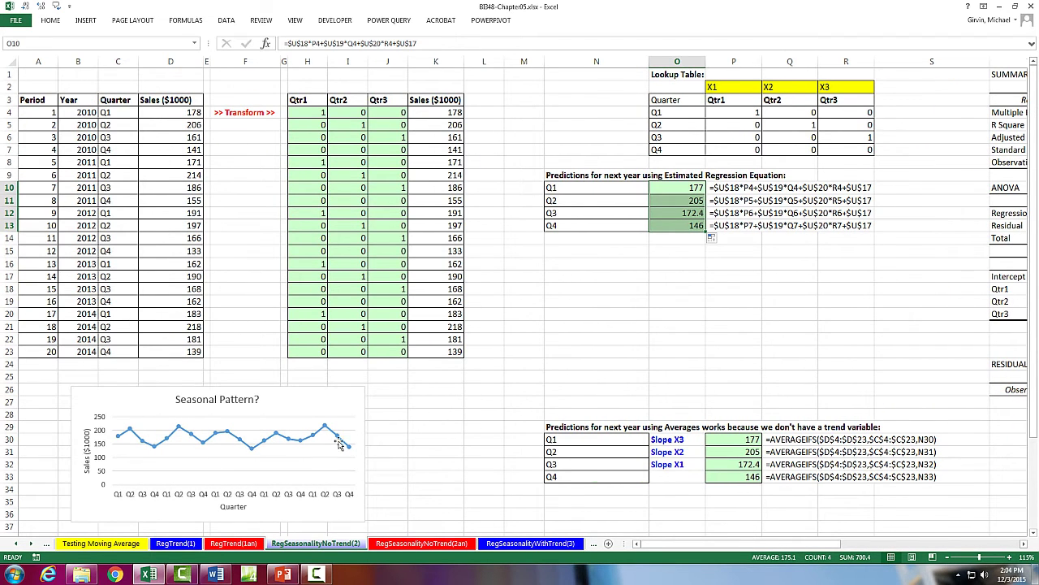
pyautogui.moveTo(668, 543); pyautogui.dragTo(771, 543)
pyautogui.click(313, 253)
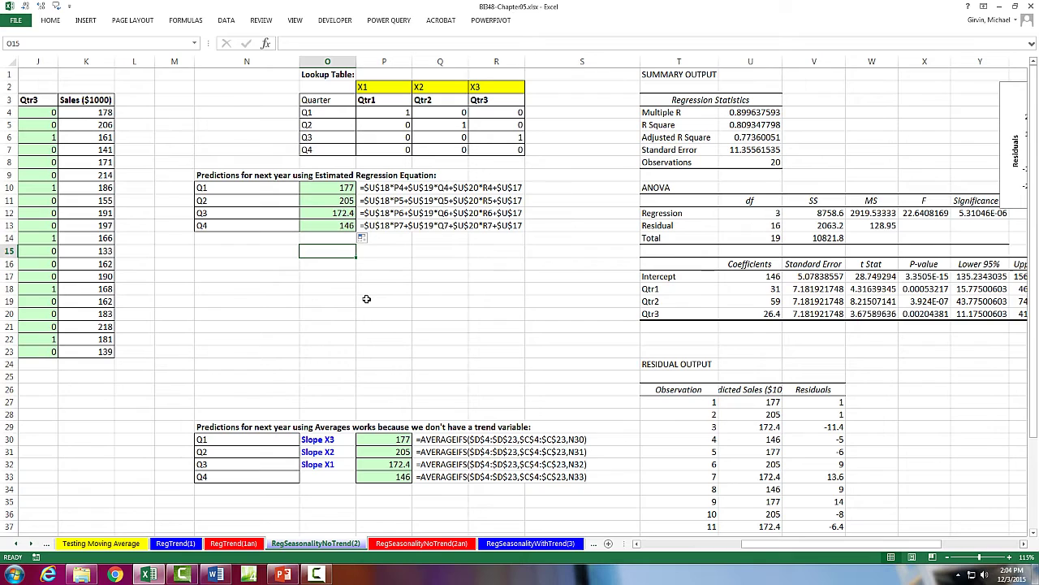
pyautogui.write('MSE for')
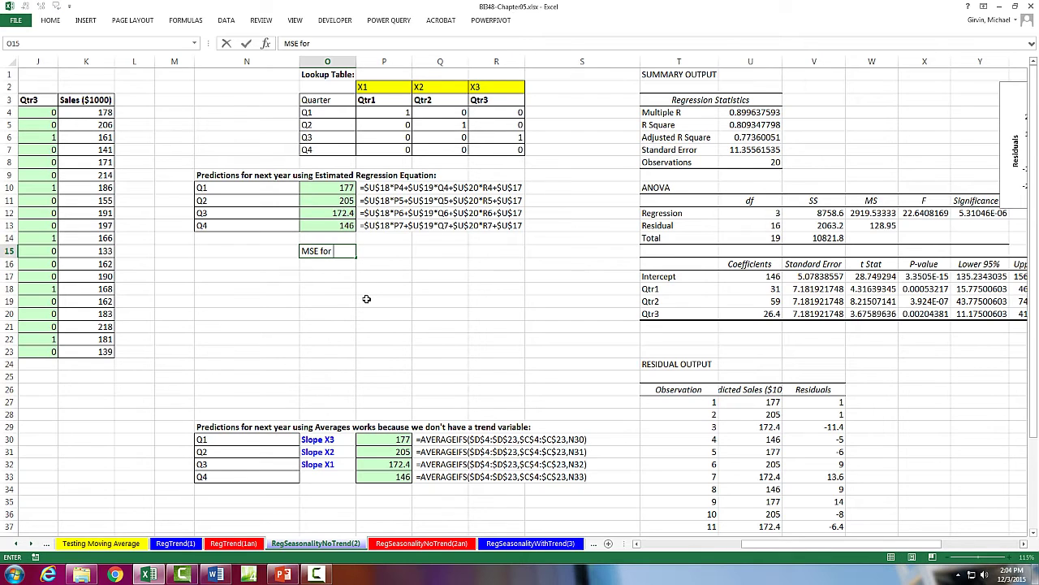
pyautogui.write(' Regression')
pyautogui.click(351, 253)
pyautogui.moveTo(340, 259); pyautogui.dragTo(286, 256)
pyautogui.rightClick(286, 256)
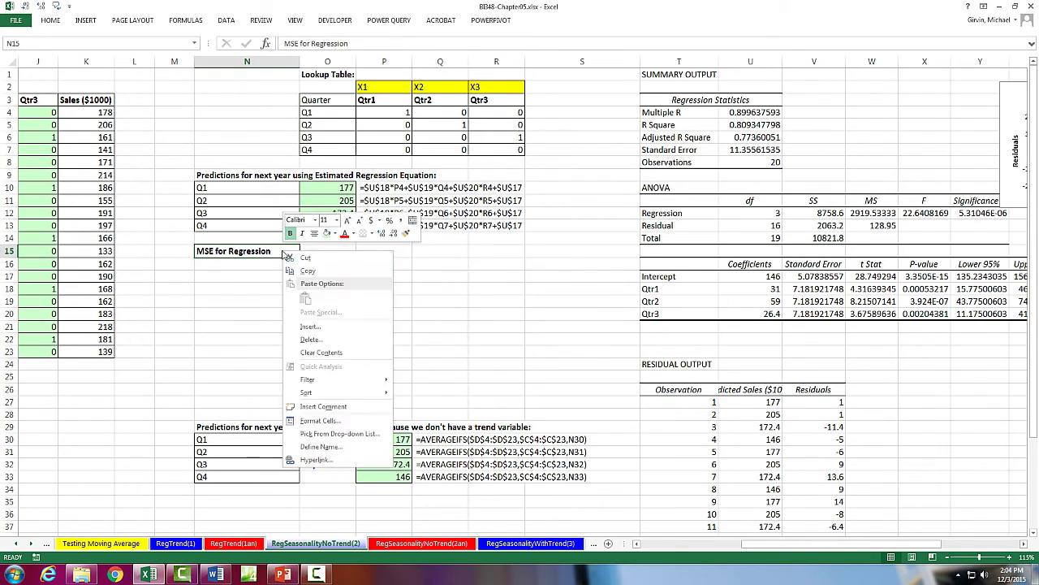
# Calculate the regression's MSE in O15 by dividing the residual sum of squares by the number of observations, =V13/U8.
pyautogui.click(330, 250)
pyautogui.write('=')
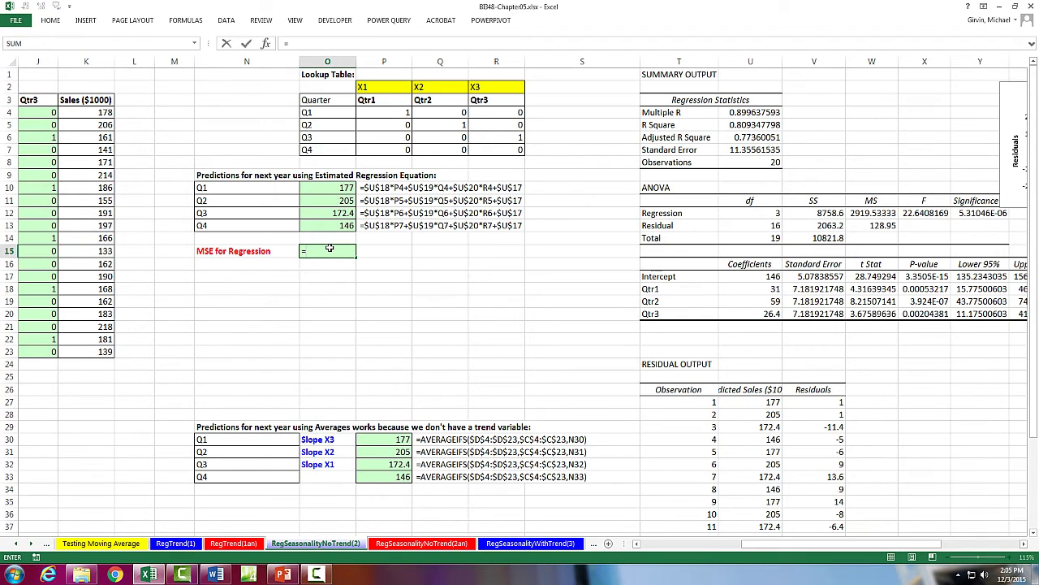
pyautogui.click(814, 227)
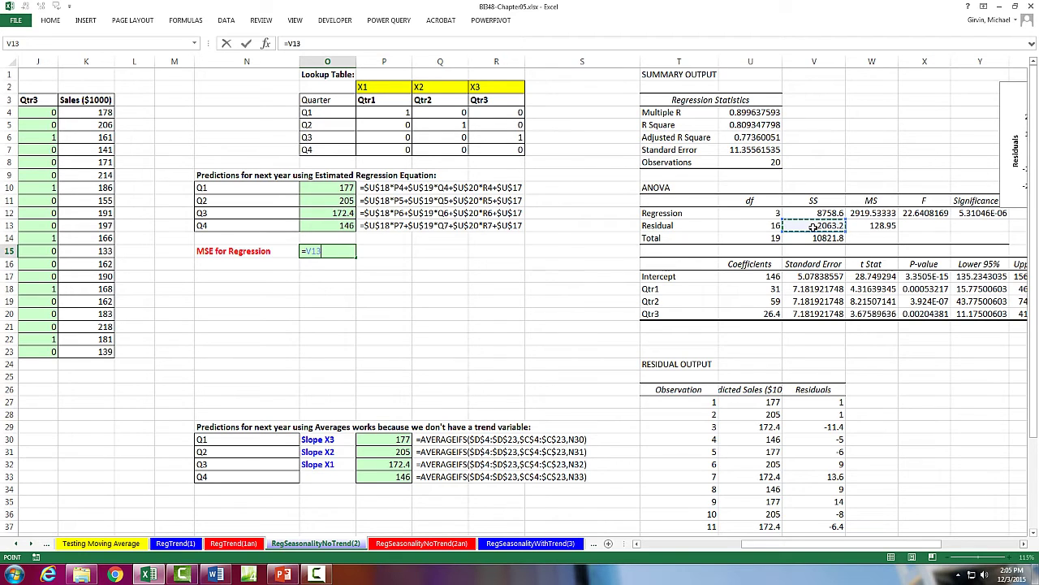
pyautogui.write('/')
pyautogui.click(774, 162)
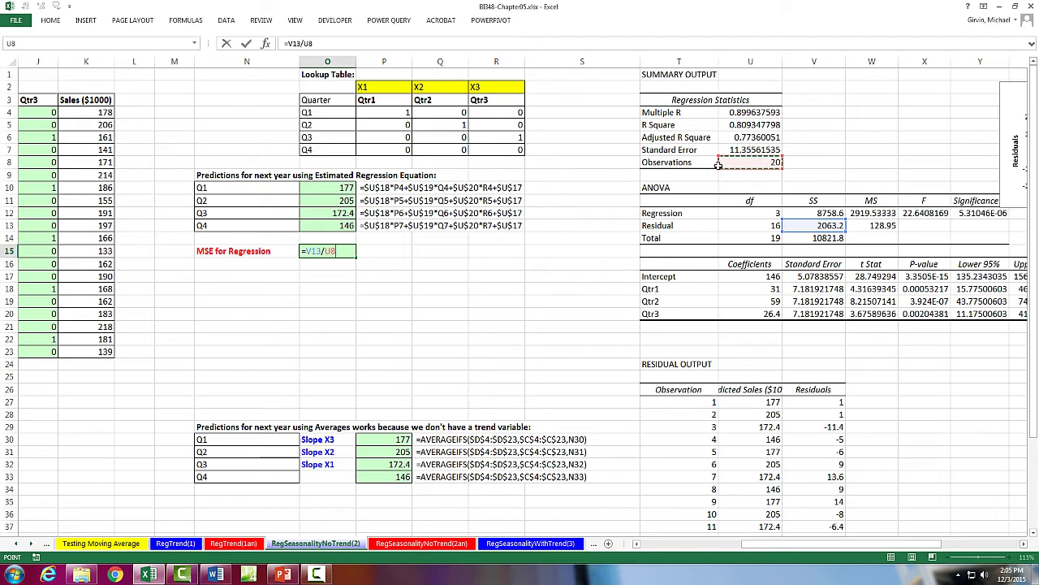
pyautogui.hotkey('ctrl', 'Return')
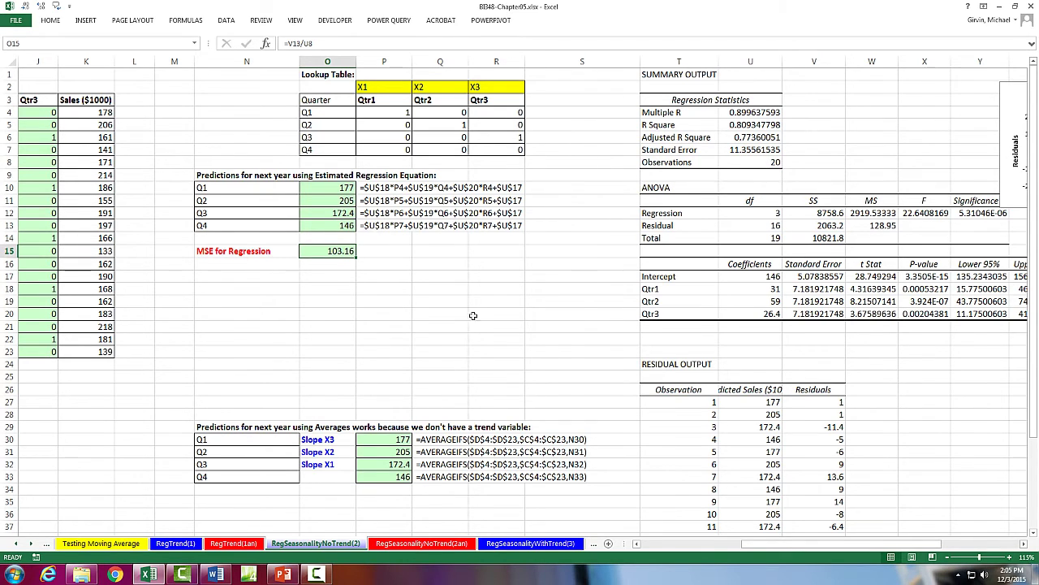
# Open the RegSeasonalityWithTrend(3) worksheet.
pyautogui.moveTo(763, 543); pyautogui.dragTo(526, 549)
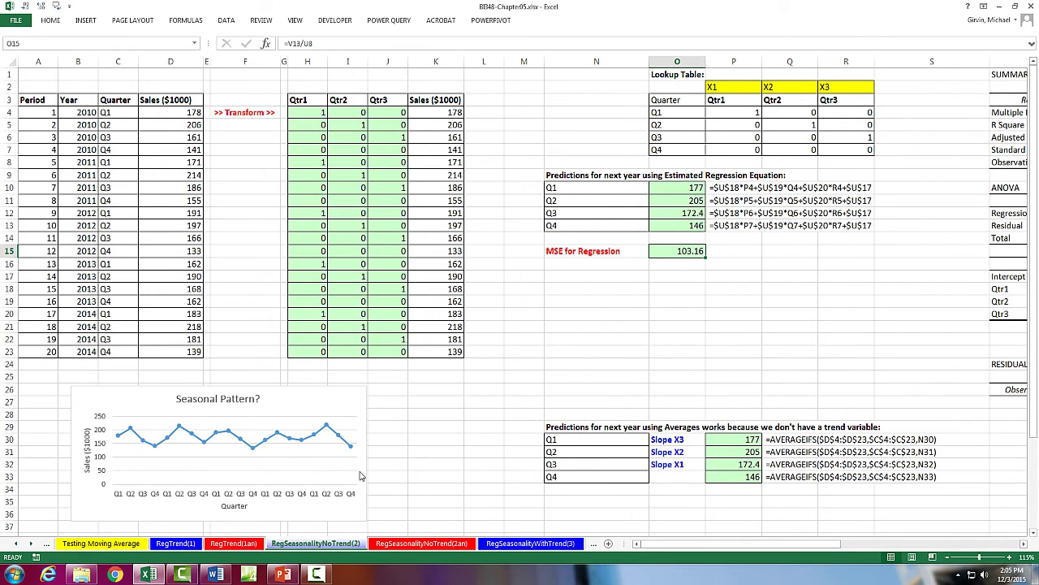
pyautogui.click(31, 544)
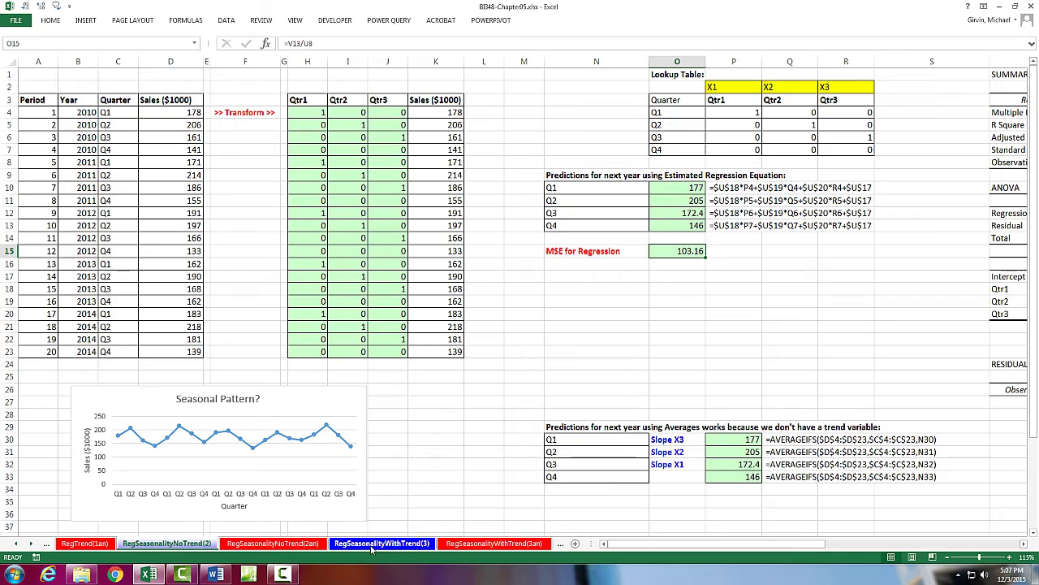
pyautogui.click(372, 548)
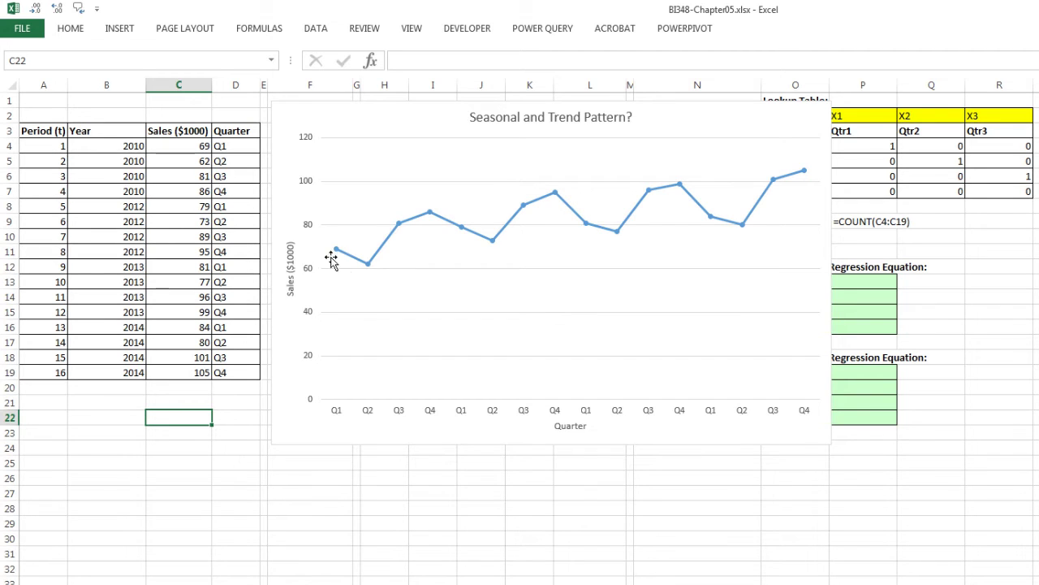
# Inspect the quarterly points on the Seasonal and Trend Pattern chart and move the chart below the data tables.
pyautogui.moveTo(366, 272)
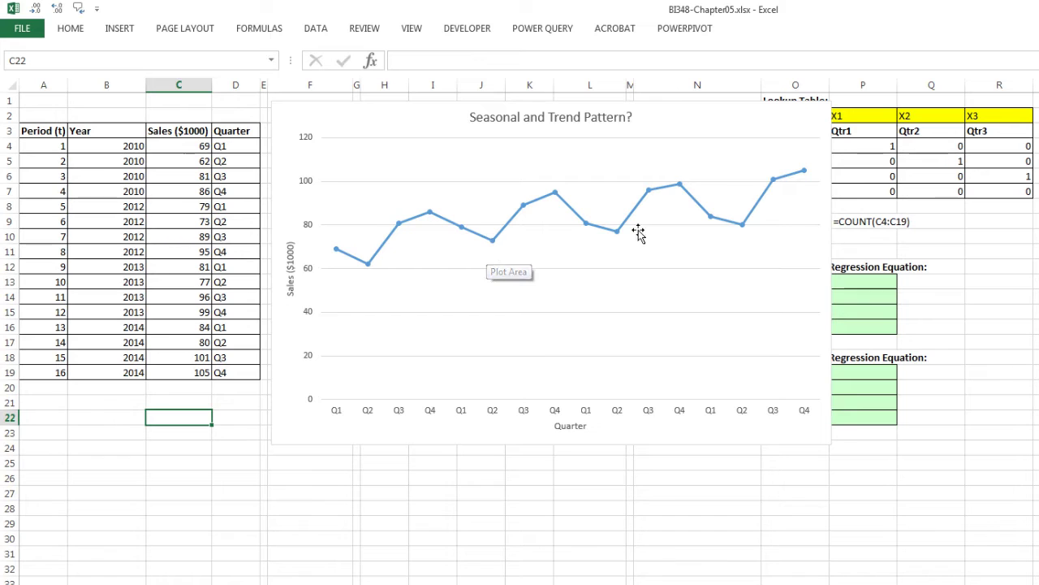
pyautogui.moveTo(493, 244)
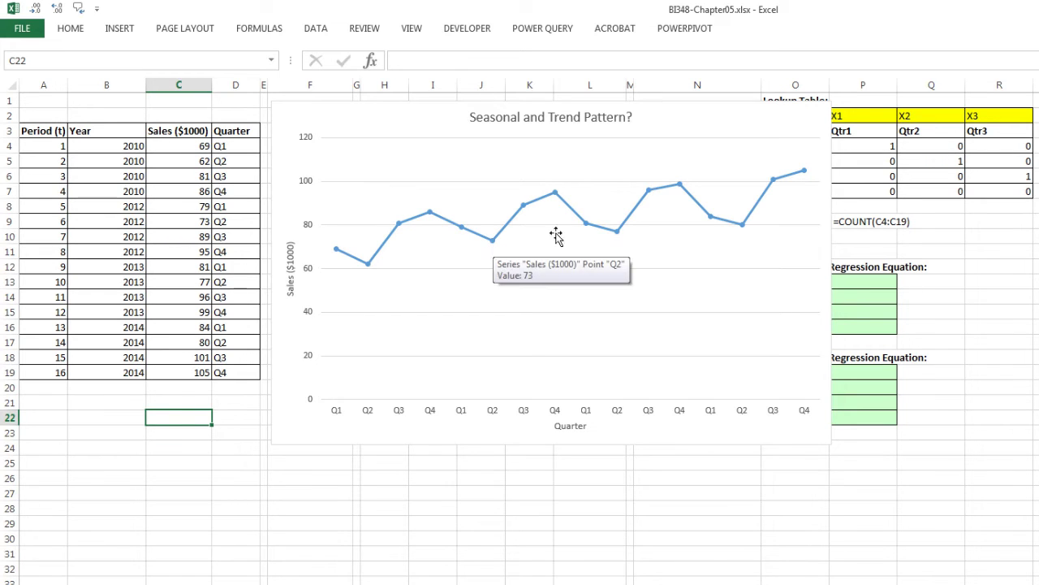
pyautogui.moveTo(619, 233)
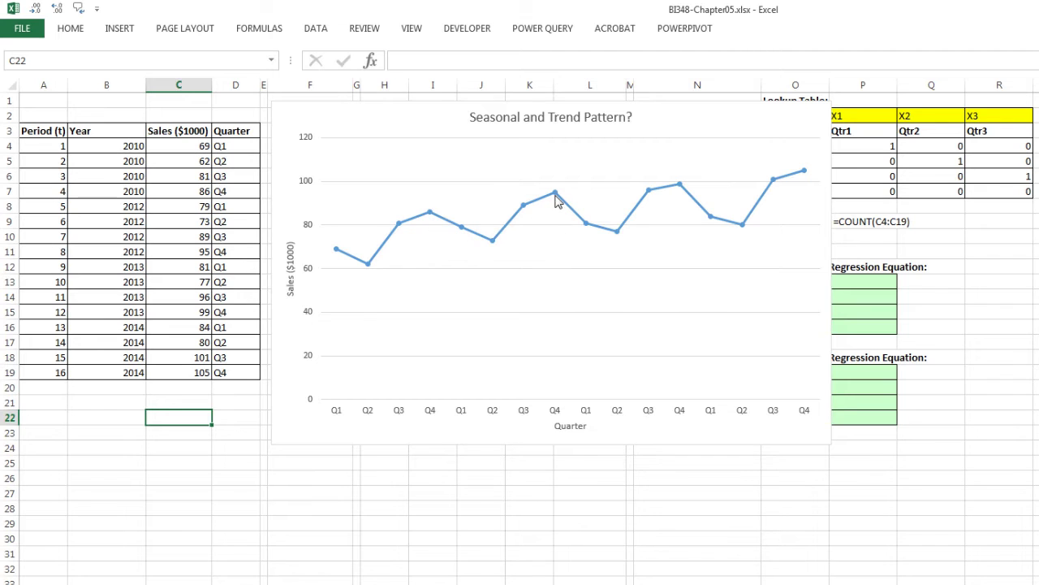
pyautogui.moveTo(556, 200)
pyautogui.moveTo(680, 188)
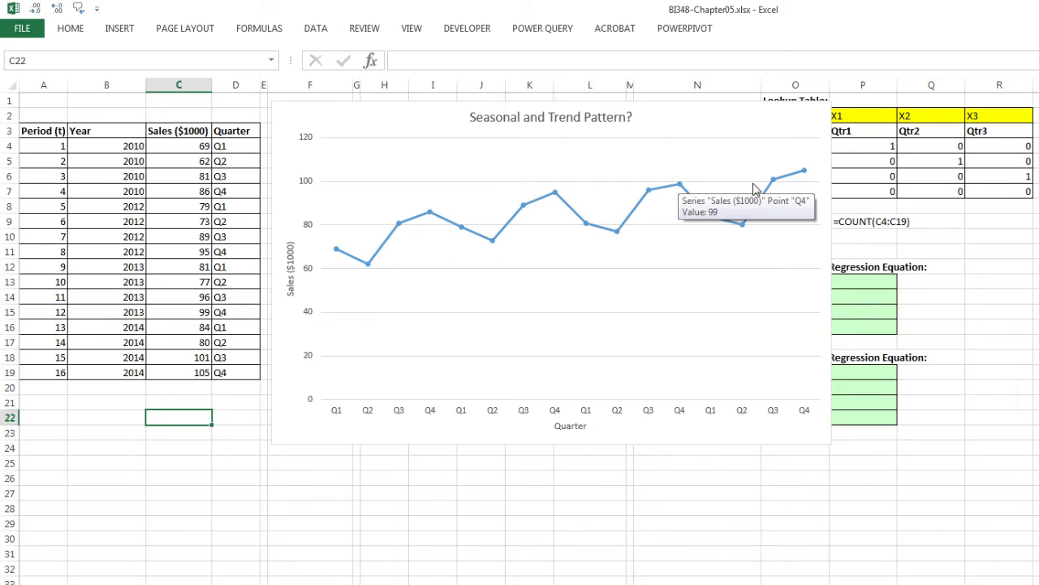
pyautogui.moveTo(804, 175)
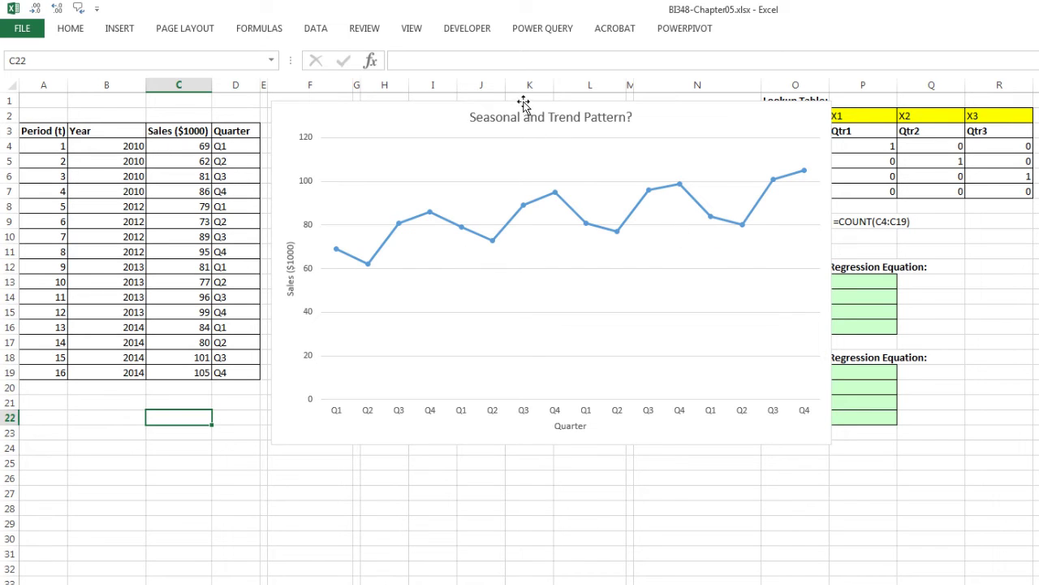
pyautogui.moveTo(523, 101); pyautogui.dragTo(227, 546)
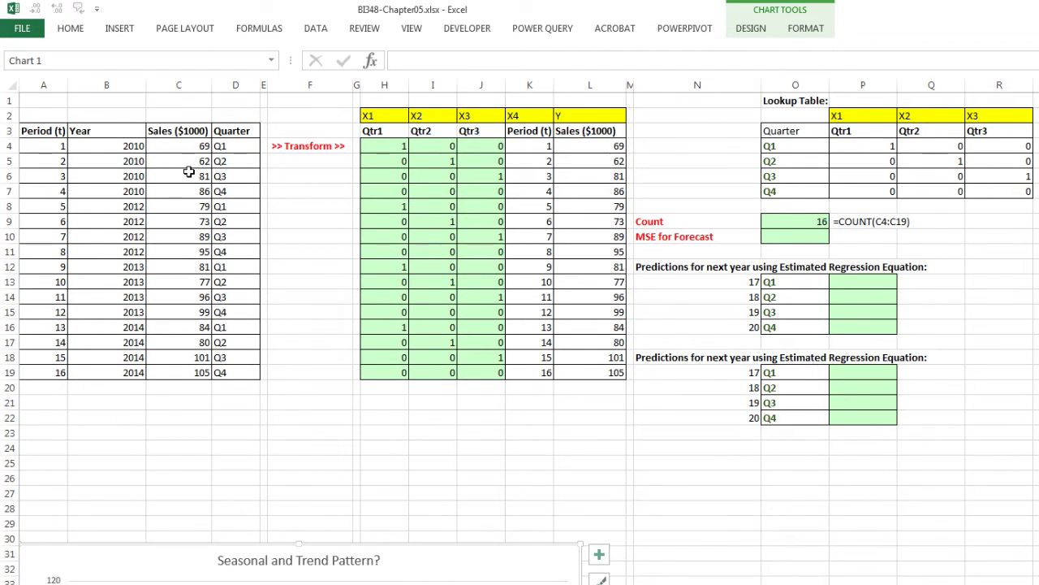
# Review the Quarter column, the Qtr1 to Qtr3 dummy variable columns and the VLOOKUP formula in H4 that fills them.
pyautogui.moveTo(233, 127); pyautogui.dragTo(236, 372)
pyautogui.click(375, 133)
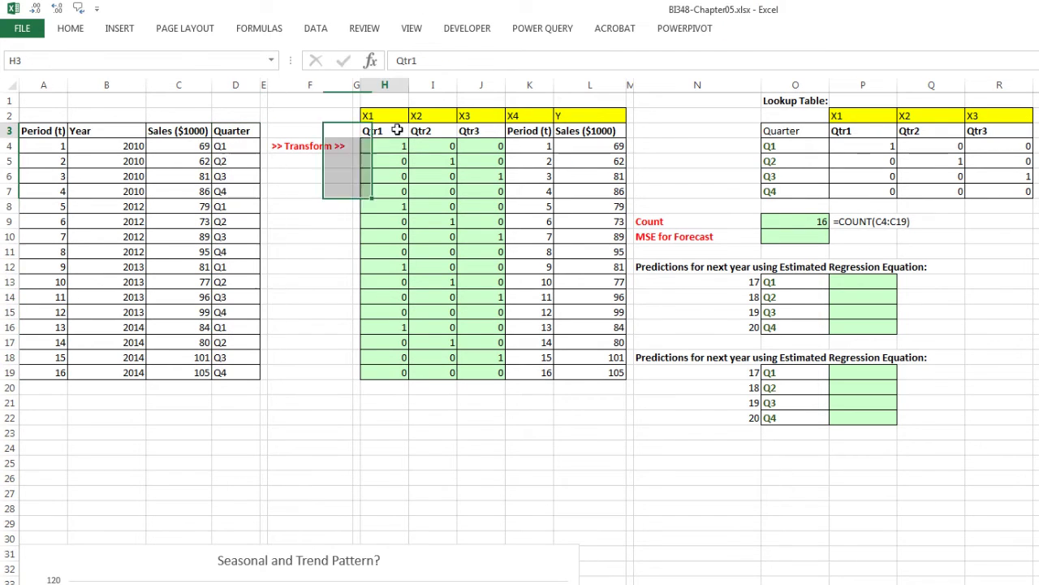
pyautogui.click(415, 132)
pyautogui.click(471, 133)
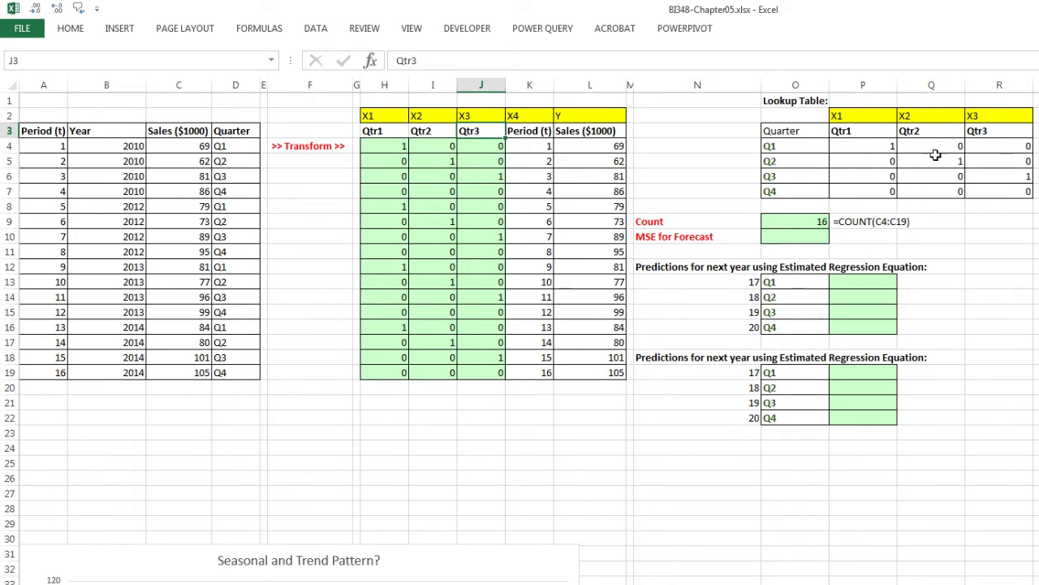
pyautogui.doubleClick(396, 150)
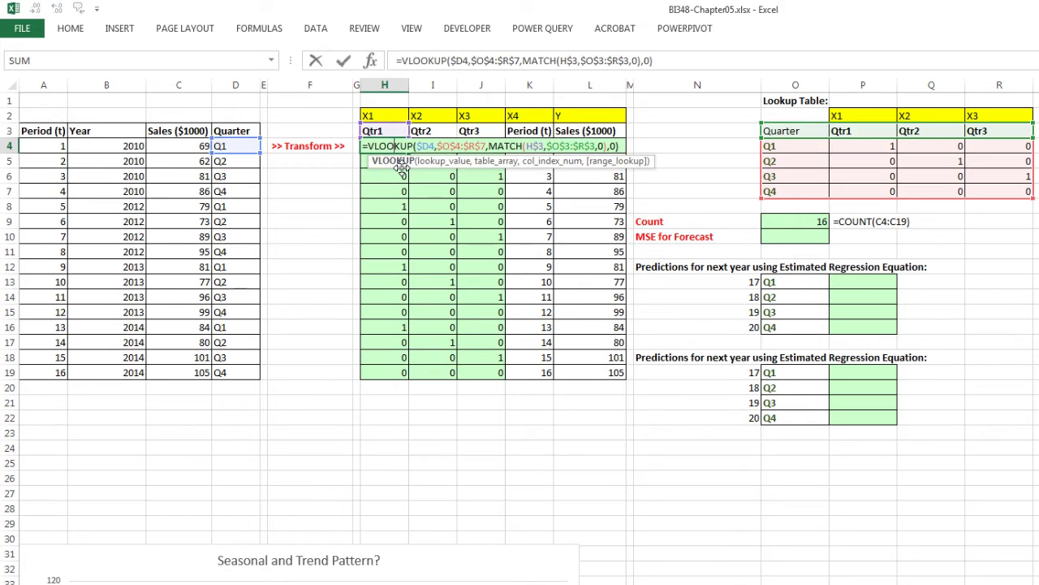
pyautogui.press('Escape')
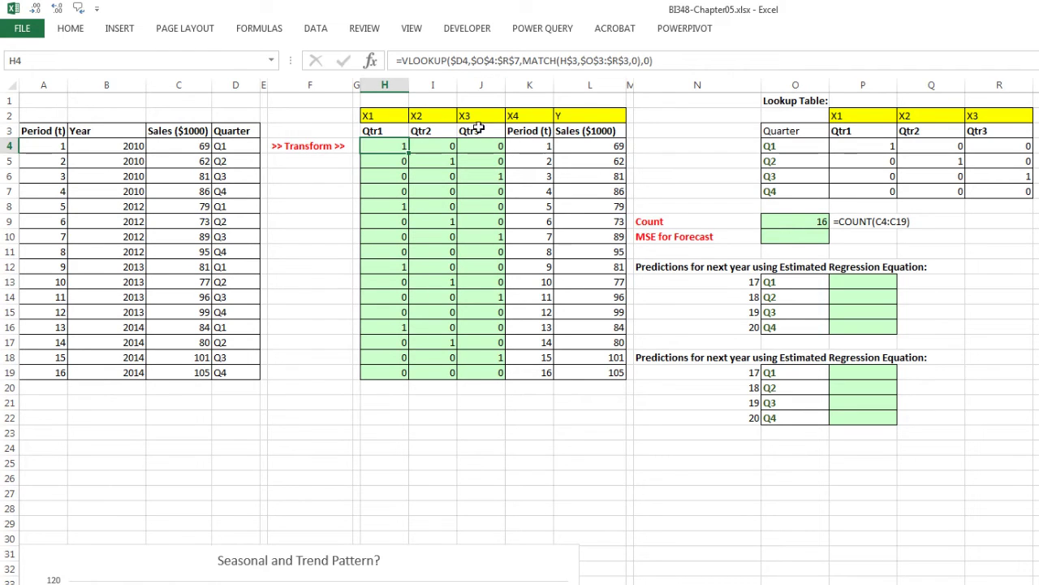
pyautogui.click(498, 178)
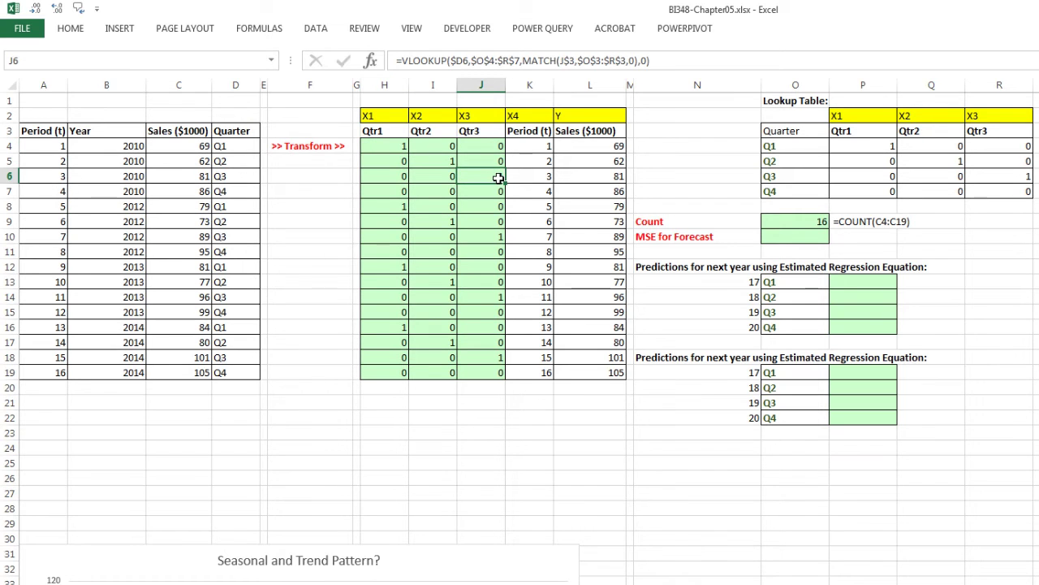
# Run a Regression with Y range $L$3:$L$19 and X range $H$3:$K$19, using labels, 99% confidence, residuals and residual plots, output to $T$1.
pyautogui.click(320, 33)
pyautogui.click(997, 69)
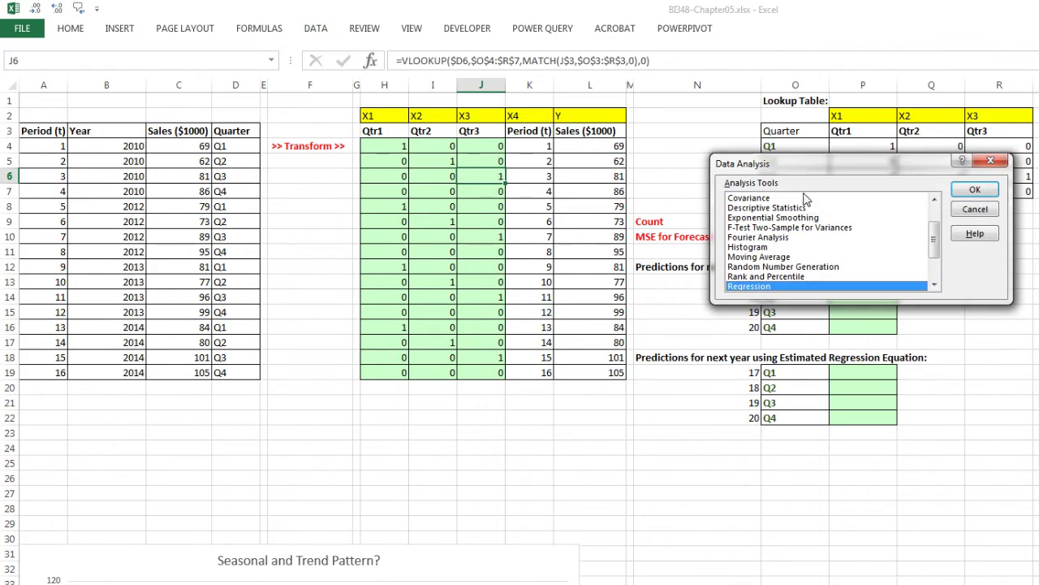
pyautogui.click(975, 189)
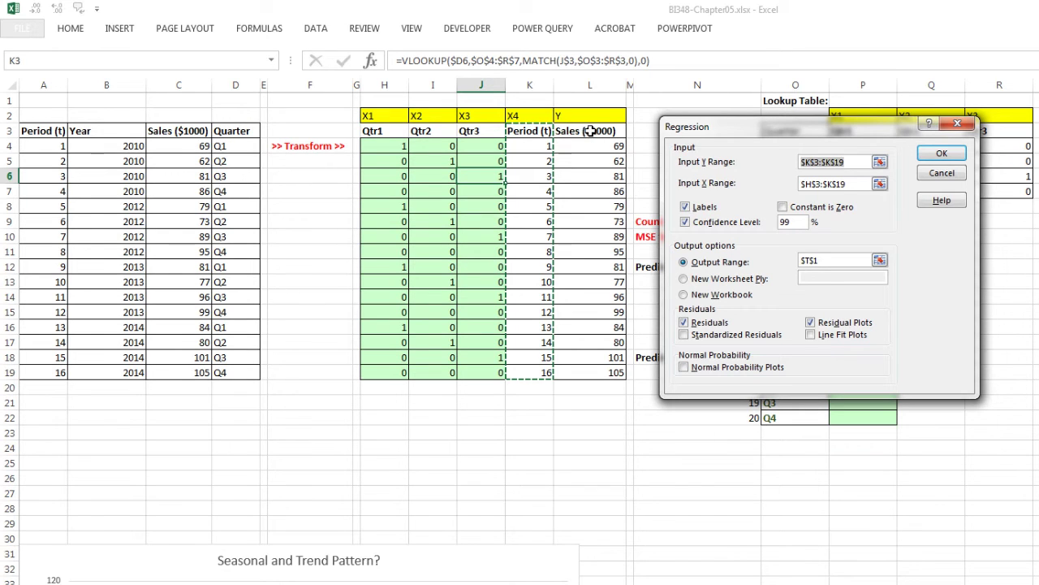
pyautogui.moveTo(585, 132); pyautogui.dragTo(588, 375)
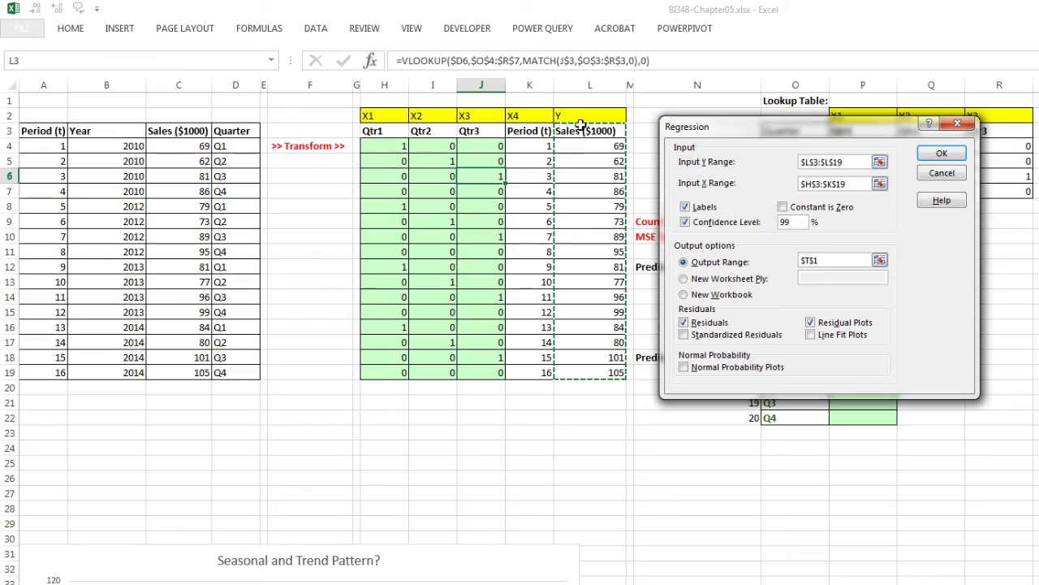
pyautogui.press('Tab')
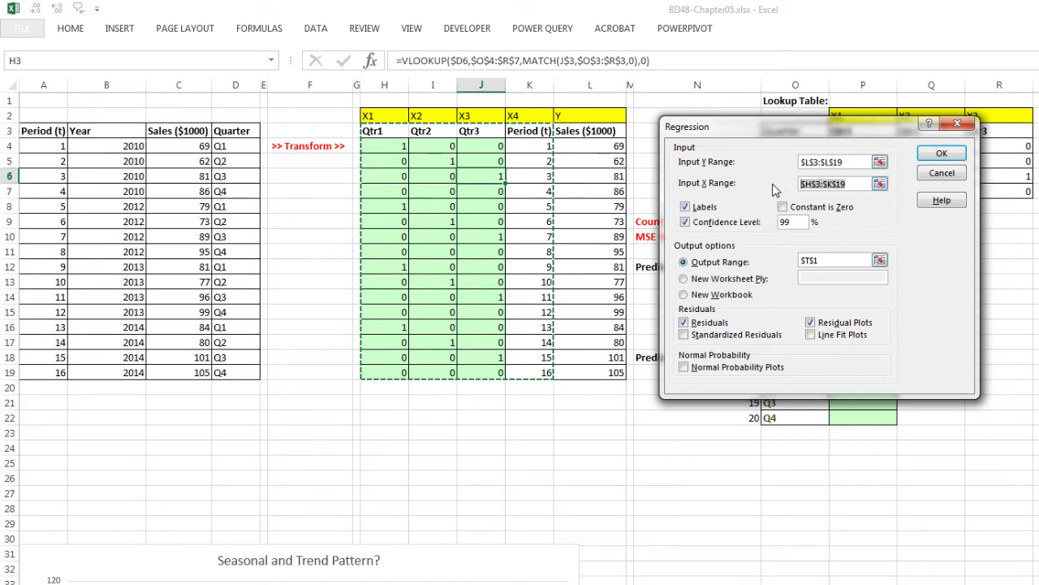
pyautogui.moveTo(367, 130); pyautogui.dragTo(526, 372)
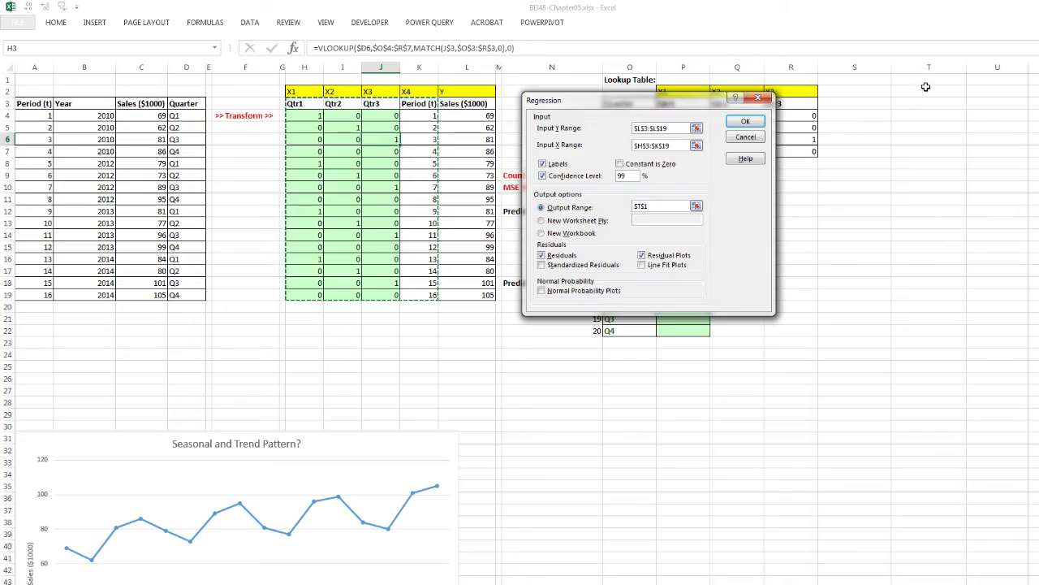
pyautogui.click(747, 122)
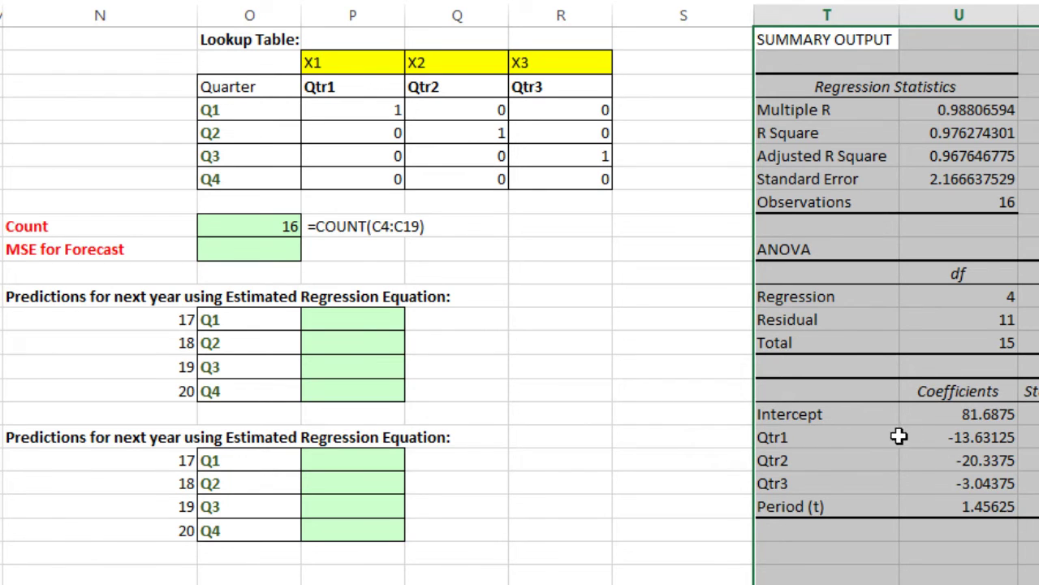
# Examine the intercept, Qtr1 to Qtr3 and Period (t) coefficients in the regression output.
pyautogui.click(819, 437)
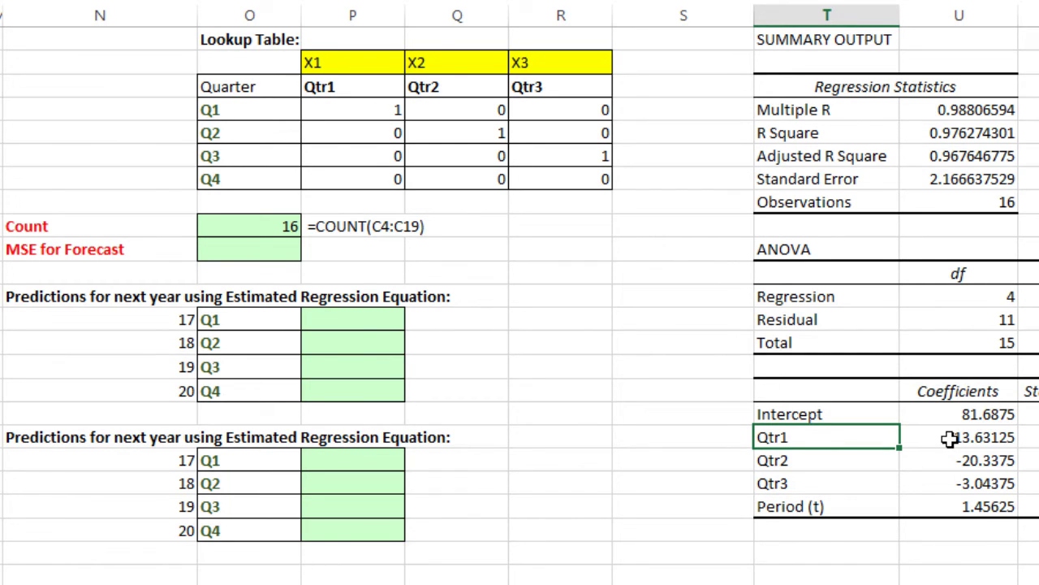
pyautogui.click(979, 416)
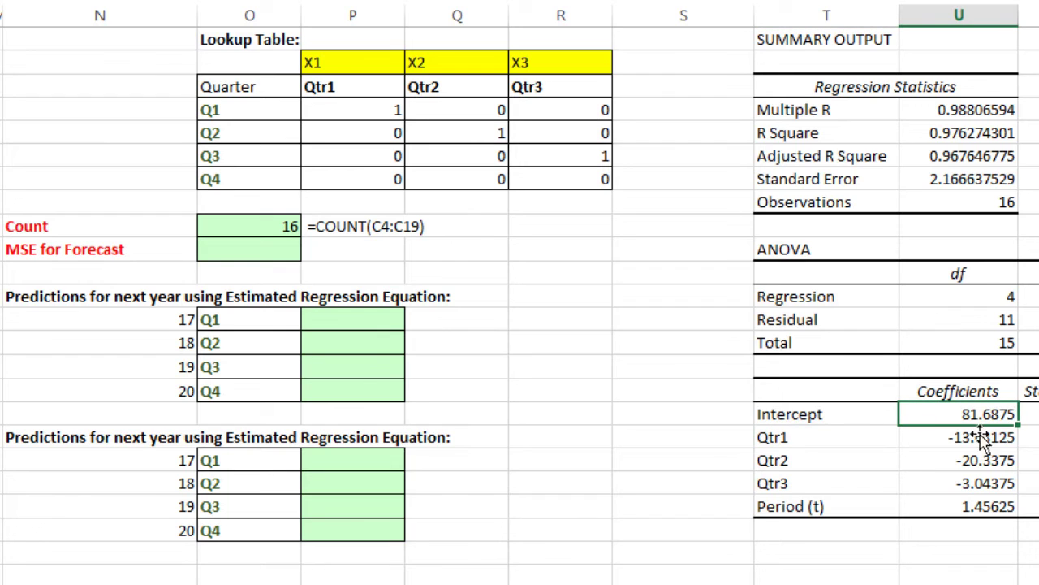
pyautogui.click(849, 505)
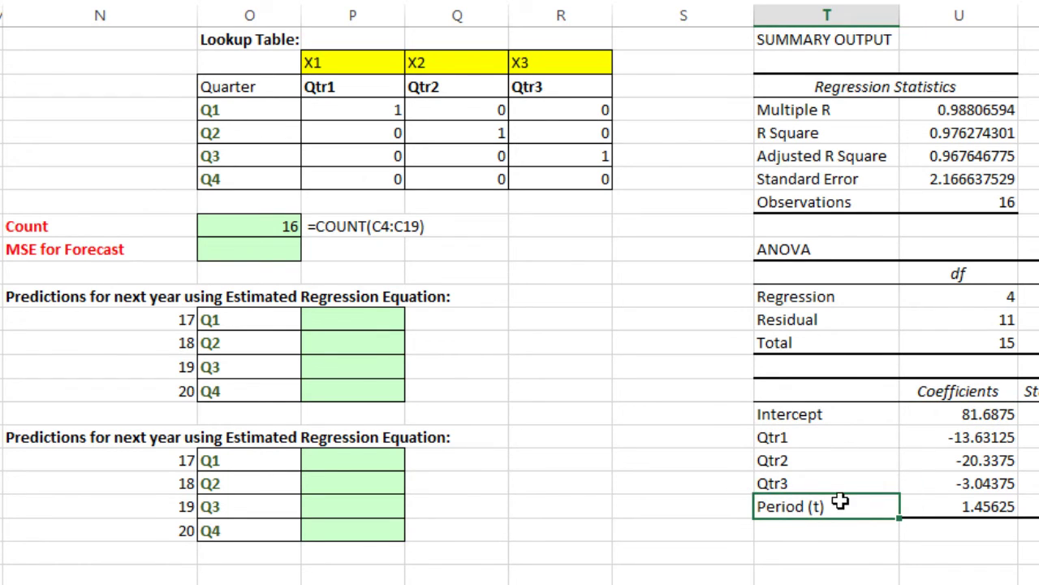
# Begin the period 17 Q1 prediction formula in P13 with the seasonal terms =$U$18*P4+$U$19*Q4+$U$20*R4.
pyautogui.click(932, 507)
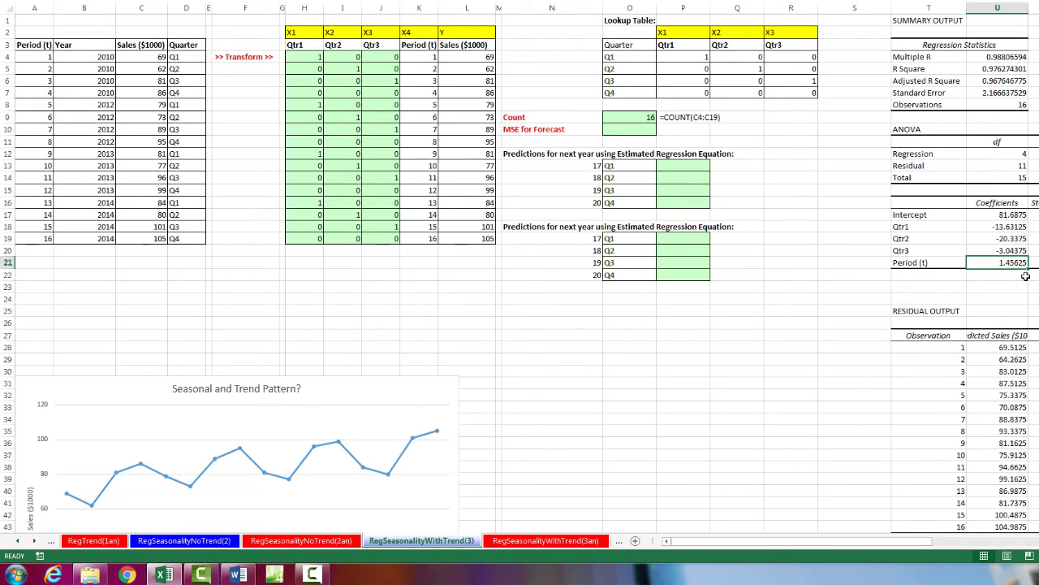
pyautogui.click(666, 165)
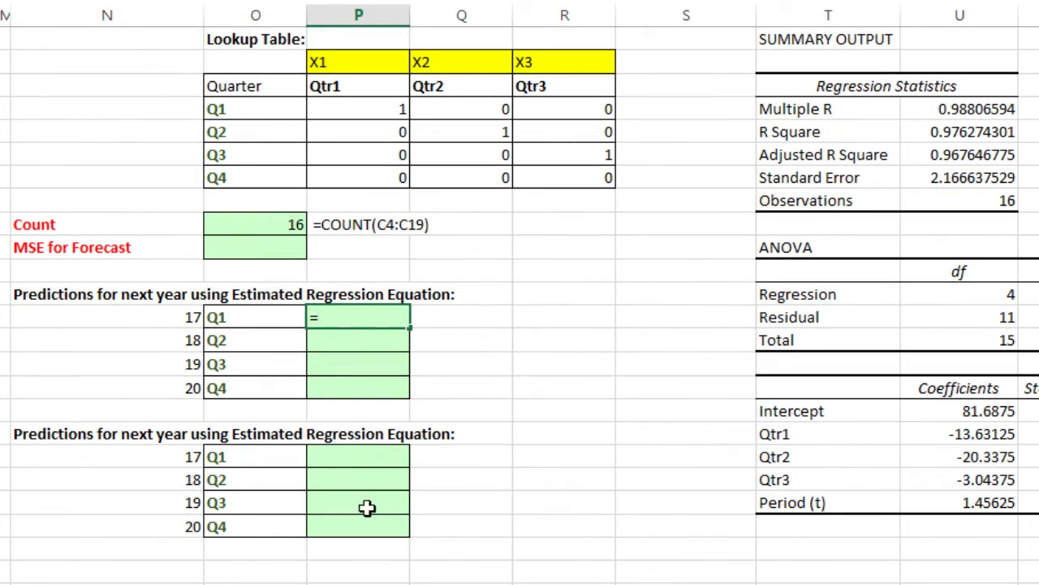
pyautogui.click(932, 432)
pyautogui.press('F4')
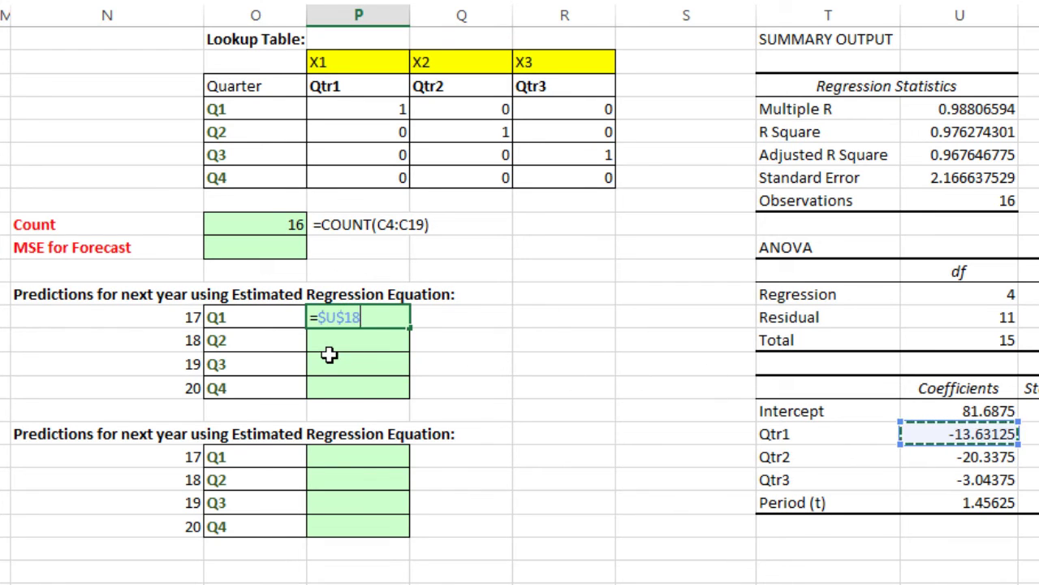
pyautogui.write('*')
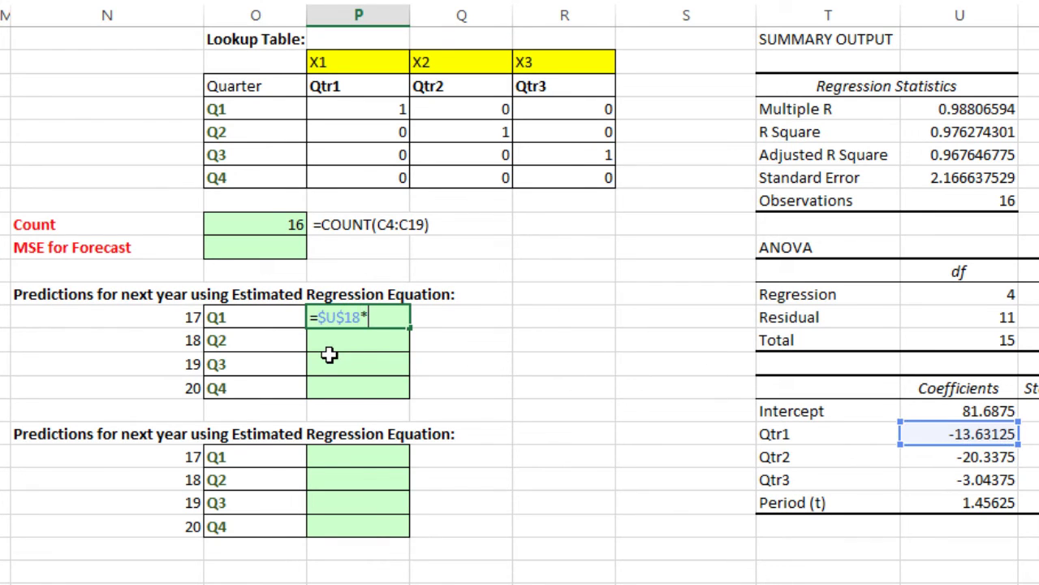
pyautogui.click(361, 109)
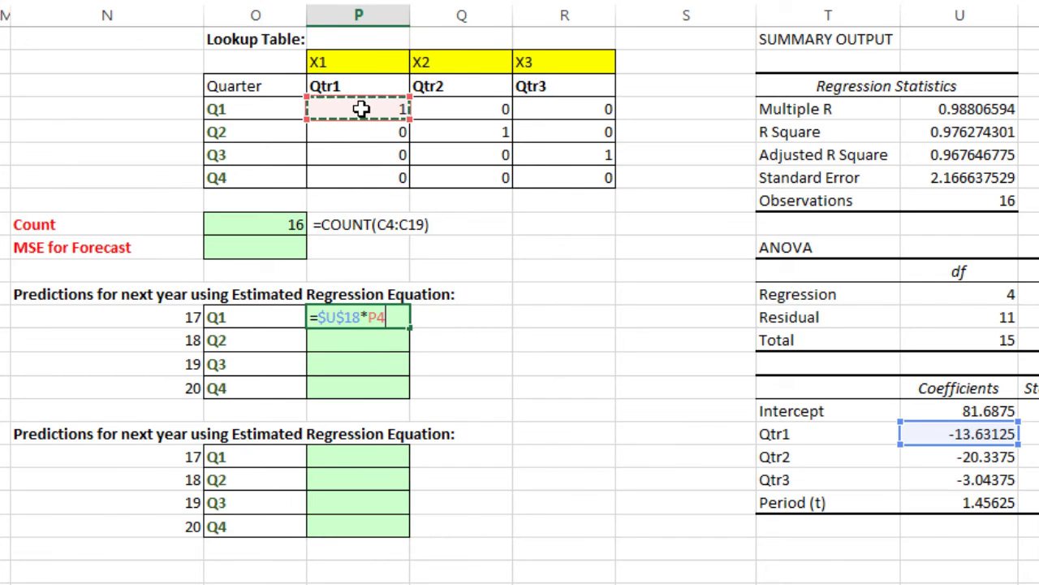
pyautogui.write('+')
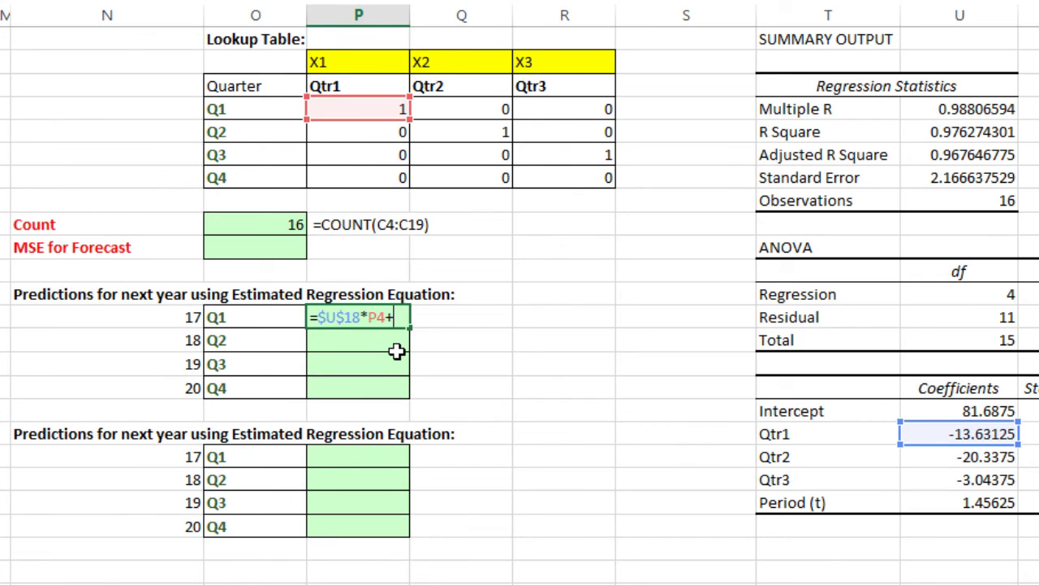
pyautogui.click(939, 460)
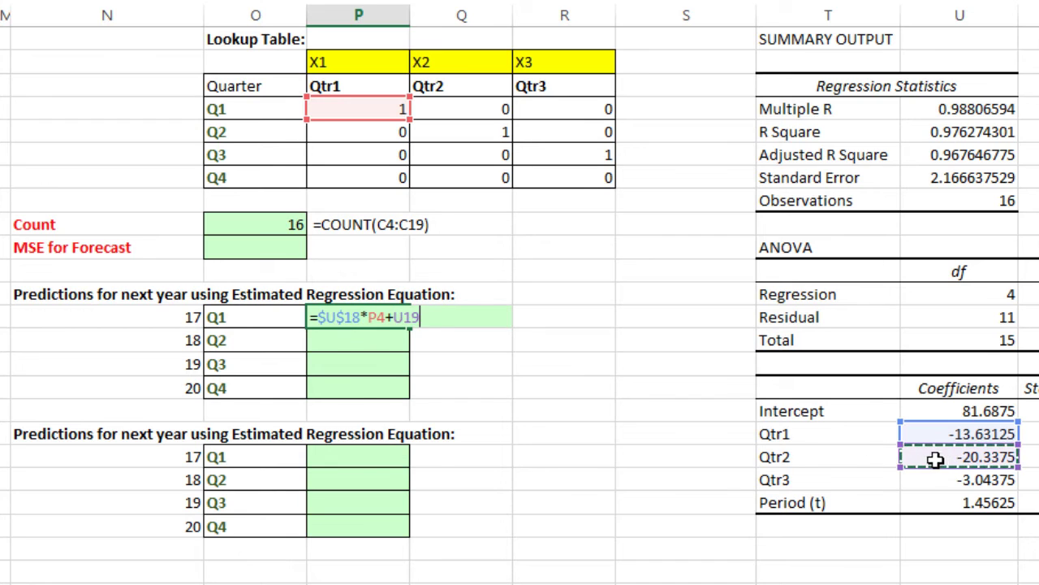
pyautogui.press('F4')
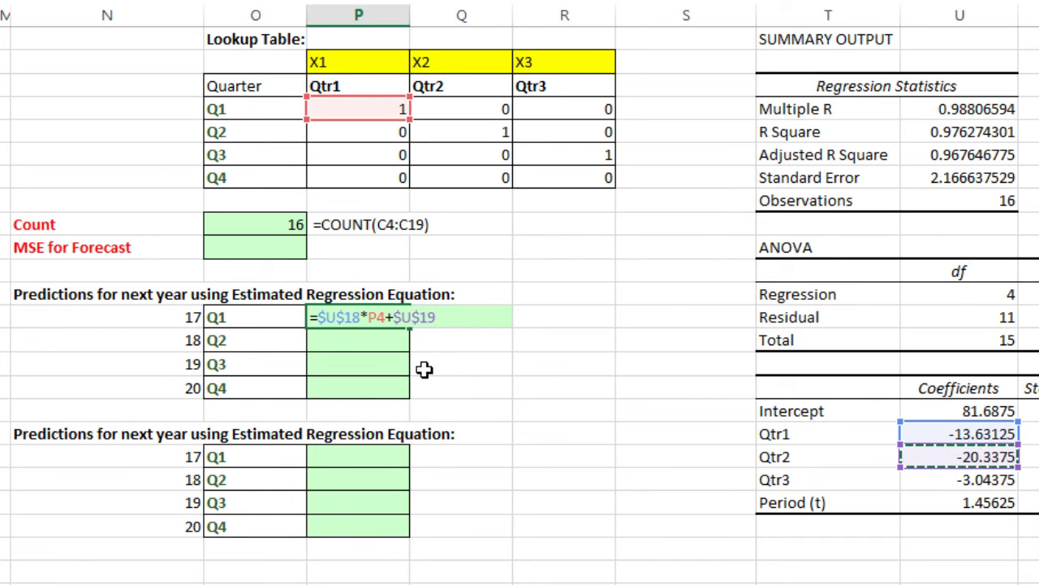
pyautogui.write('*')
pyautogui.click(438, 111)
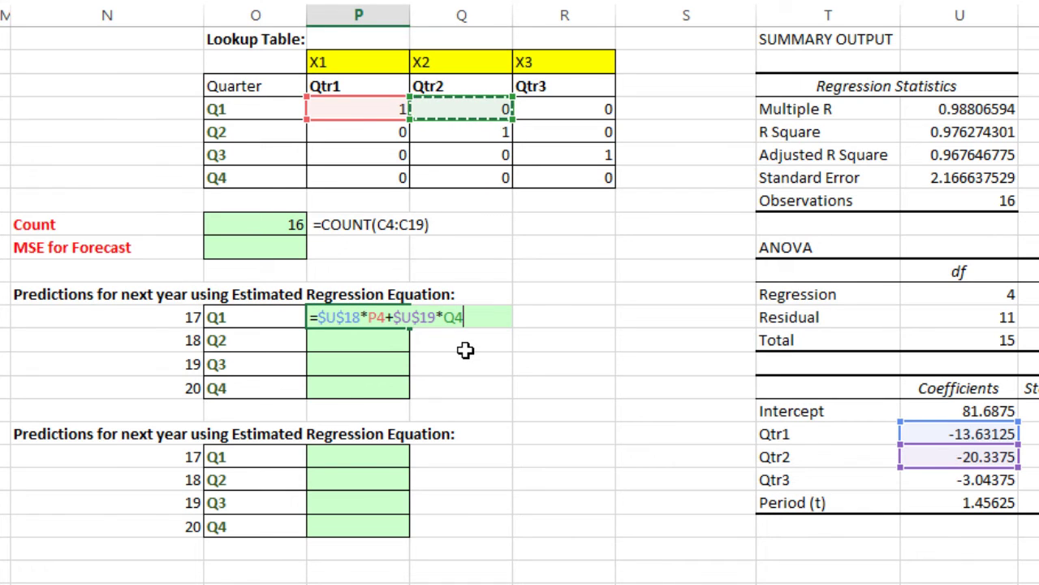
pyautogui.write('+')
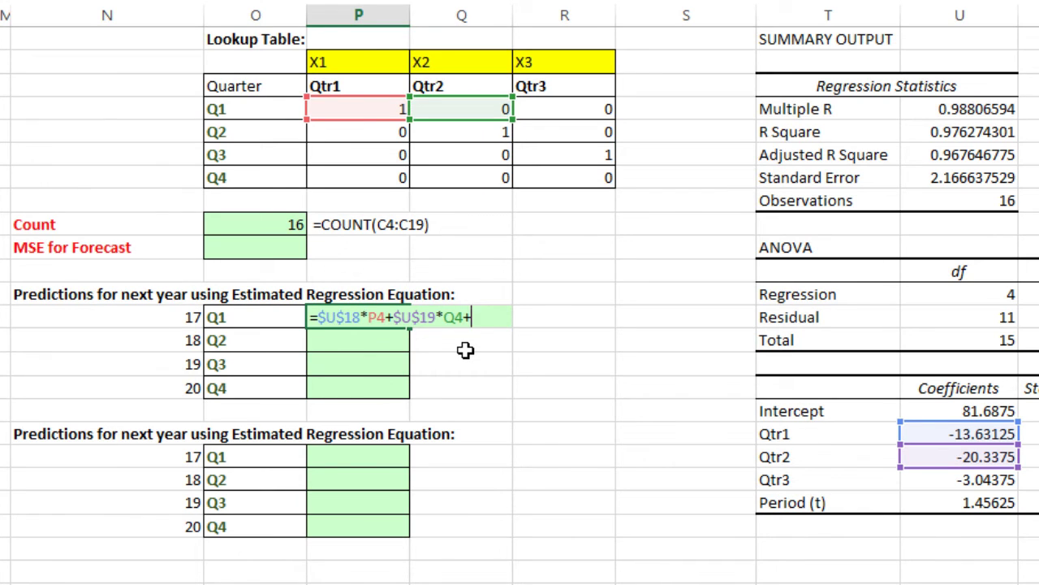
pyautogui.click(968, 481)
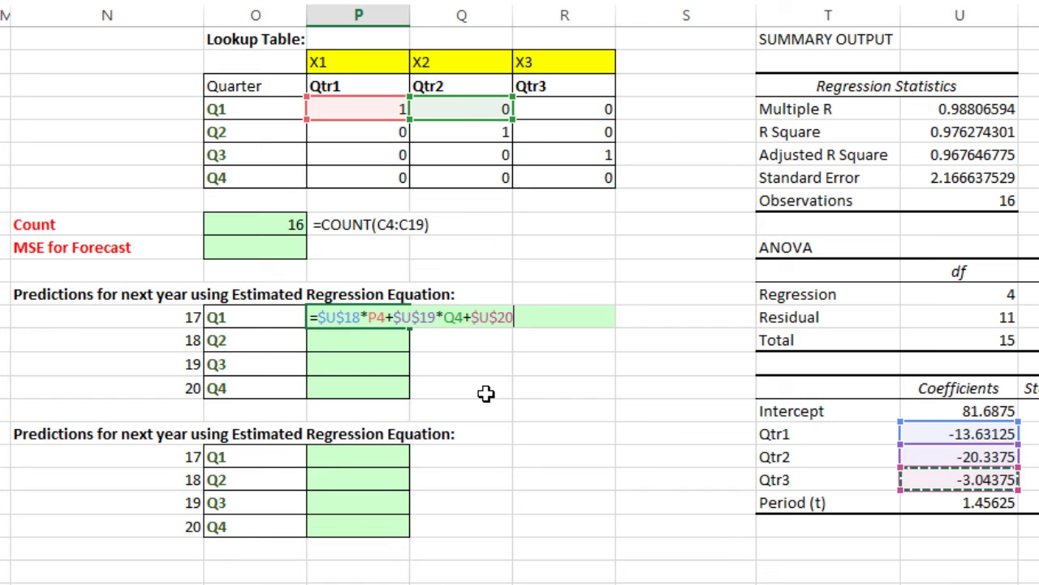
pyautogui.write('*')
pyautogui.click(571, 110)
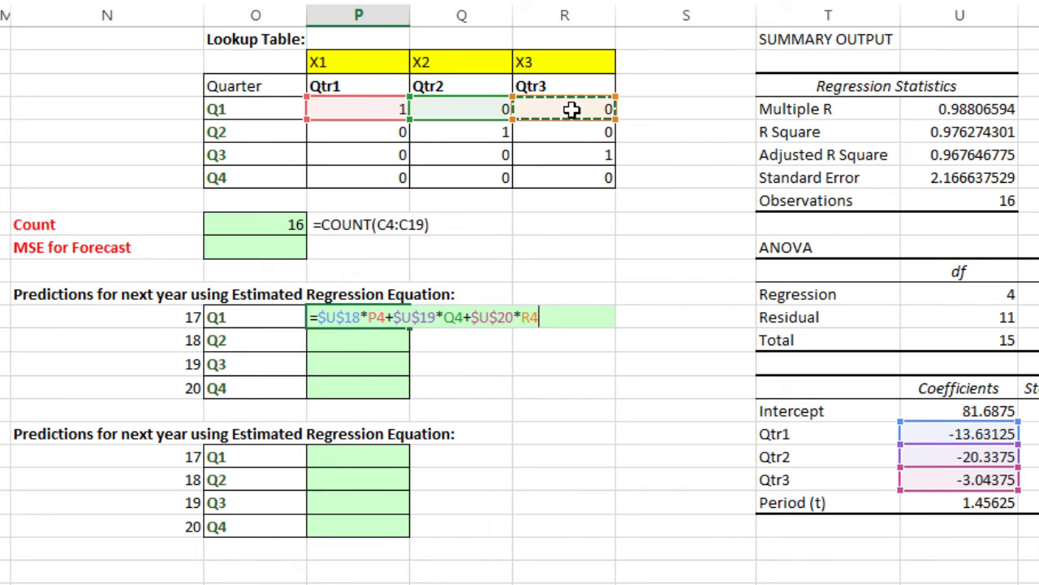
# Complete the P13 formula with the trend and intercept terms +$U$21*N13+$U$17 and fill it down to P16.
pyautogui.write('+')
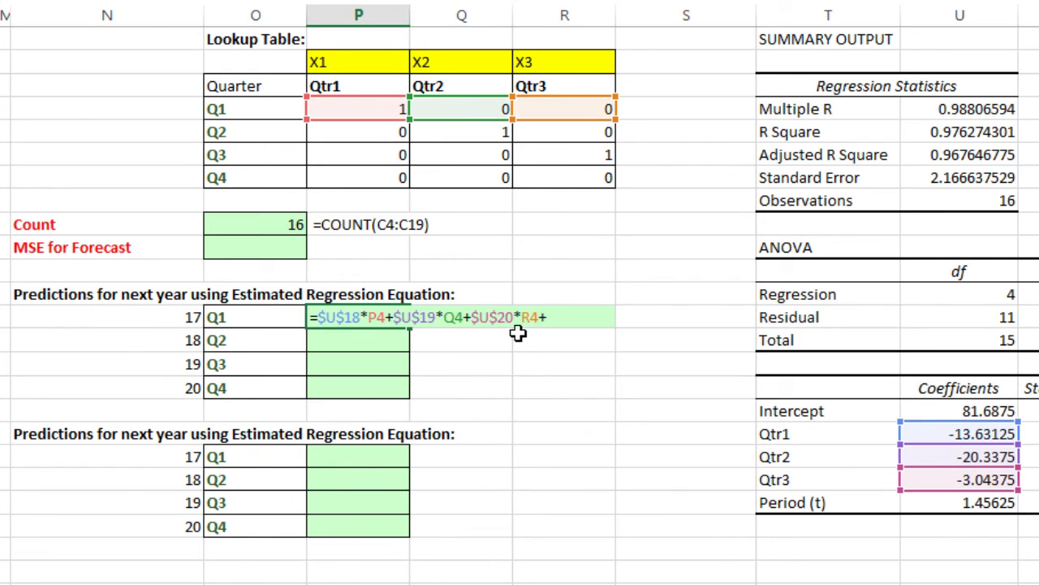
pyautogui.click(985, 503)
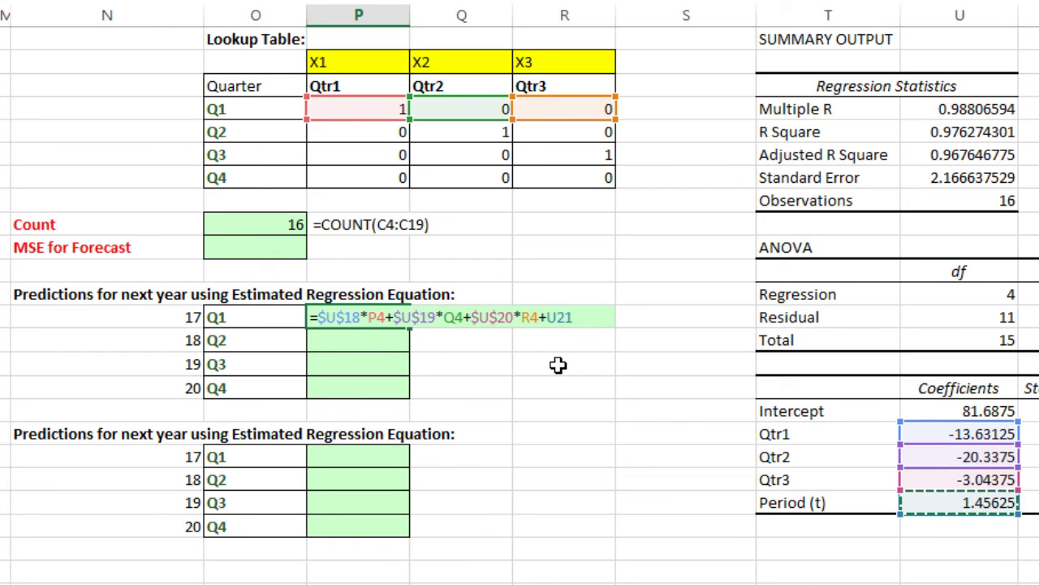
pyautogui.press('F4')
pyautogui.write('*')
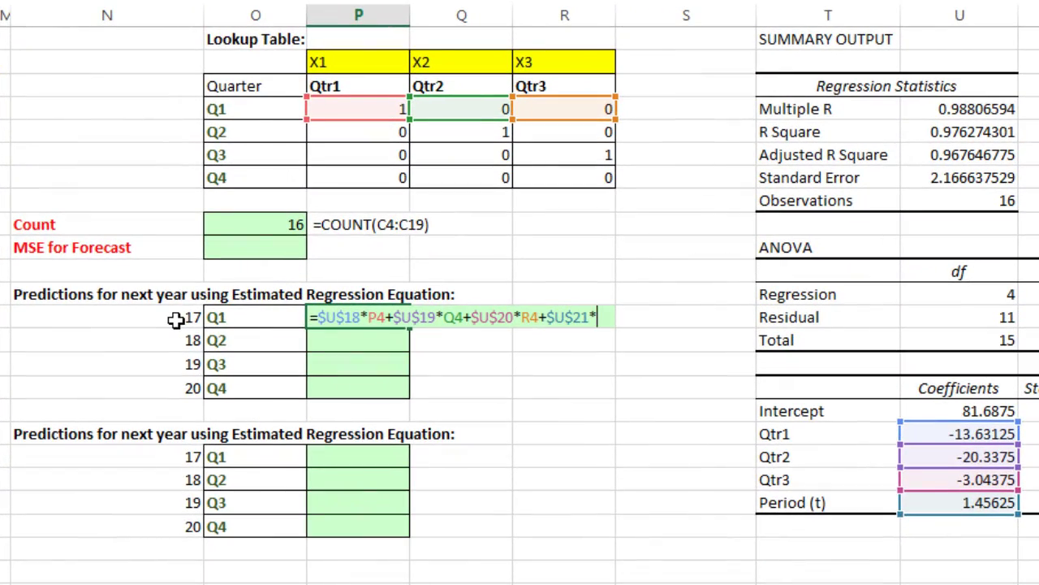
pyautogui.click(175, 321)
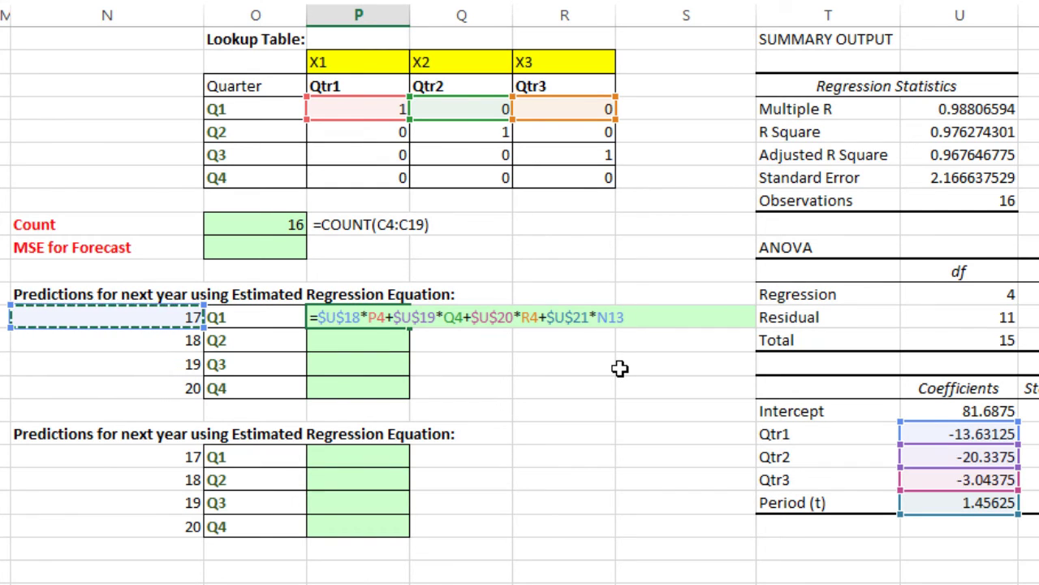
pyautogui.write('+')
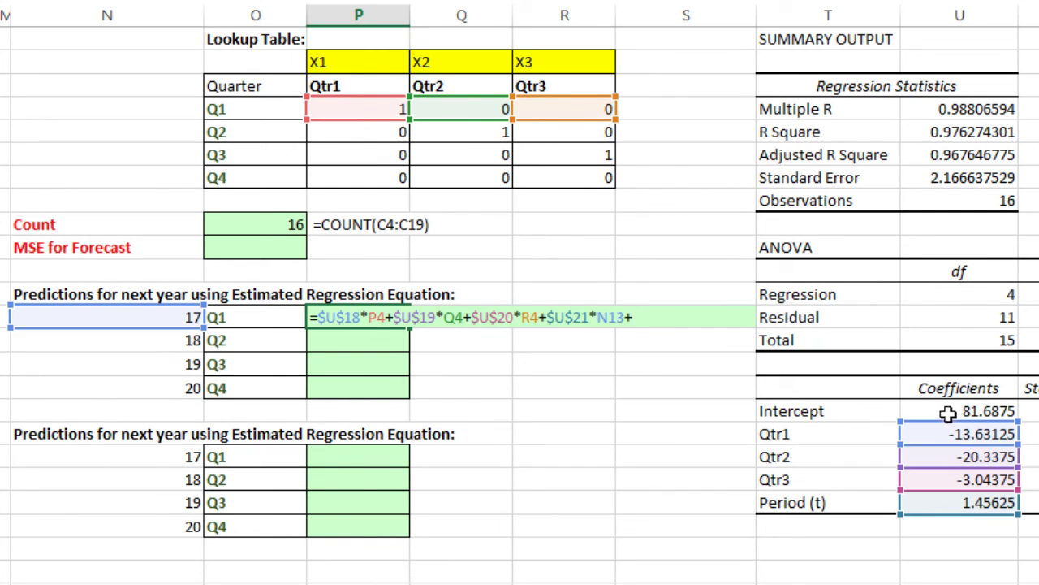
pyautogui.click(913, 411)
pyautogui.press('F4')
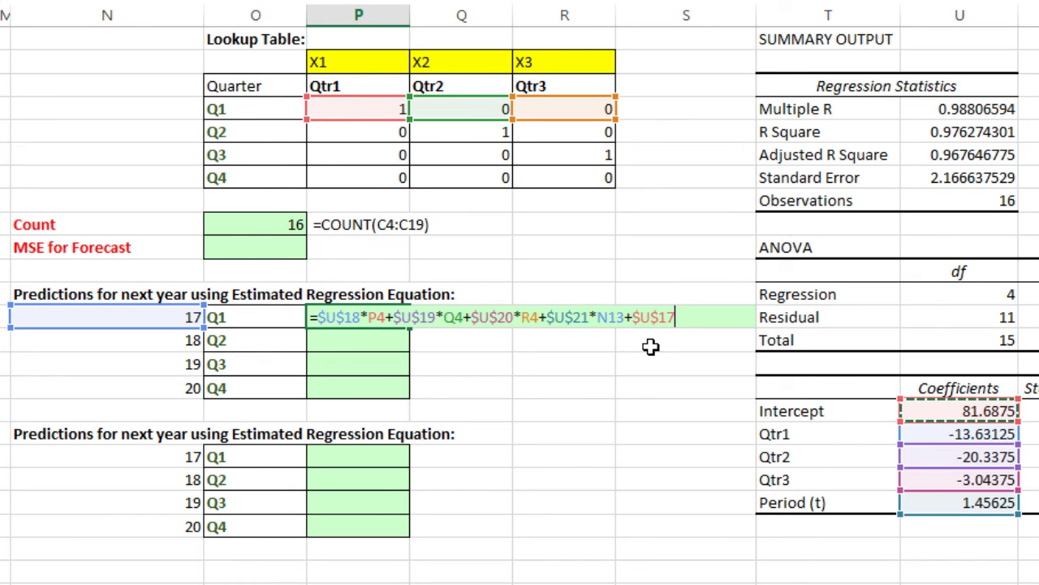
pyautogui.hotkey('ctrl', 'Return')
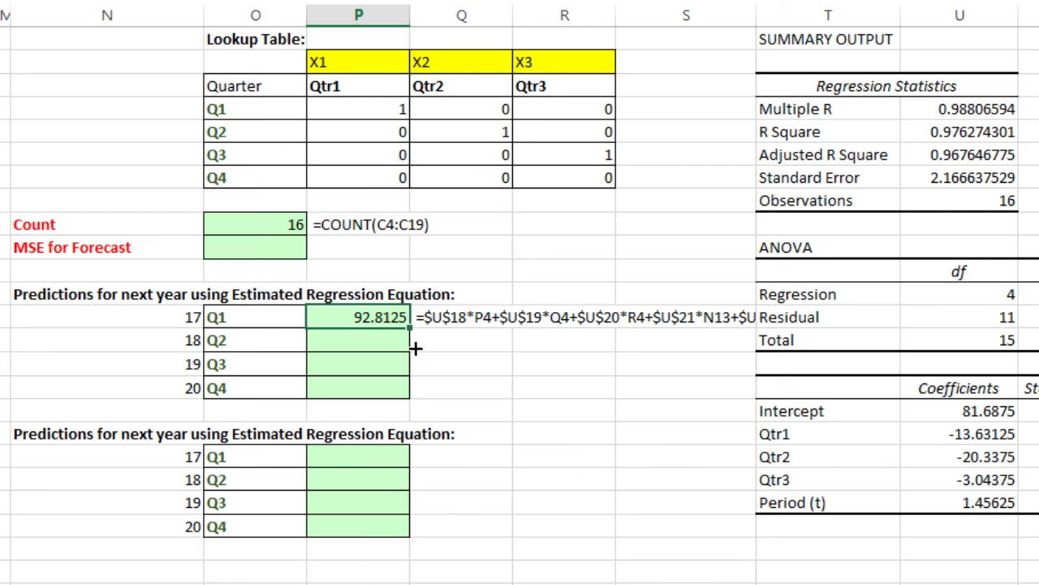
pyautogui.moveTo(415, 348); pyautogui.dragTo(420, 398)
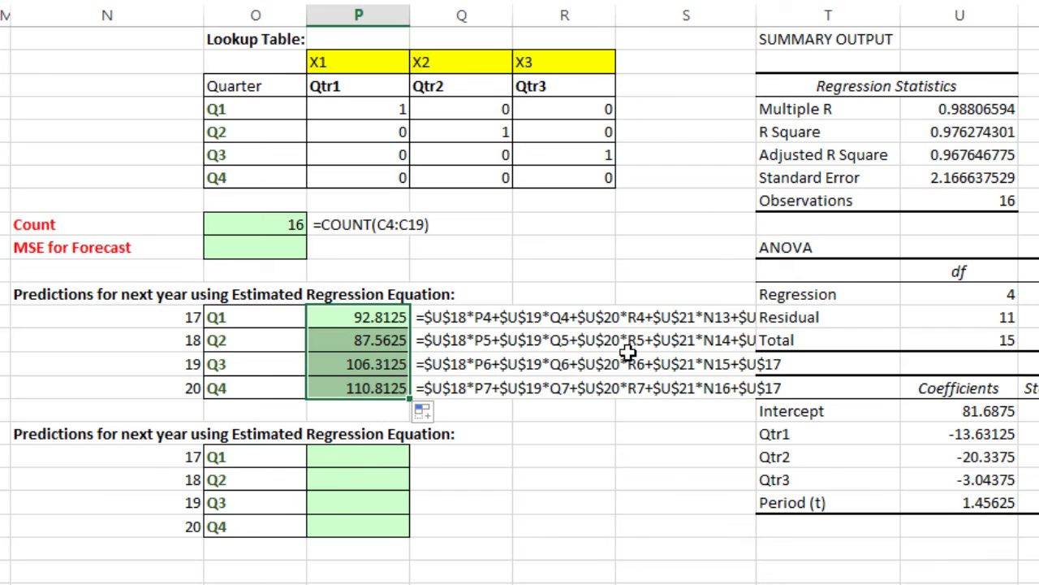
# Enter the shortened prediction formula =U18+$U$21*N19+$U$17 in P19 and fill it down through Q3 in P21.
pyautogui.click(342, 458)
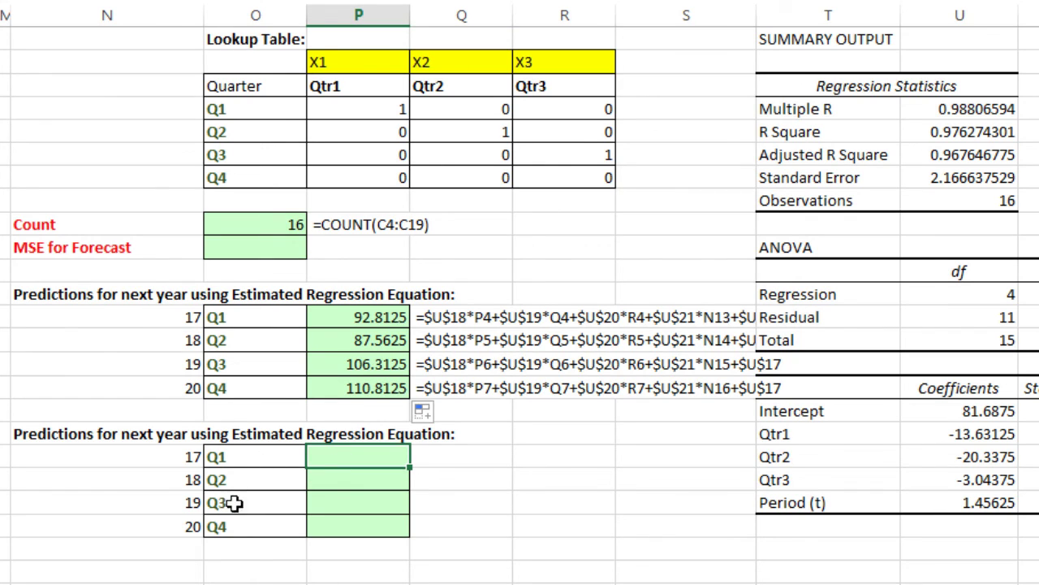
pyautogui.write('=')
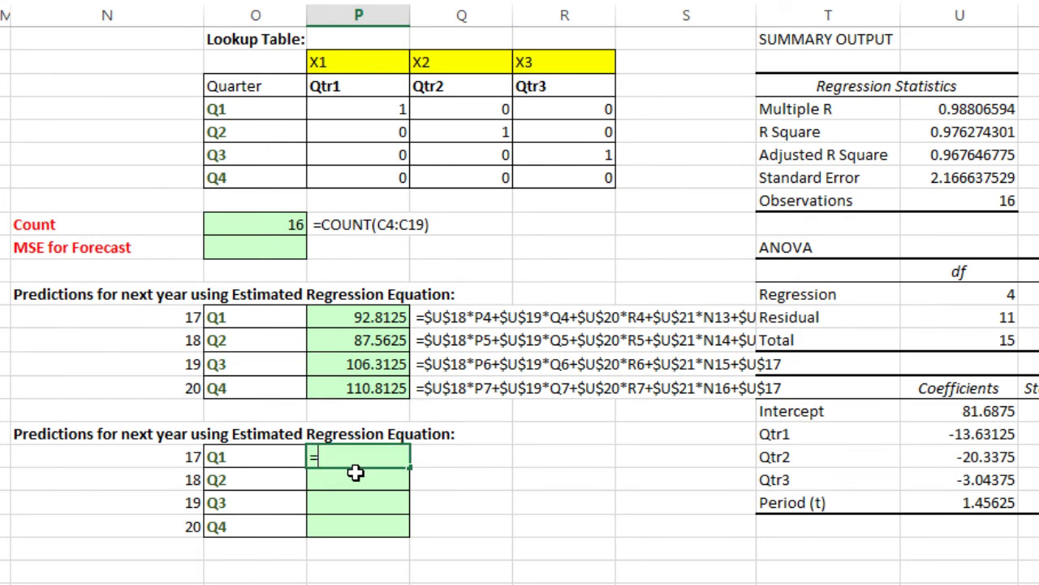
pyautogui.click(980, 434)
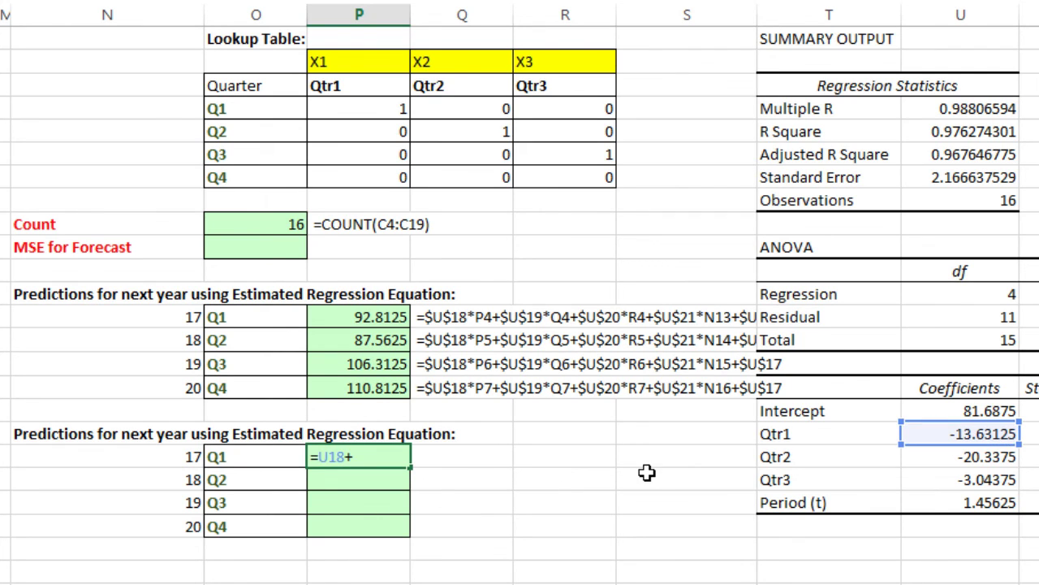
pyautogui.click(933, 506)
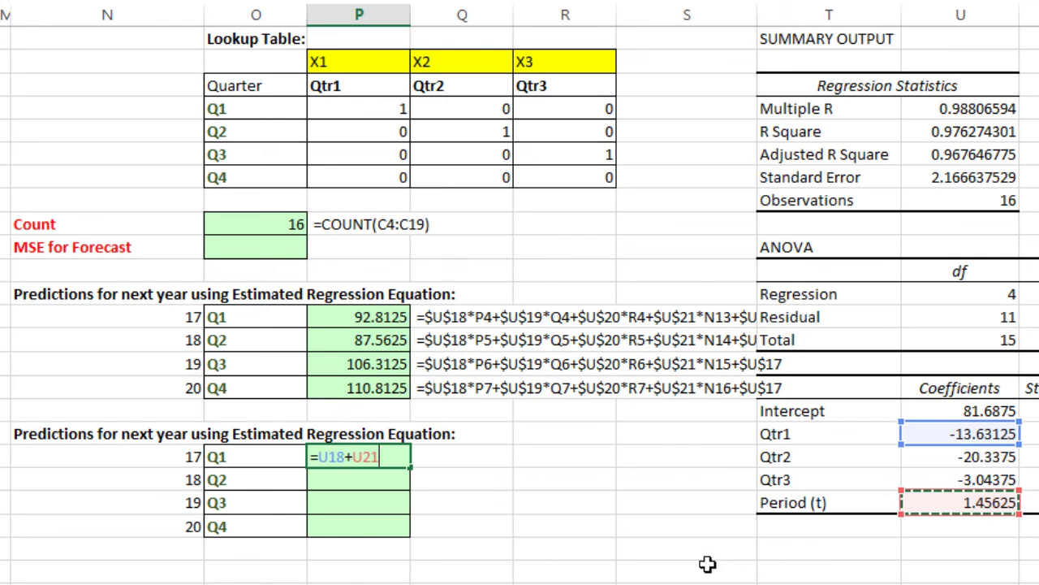
pyautogui.press('F4')
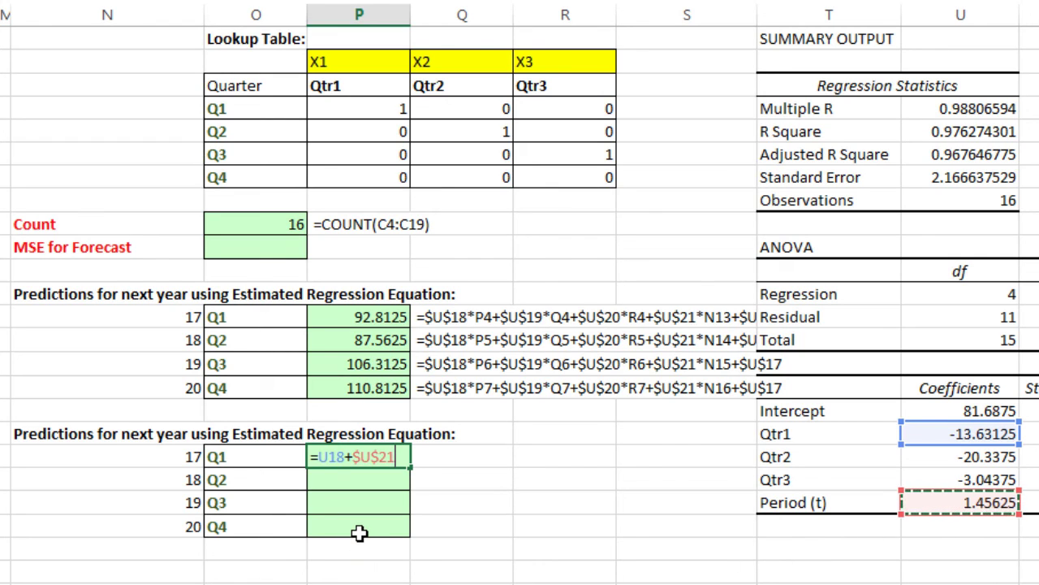
pyautogui.write('*')
pyautogui.click(180, 454)
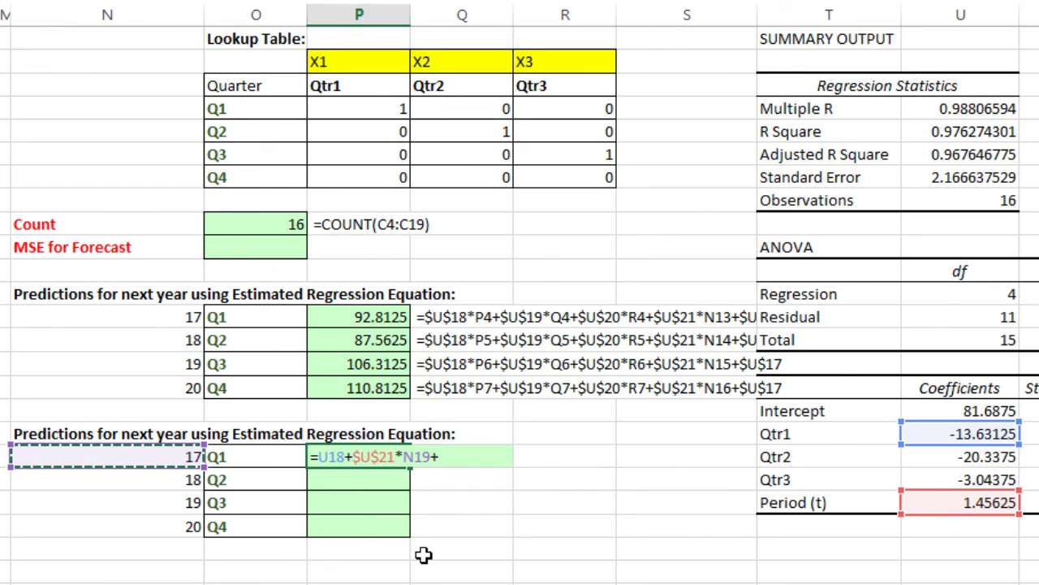
pyautogui.write('+')
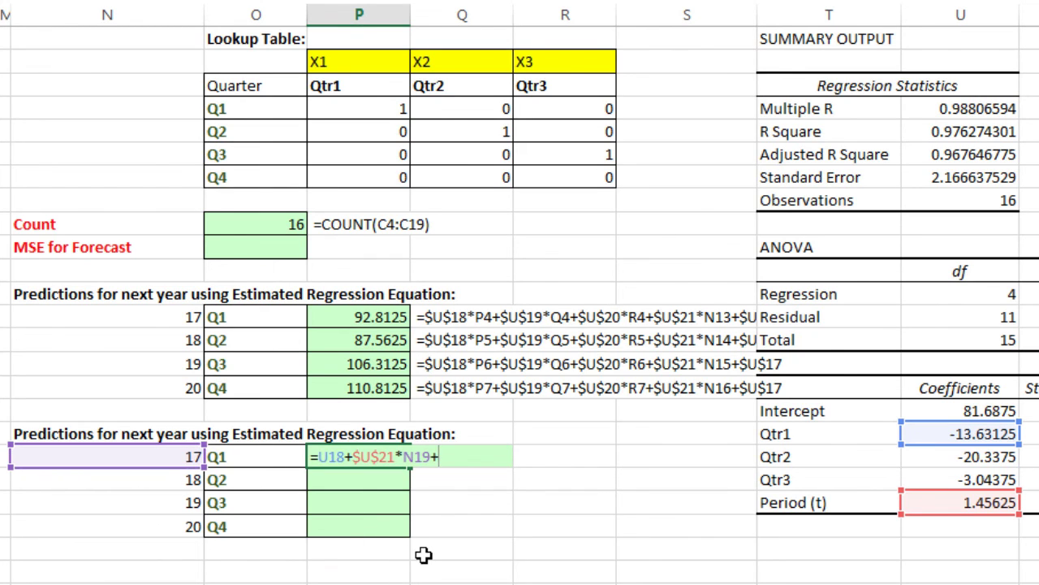
pyautogui.click(926, 411)
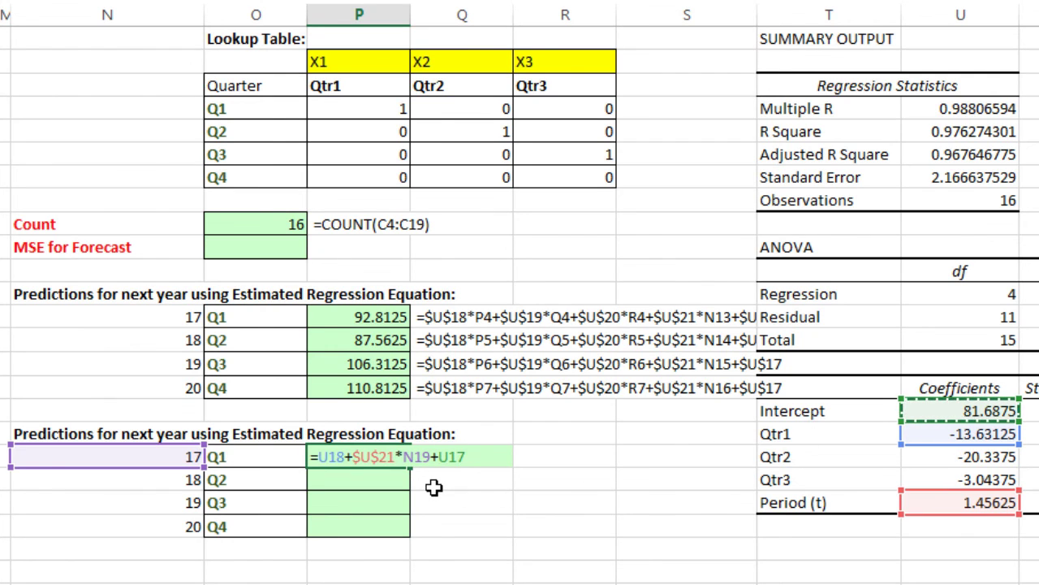
pyautogui.press('F4')
pyautogui.hotkey('ctrl', 'Return')
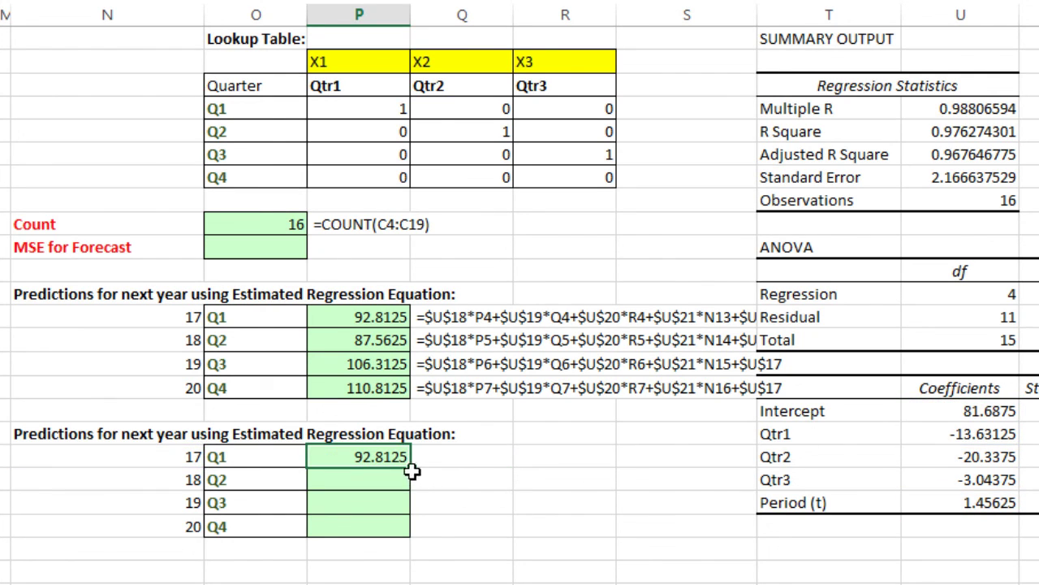
pyautogui.moveTo(411, 467); pyautogui.dragTo(416, 508)
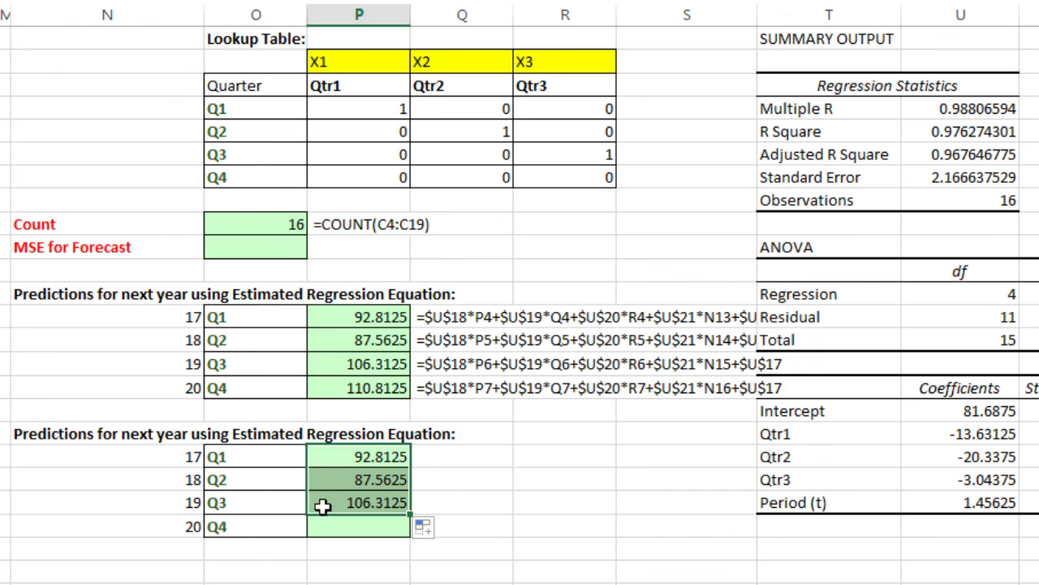
# Build the period 20 Q4 prediction formula in P22 from the trend and intercept terms only, =$U$21*N22+U17.
pyautogui.click(337, 526)
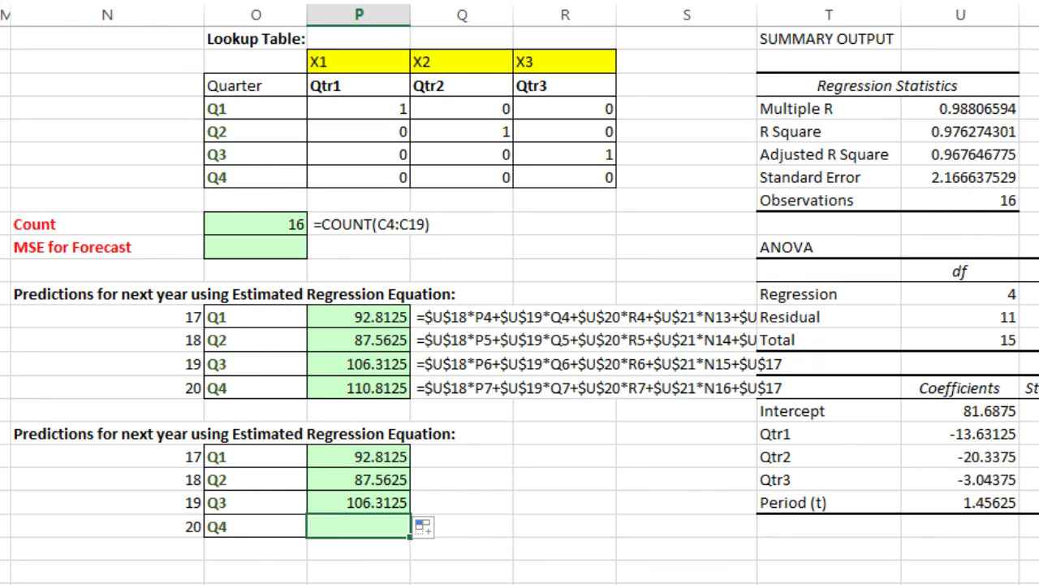
pyautogui.write('=')
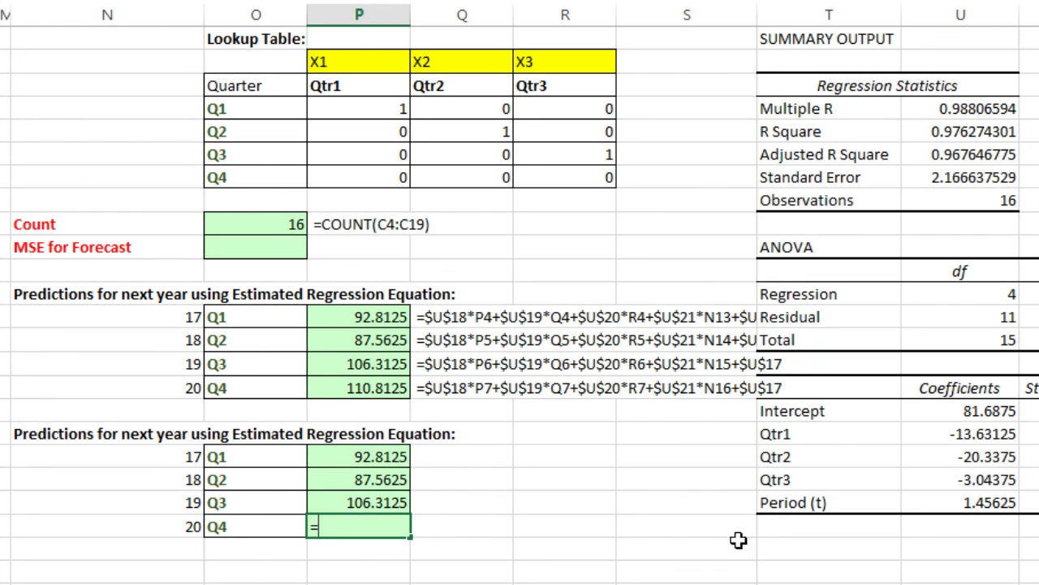
pyautogui.click(970, 505)
pyautogui.press('F4')
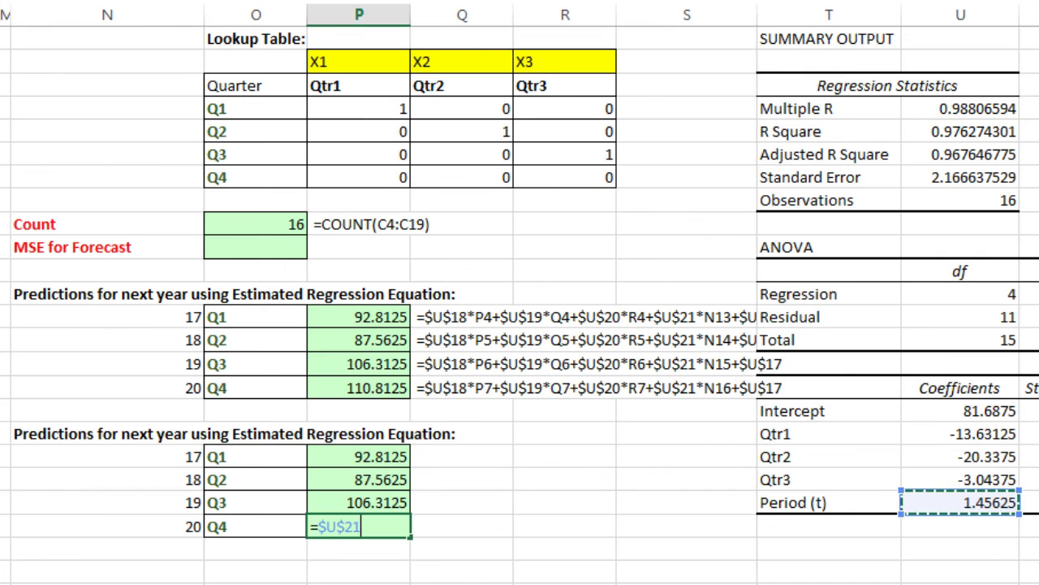
pyautogui.write('*')
pyautogui.click(135, 527)
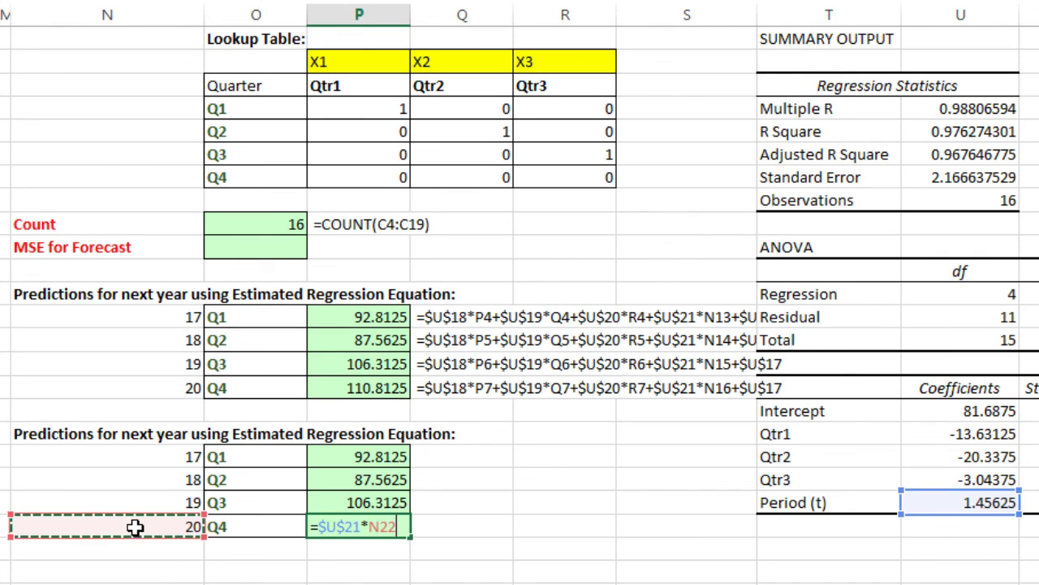
pyautogui.write('+')
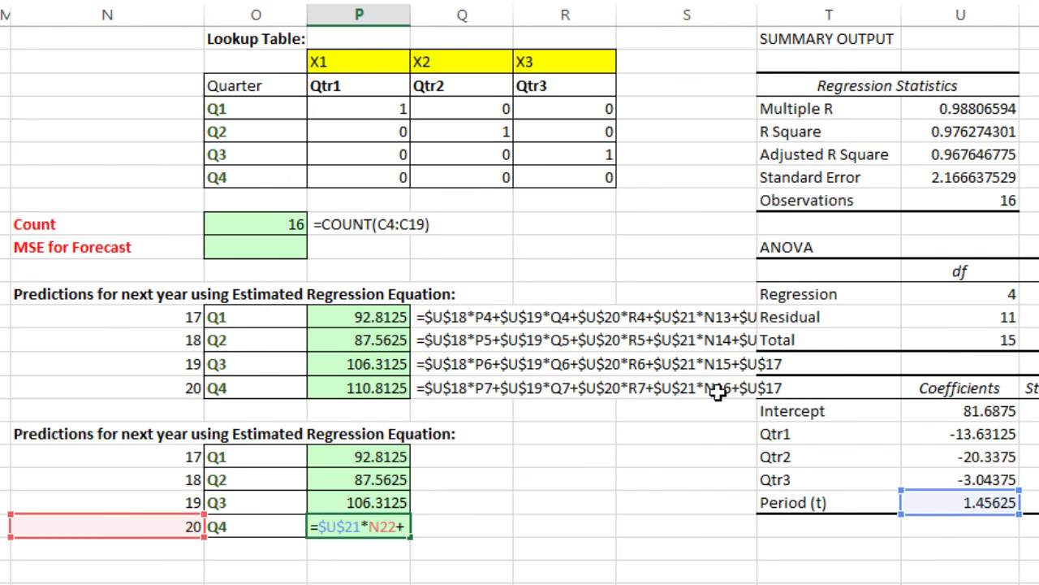
pyautogui.click(970, 413)
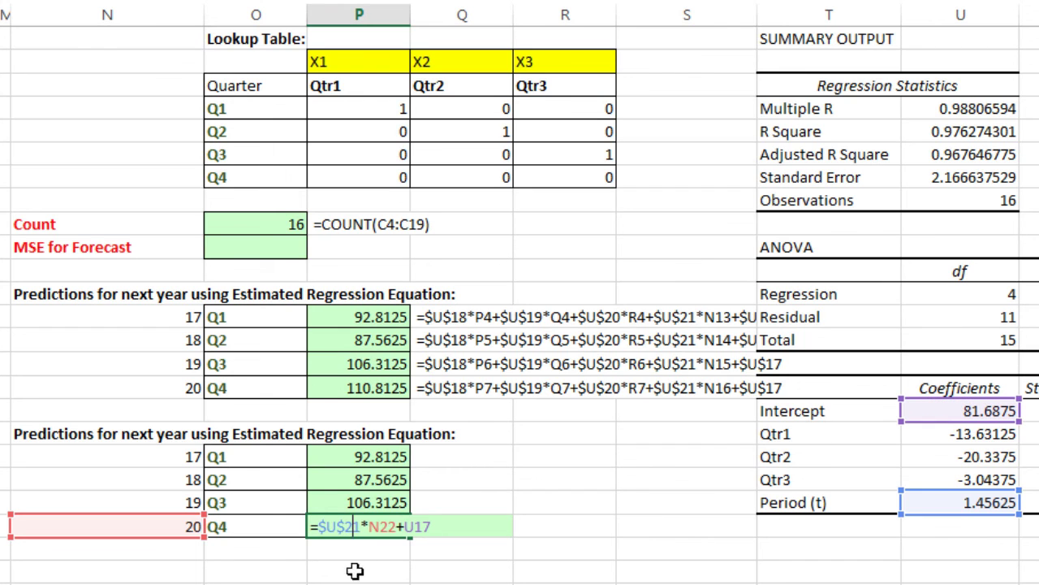
# Make the Period coefficient reference in the P22 formula relative and enter it as =U21*N22+U17.
pyautogui.doubleClick(352, 526)
pyautogui.press('F4')
pyautogui.press('F4')
pyautogui.press('F4')
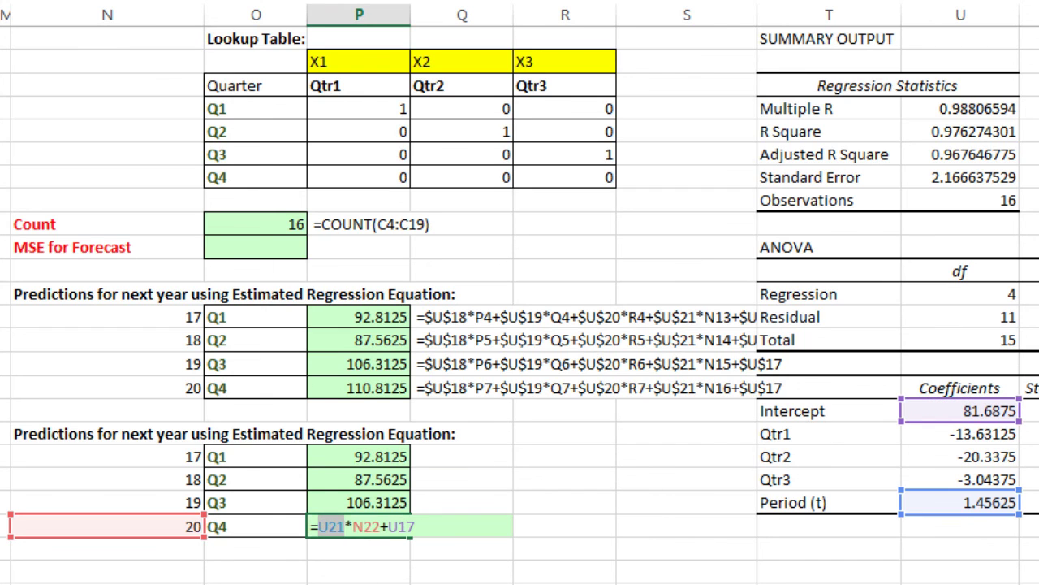
pyautogui.hotkey('ctrl', 'Return')
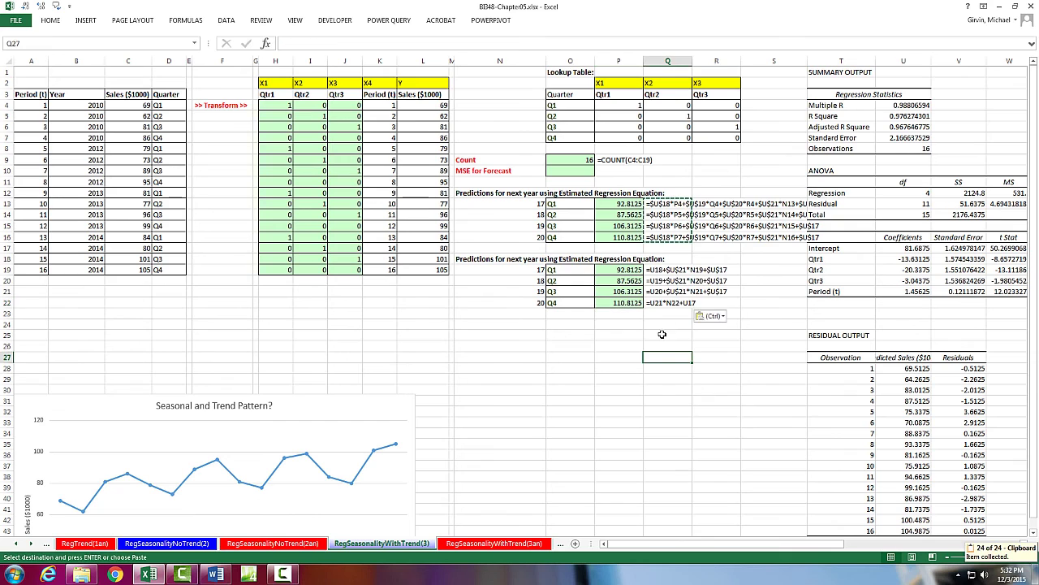
# Review the predictions on the RegSeasonalityNoTrend(2) sheet and inspect the FORECAST formula in H10 on the RegTrend(1an) sheet.
pyautogui.click(632, 306)
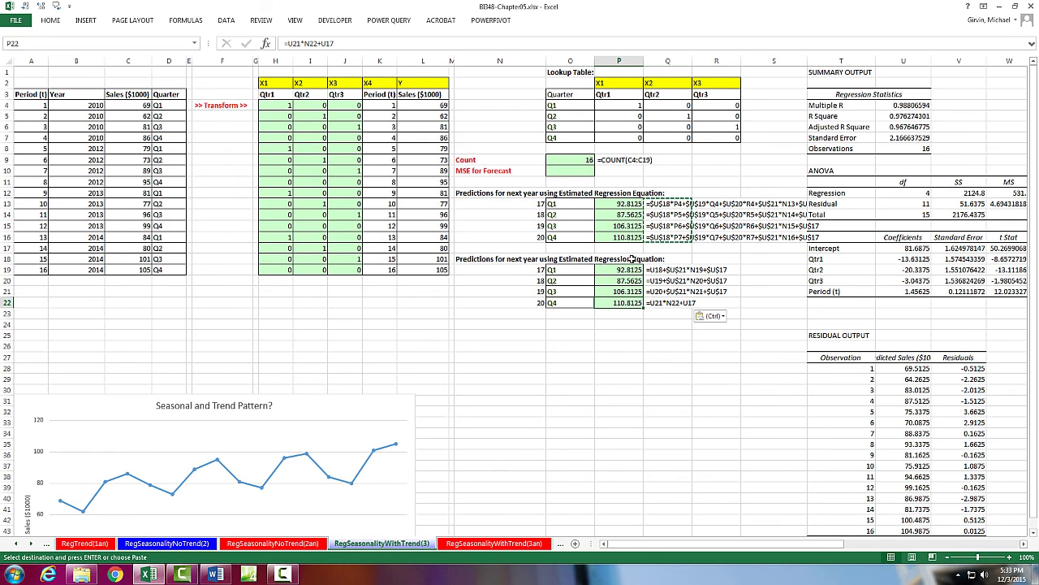
pyautogui.click(151, 547)
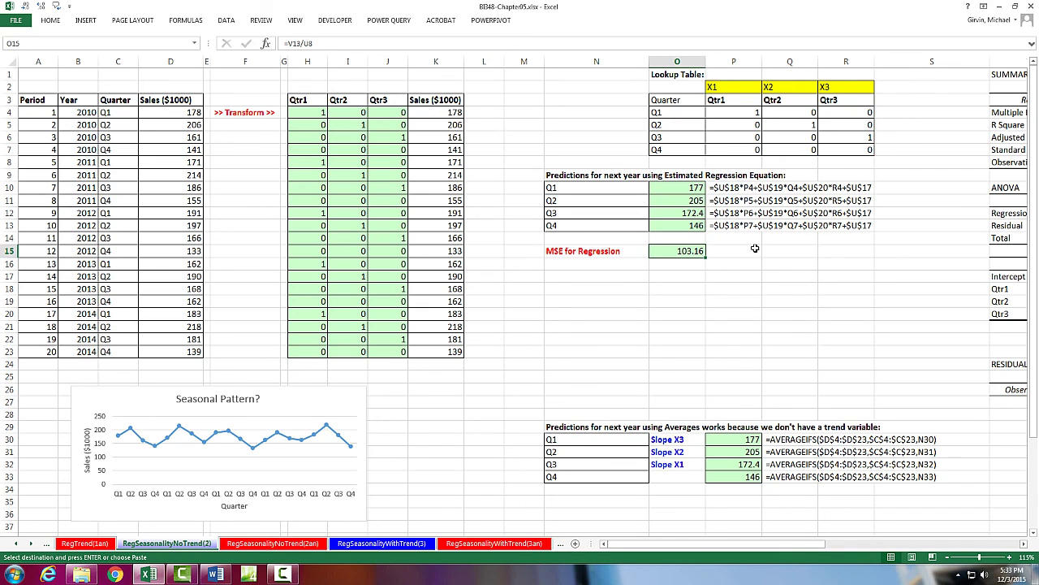
pyautogui.click(17, 543)
pyautogui.click(139, 542)
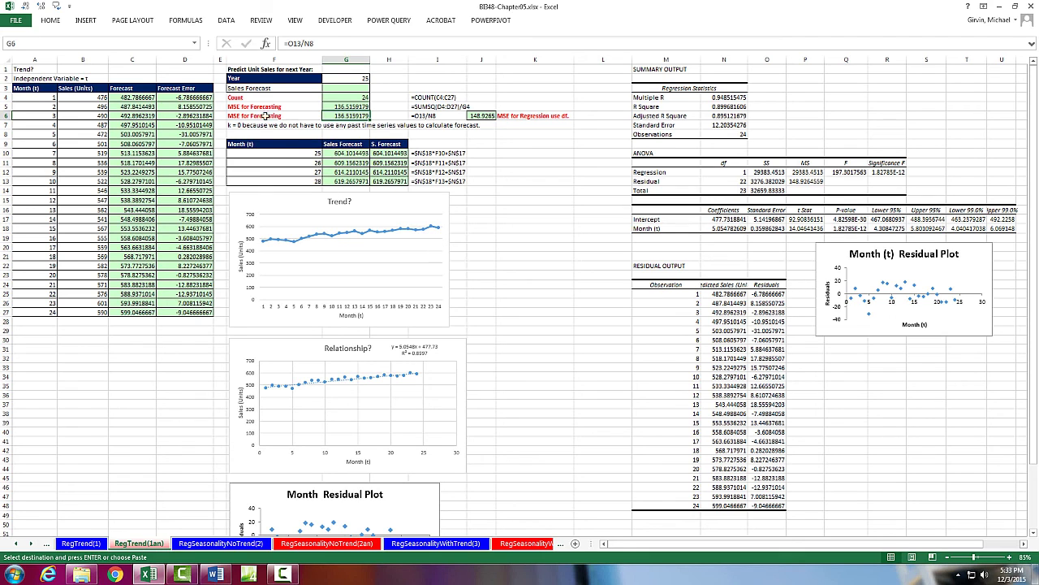
pyautogui.click(386, 153)
pyautogui.press('F2')
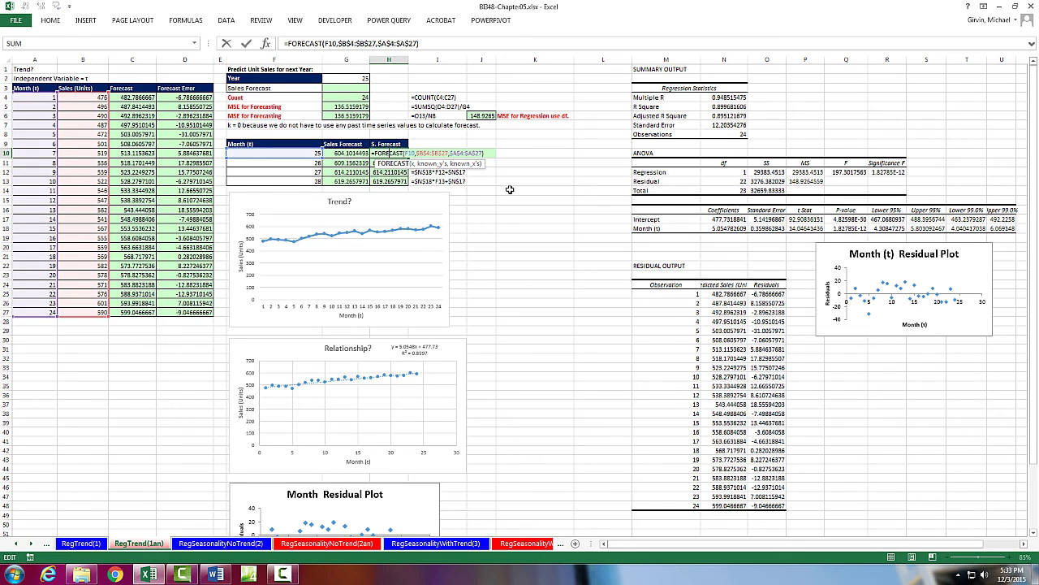